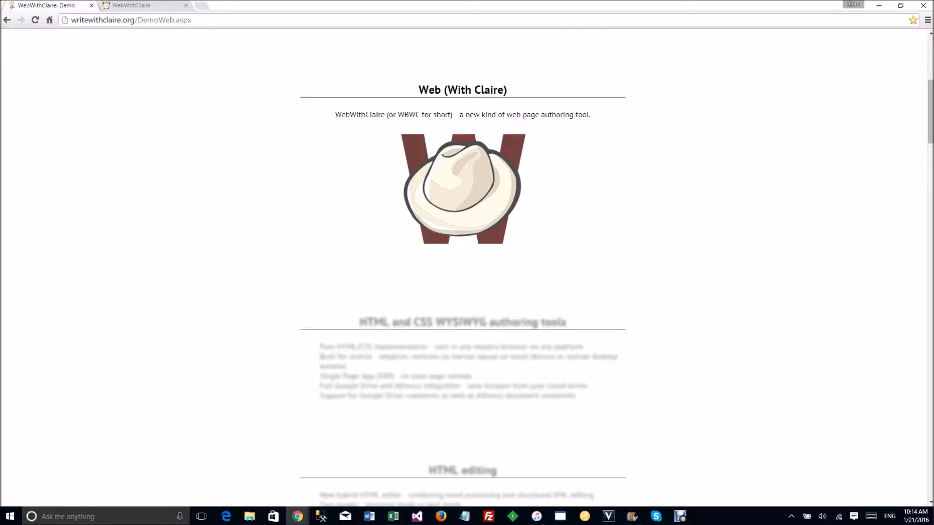
# Step: Sign in with Google, granting Drive access, and allow WriteWithClaire the requested offline access
pyautogui.moveTo(931, 130); pyautogui.dragTo(930, 162)
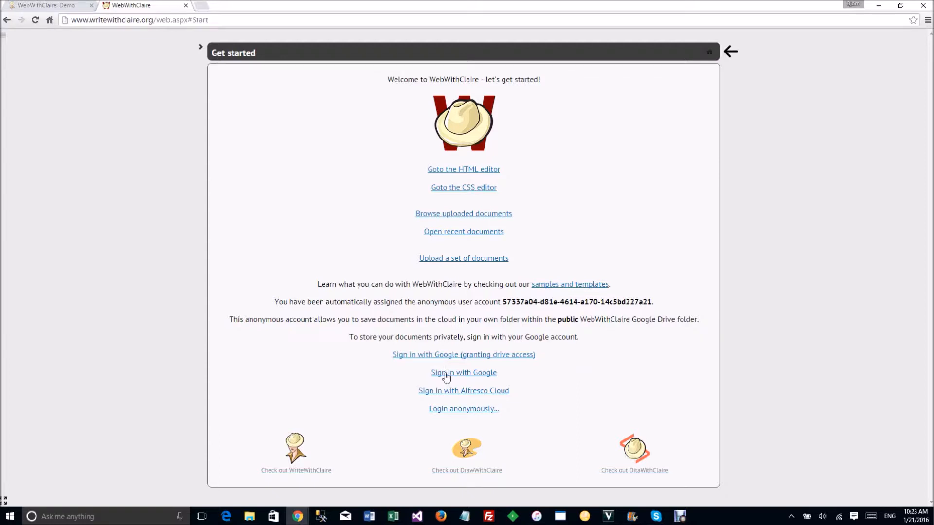
pyautogui.click(479, 358)
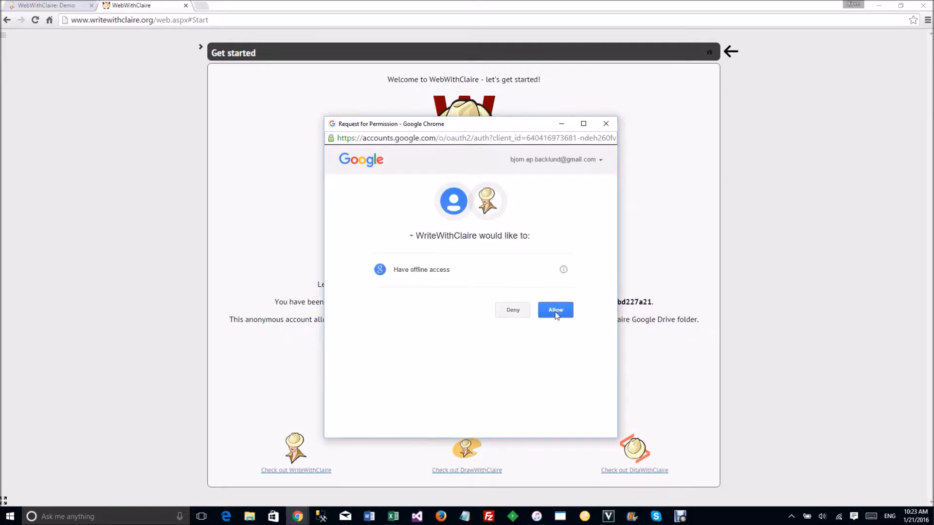
pyautogui.click(557, 314)
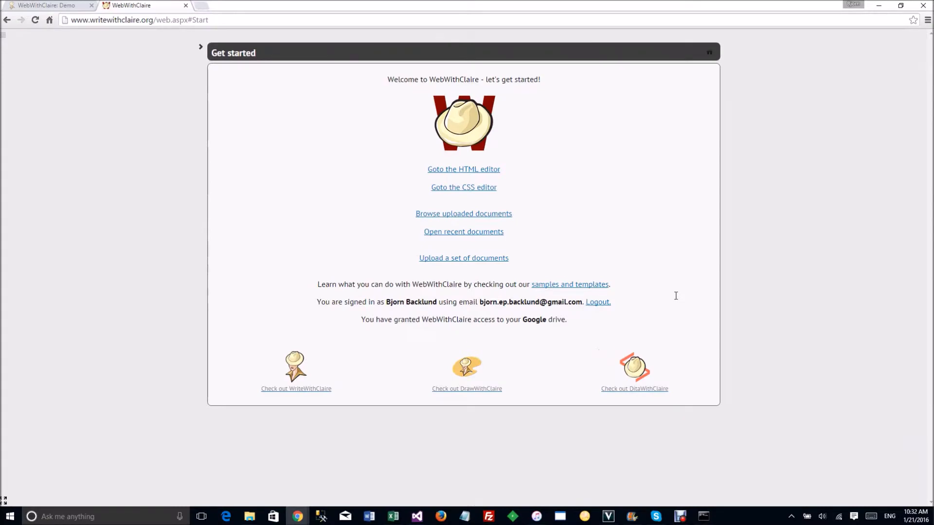
# Step: Create a new document titled Doc1 in the HTML editor
pyautogui.click(474, 171)
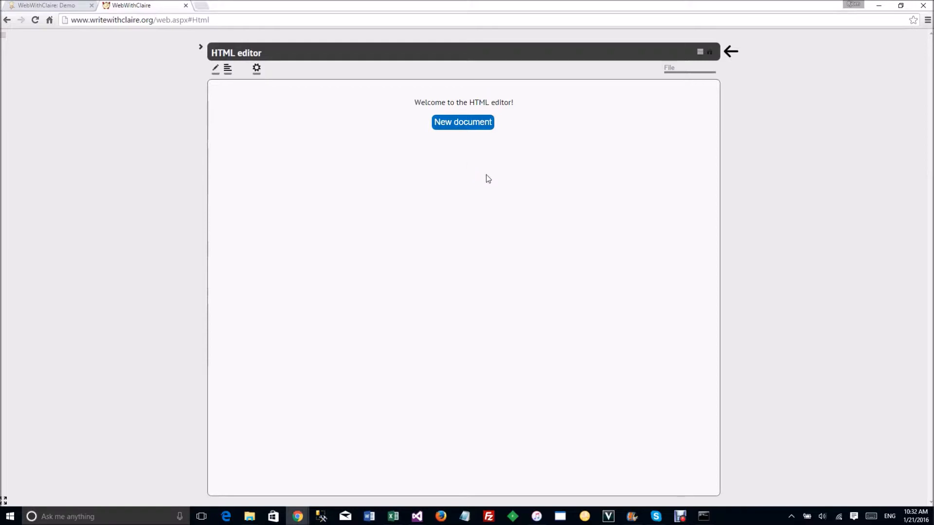
pyautogui.click(463, 122)
pyautogui.click(353, 253)
pyautogui.write('Doc1')
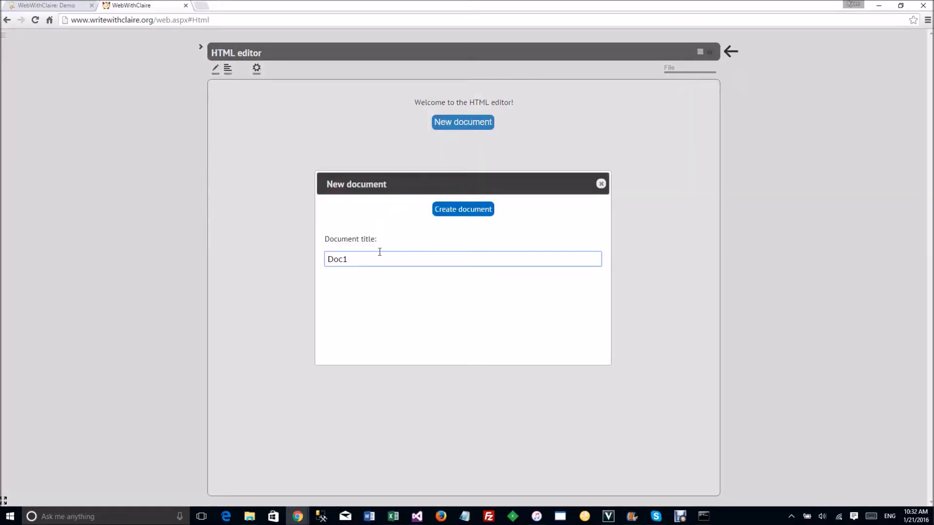
pyautogui.click(470, 210)
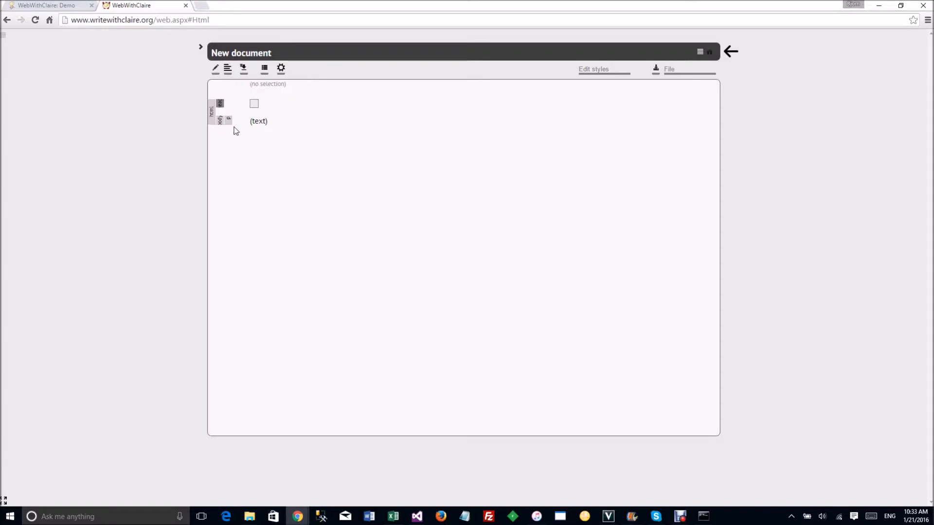
# Step: Expand the collapsed head and examine the document structure by selecting its html, head, title, body and p elements
pyautogui.click(254, 104)
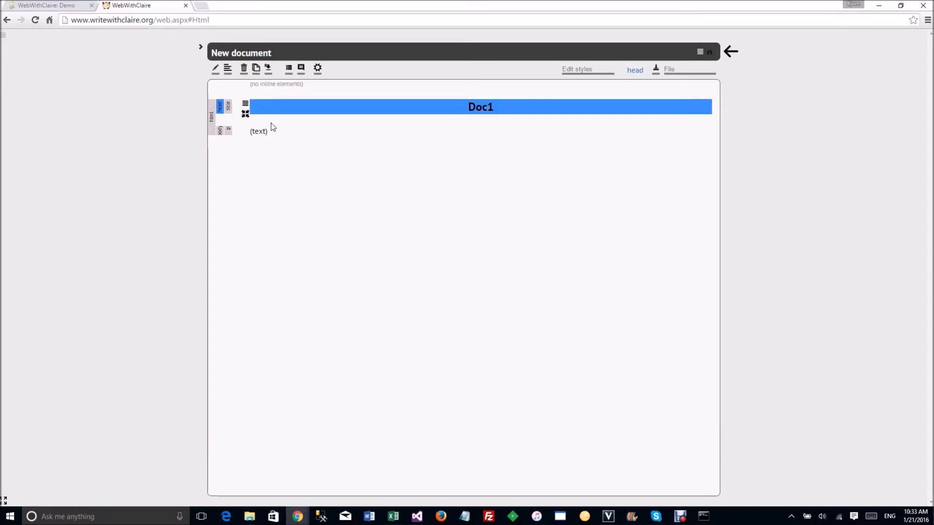
pyautogui.click(228, 106)
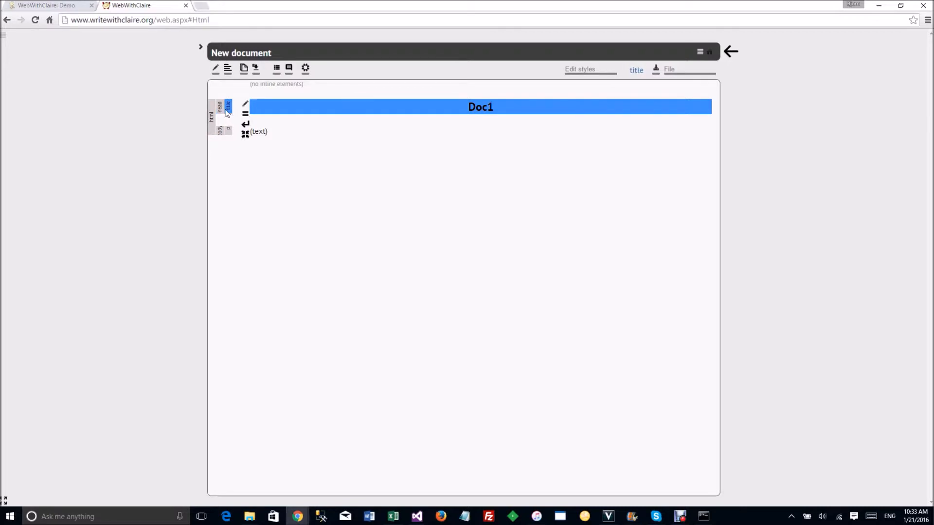
pyautogui.click(220, 108)
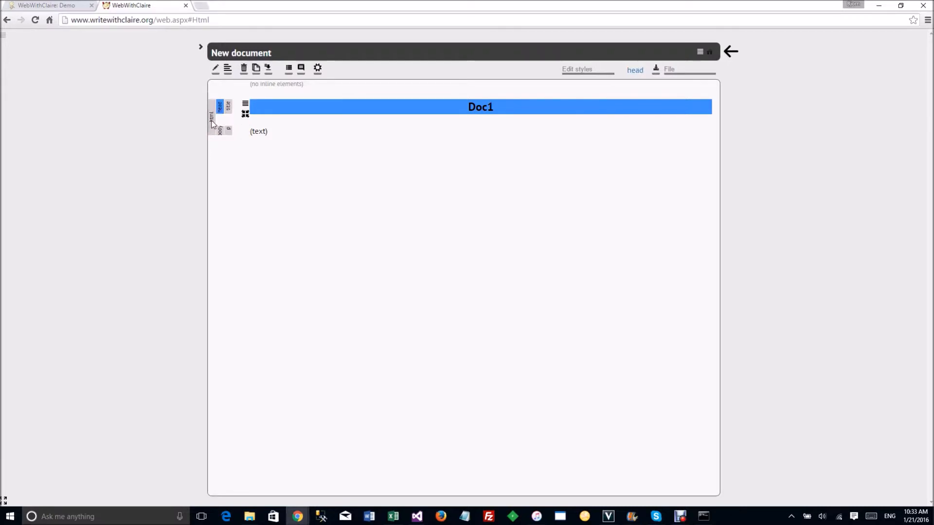
pyautogui.click(212, 122)
pyautogui.click(221, 132)
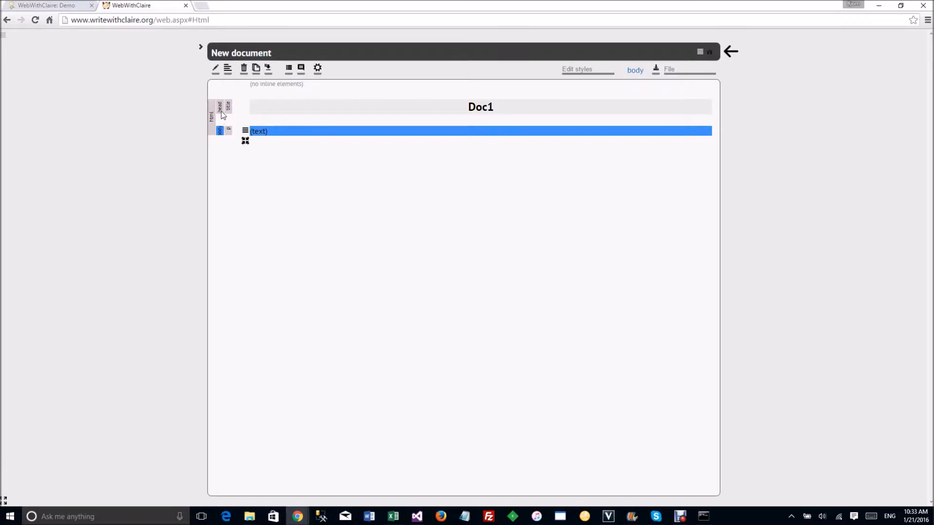
pyautogui.click(221, 111)
pyautogui.click(230, 131)
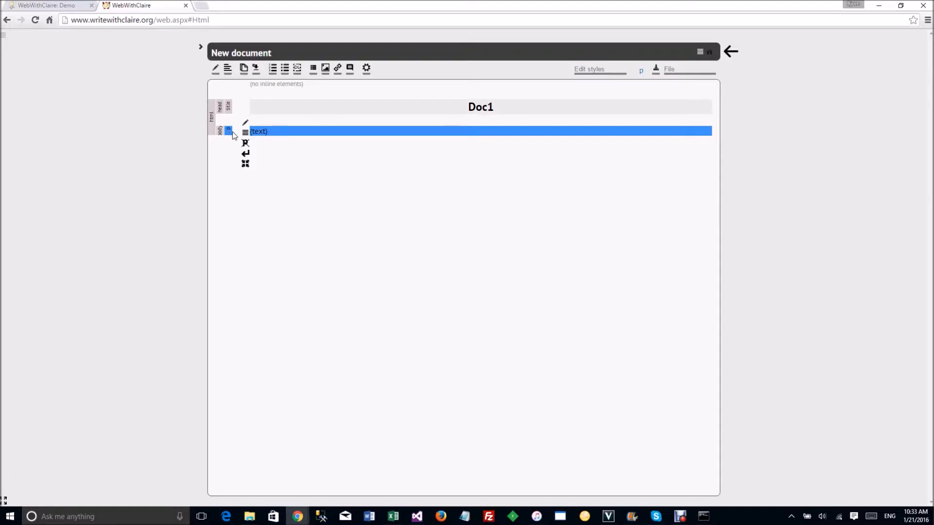
# Step: Replace the body paragraph's placeholder with "Type some text inside the p." and finish editing it
pyautogui.click(276, 135)
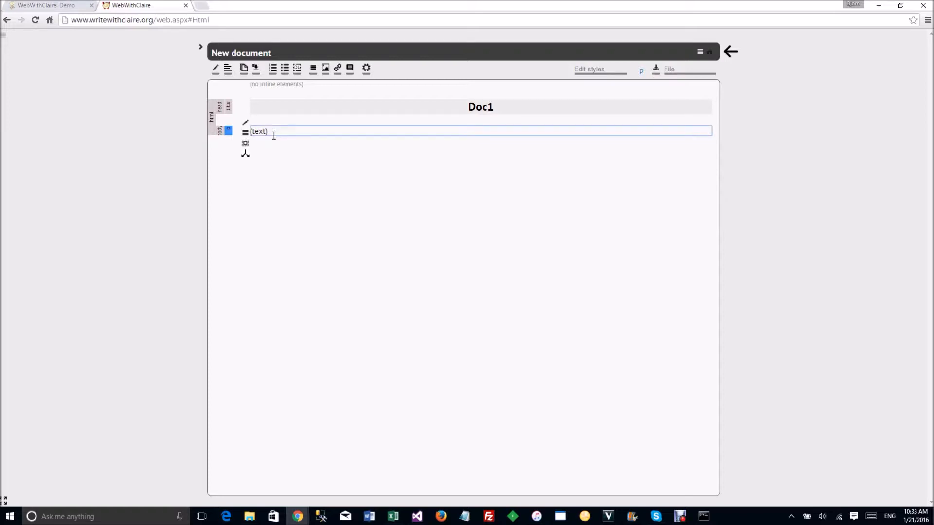
pyautogui.click(245, 143)
pyautogui.write('Type some text inside the p.')
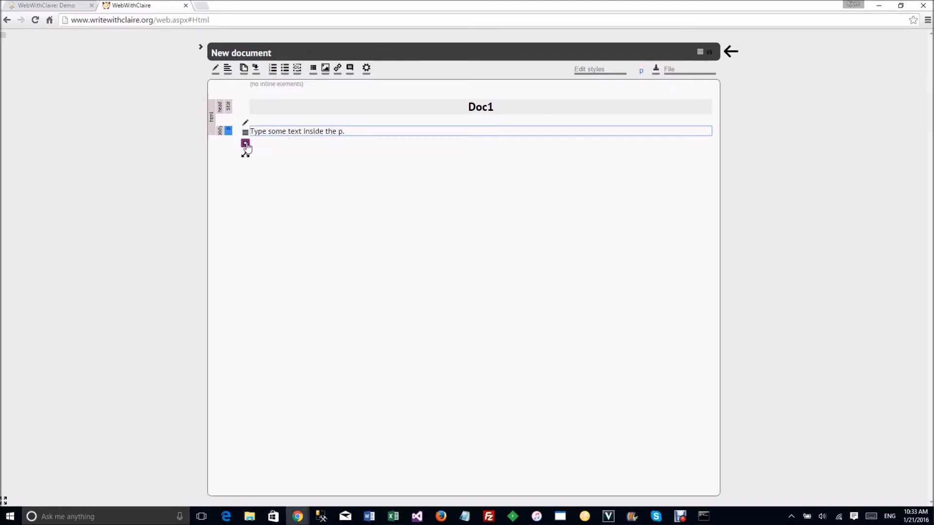
pyautogui.click(247, 144)
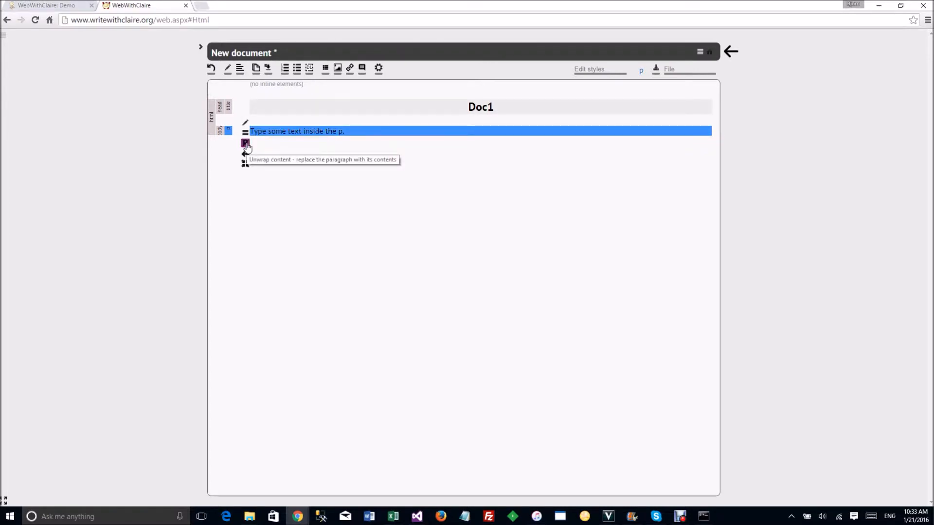
# Step: Duplicate the body paragraph "Type some text inside the p."
pyautogui.click(219, 106)
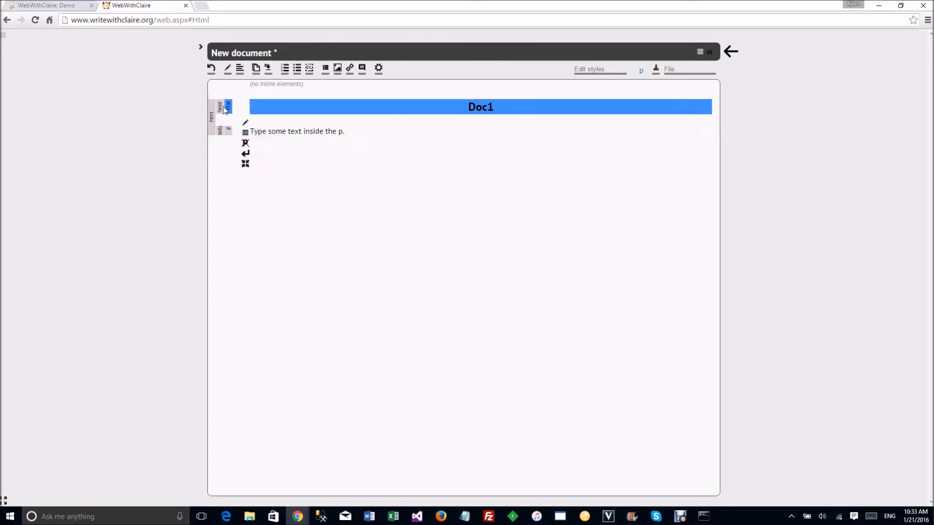
pyautogui.click(229, 130)
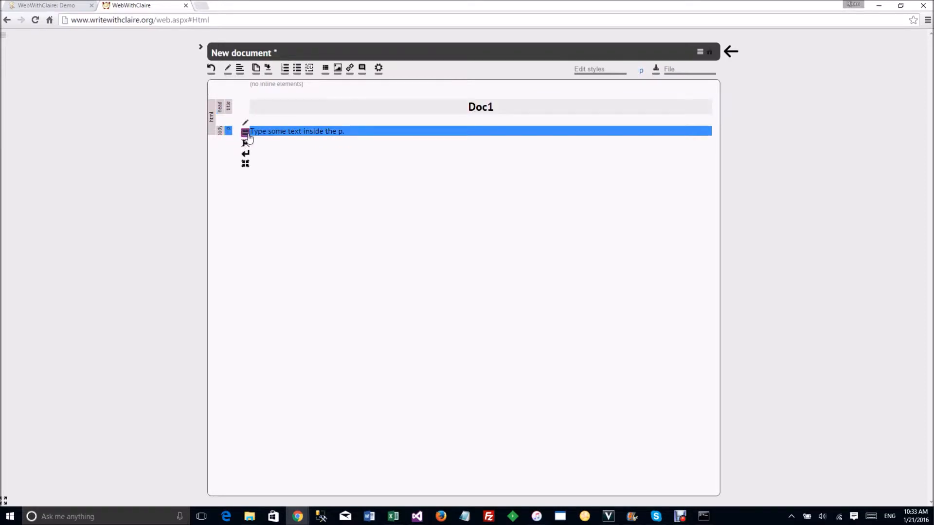
pyautogui.click(246, 132)
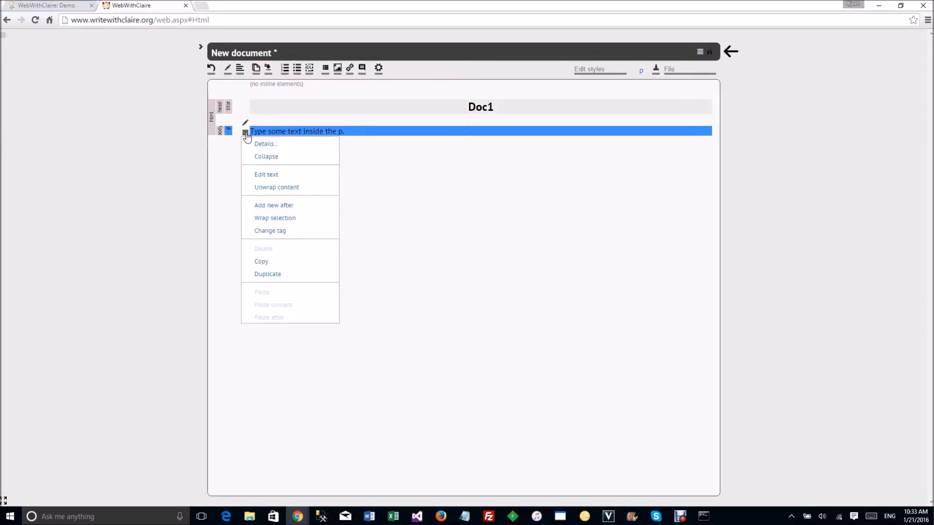
pyautogui.click(282, 275)
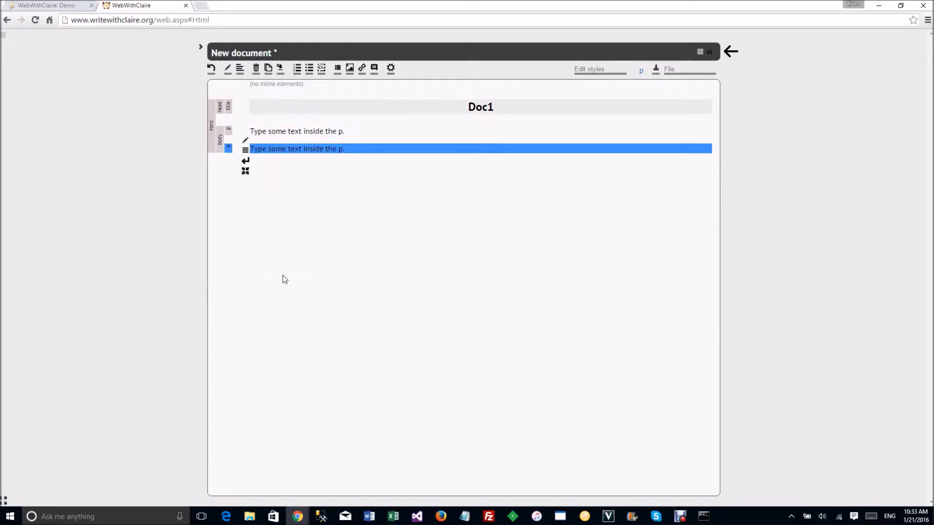
# Step: Add a new paragraph after the duplicate and fill it with "Type some more text."
pyautogui.click(245, 161)
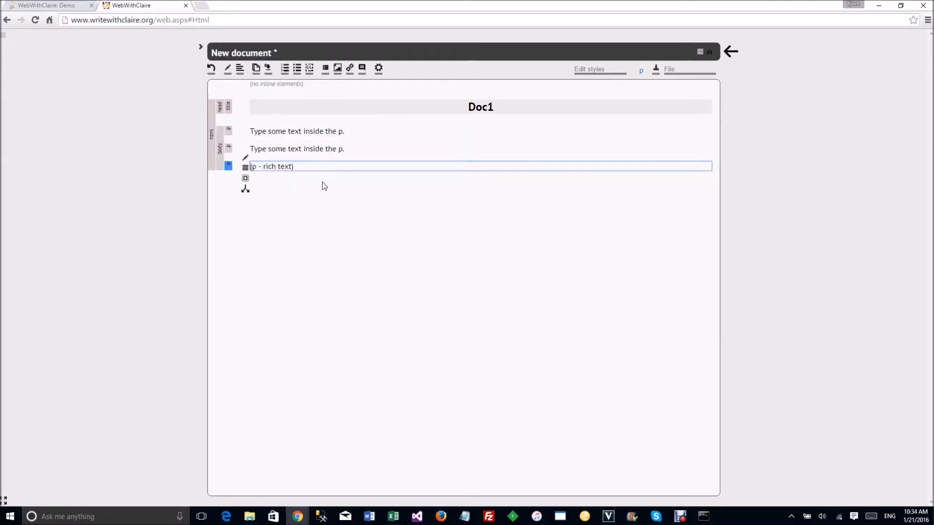
pyautogui.click(245, 178)
pyautogui.write('Type some more text.')
# Step: Make the words "some more" bold in the third paragraph and leave its text editing
pyautogui.moveTo(268, 167); pyautogui.dragTo(299, 168)
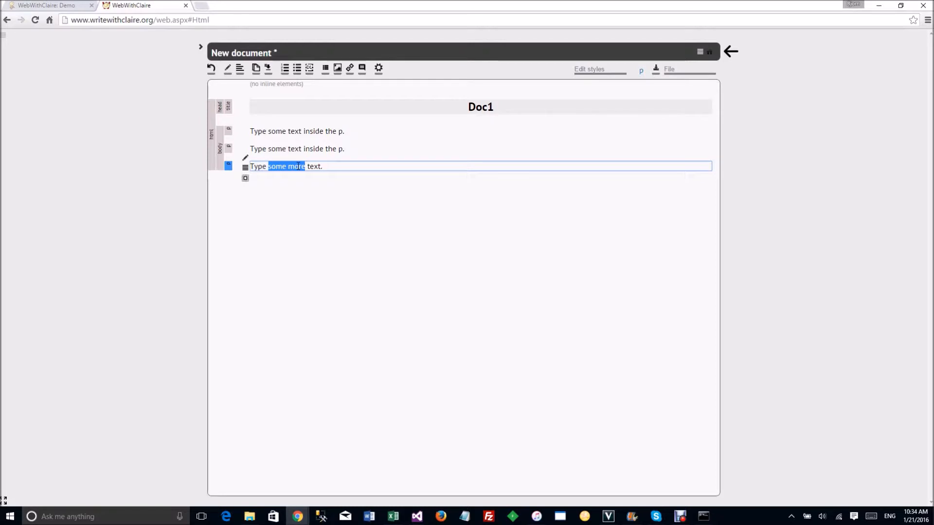
pyautogui.hotkey('ctrl', 'b')
pyautogui.click(228, 148)
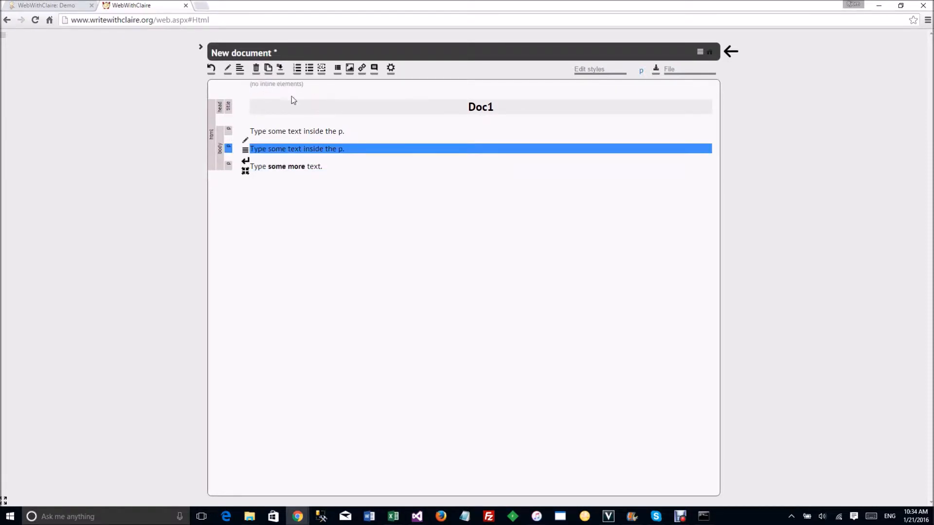
# Step: Unwrap the inline b element around "some more" in the third paragraph
pyautogui.click(228, 165)
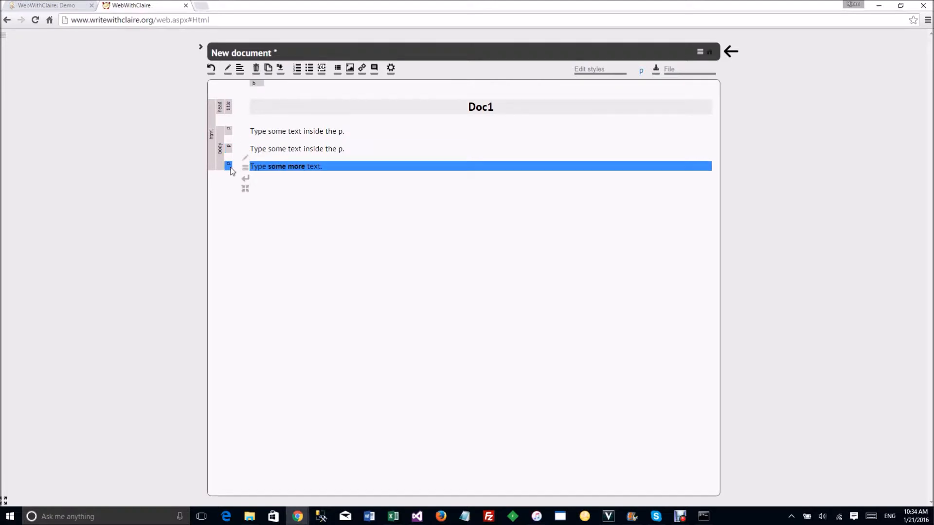
pyautogui.click(257, 84)
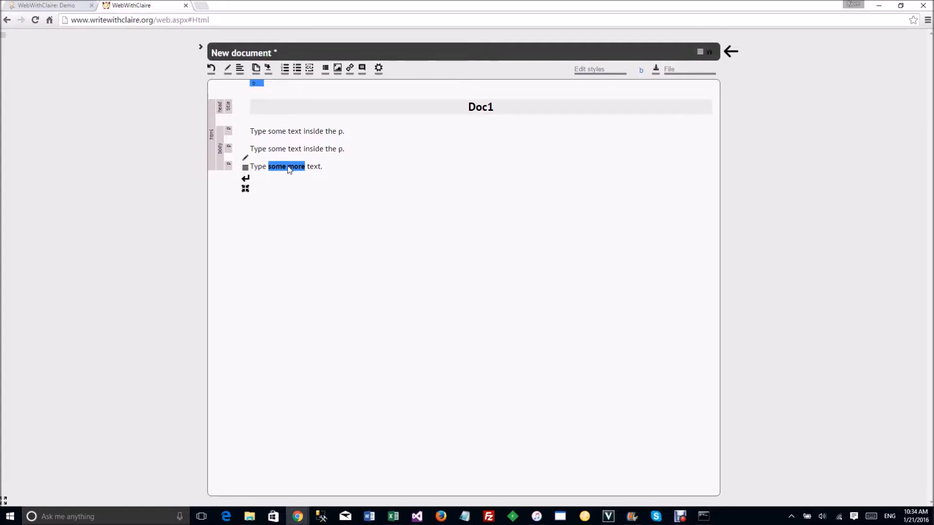
pyautogui.click(258, 87)
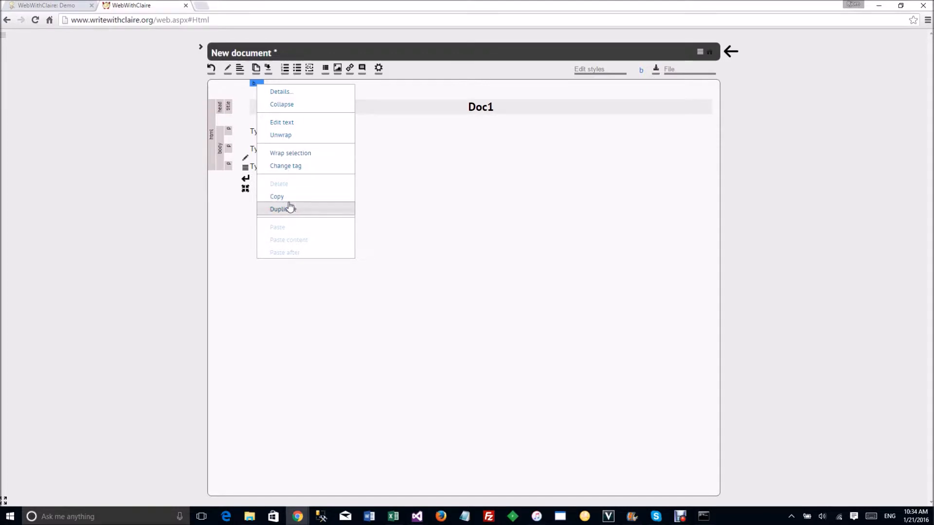
pyautogui.click(291, 135)
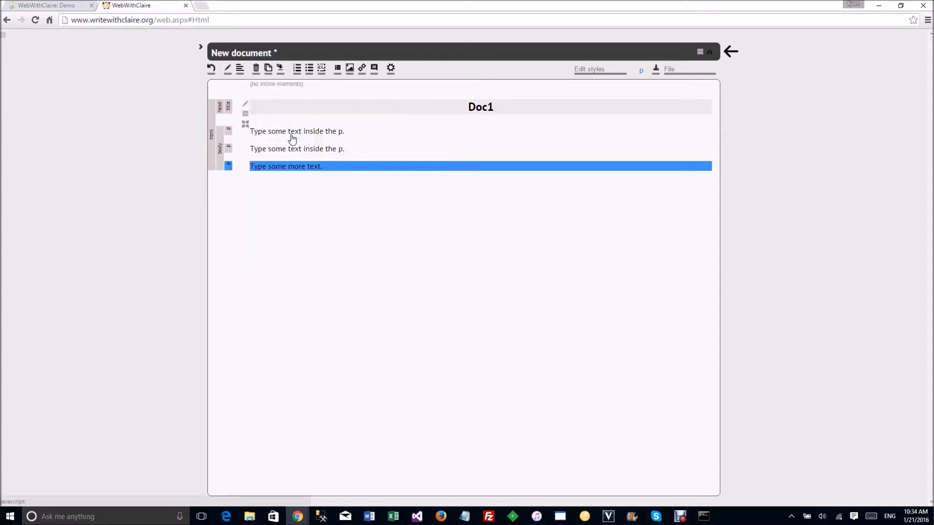
# Step: Join the second and third body paragraphs into a single paragraph
pyautogui.click(308, 150)
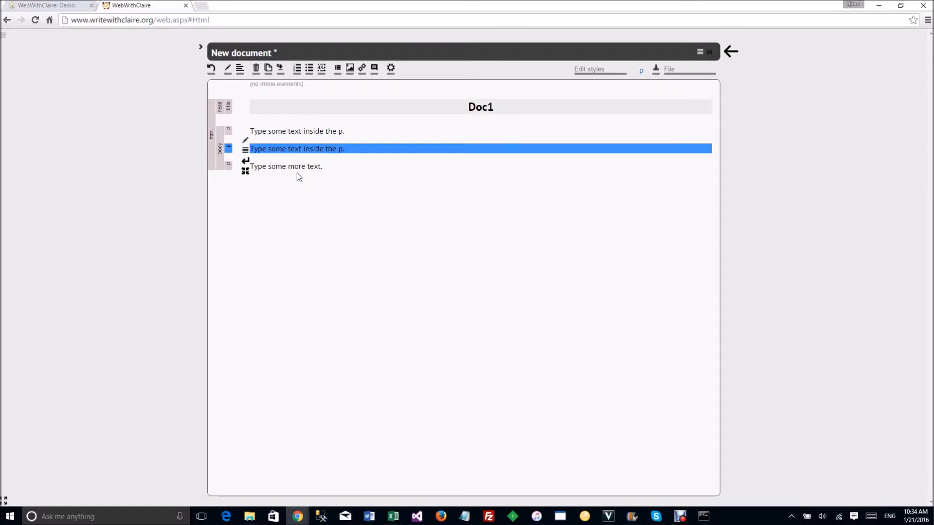
pyautogui.click(271, 168)
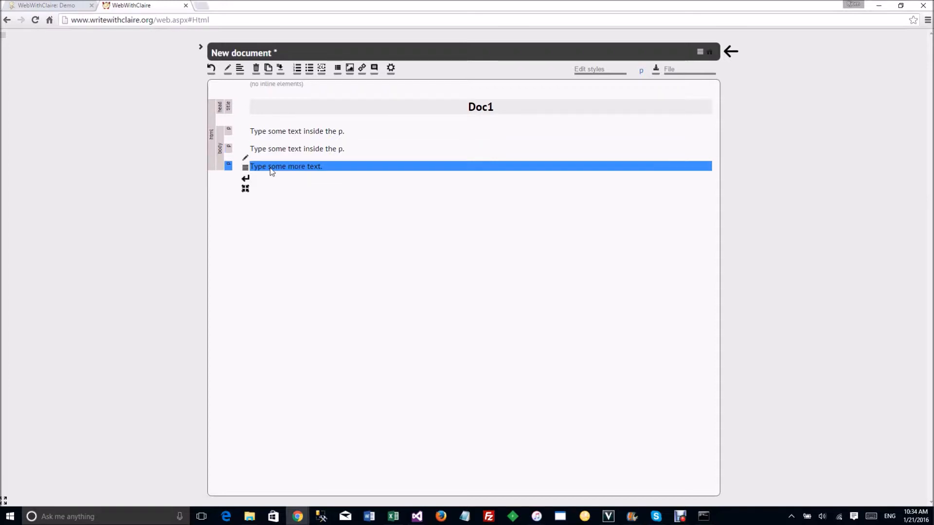
pyautogui.click(228, 148)
pyautogui.keyDown('ctrl'); pyautogui.click(228, 165); pyautogui.keyUp('ctrl')
pyautogui.click(245, 167)
pyautogui.click(246, 189)
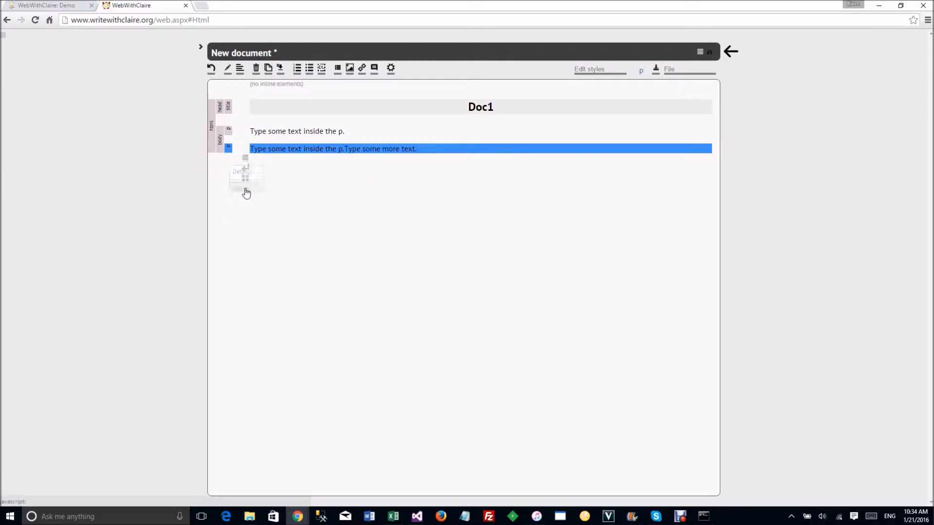
# Step: Insert a space between the joined paragraph's two sentences and split the paragraph before "Type some more text."
pyautogui.click(346, 150)
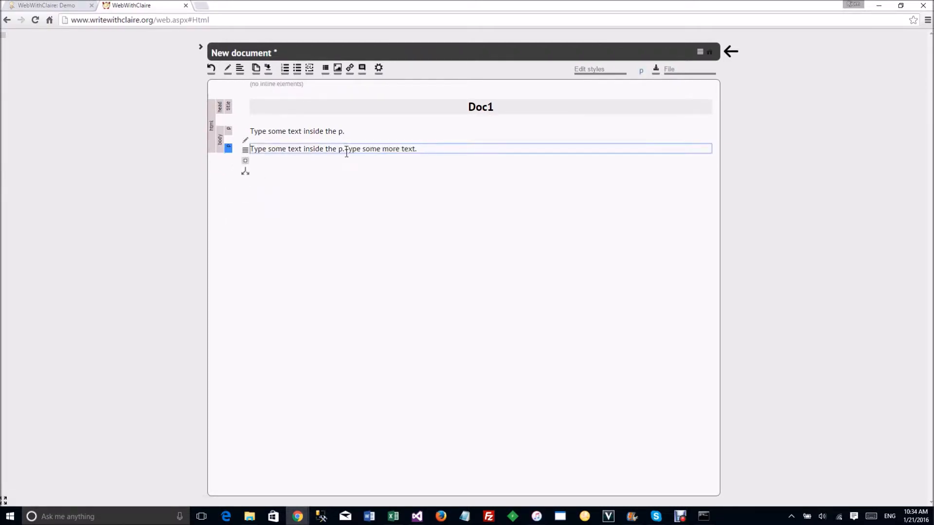
pyautogui.click(349, 132)
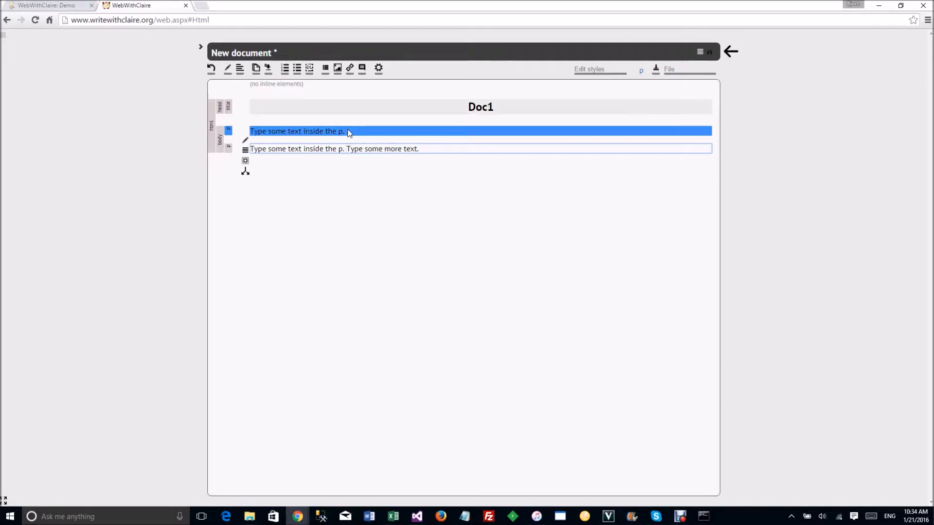
pyautogui.doubleClick(347, 149)
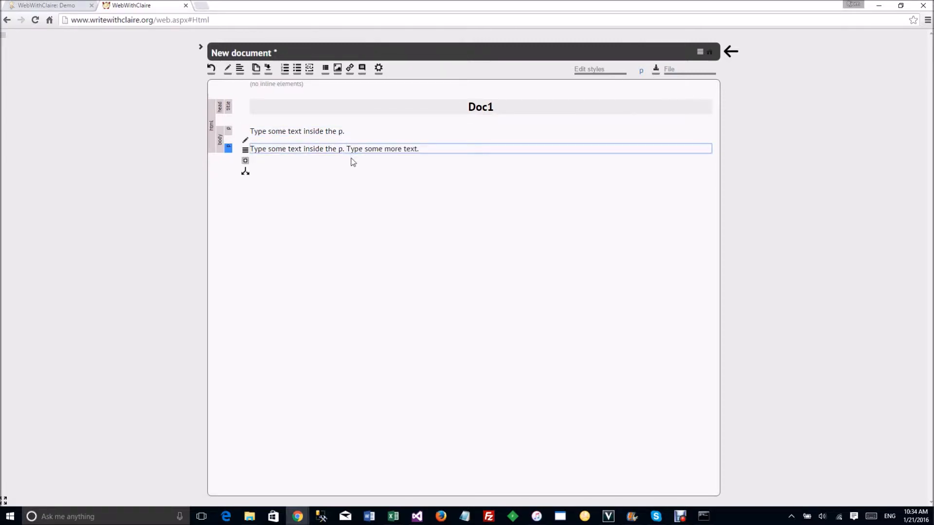
pyautogui.click(246, 171)
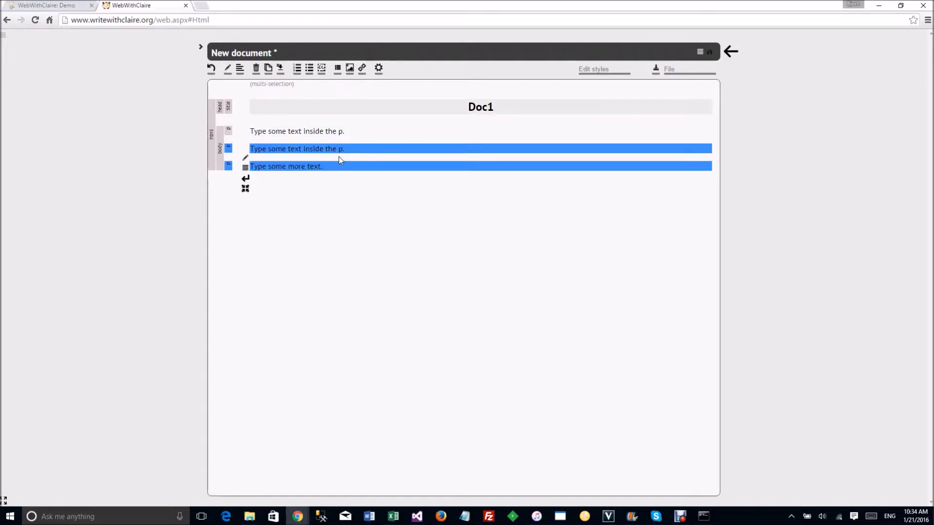
# Step: Examine how selection moves among the three body paragraphs by selecting them one after another in both directions
pyautogui.click(319, 135)
pyautogui.click(314, 149)
pyautogui.click(304, 166)
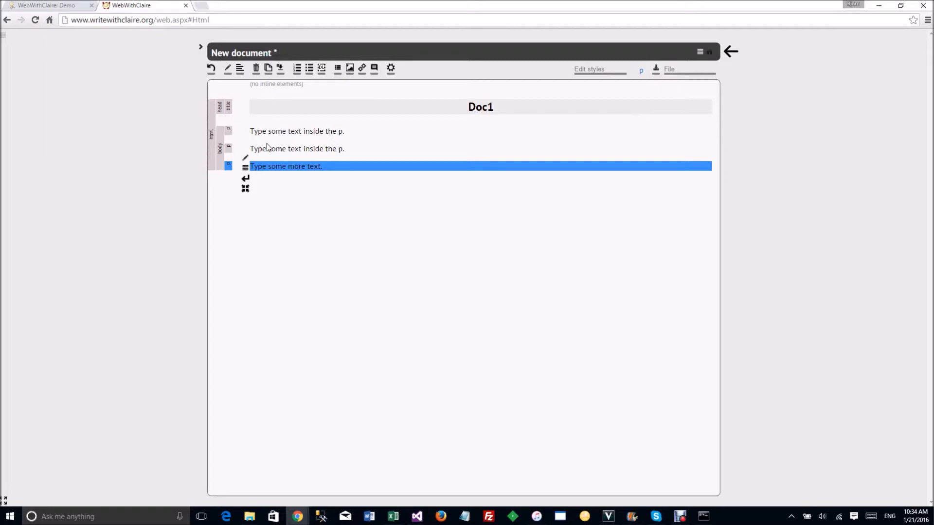
pyautogui.press('Up')
pyautogui.press('Up')
pyautogui.press('Down')
pyautogui.press('Down')
pyautogui.click(229, 148)
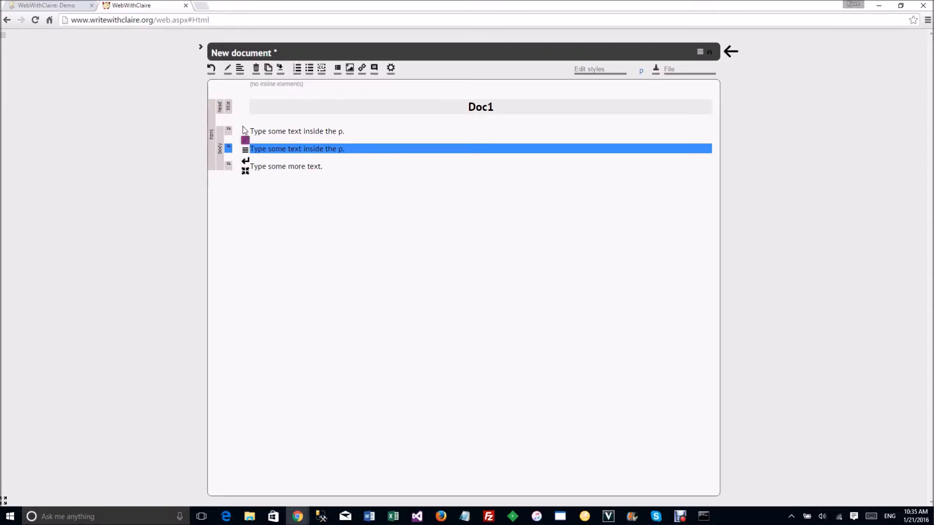
# Step: Edit the third paragraph and make the words "some more" bold
pyautogui.click(284, 164)
pyautogui.click(284, 164)
pyautogui.doubleClick(284, 165)
pyautogui.moveTo(284, 165); pyautogui.dragTo(296, 165)
pyautogui.hotkey('ctrl', 'b')
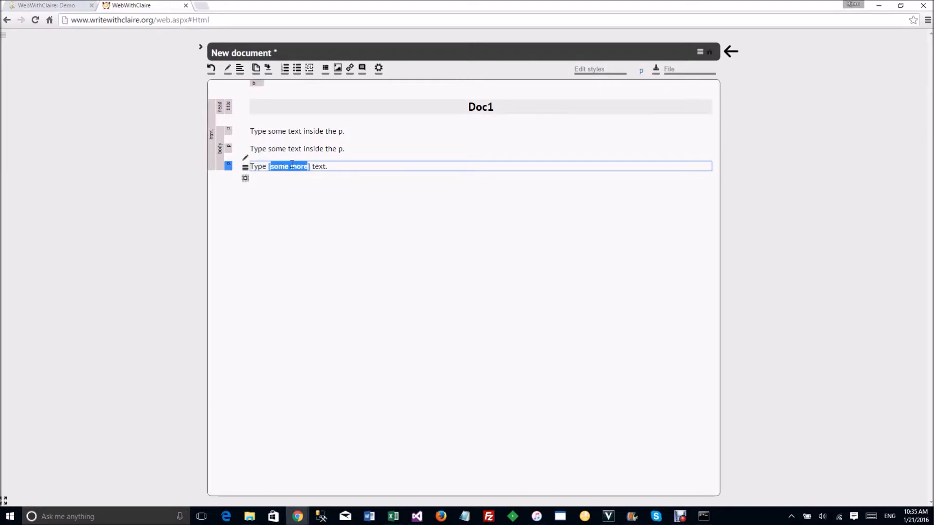
# Step: Select all three body paragraphs together and wrap them in an ordered list
pyautogui.click(303, 133)
pyautogui.click(299, 168)
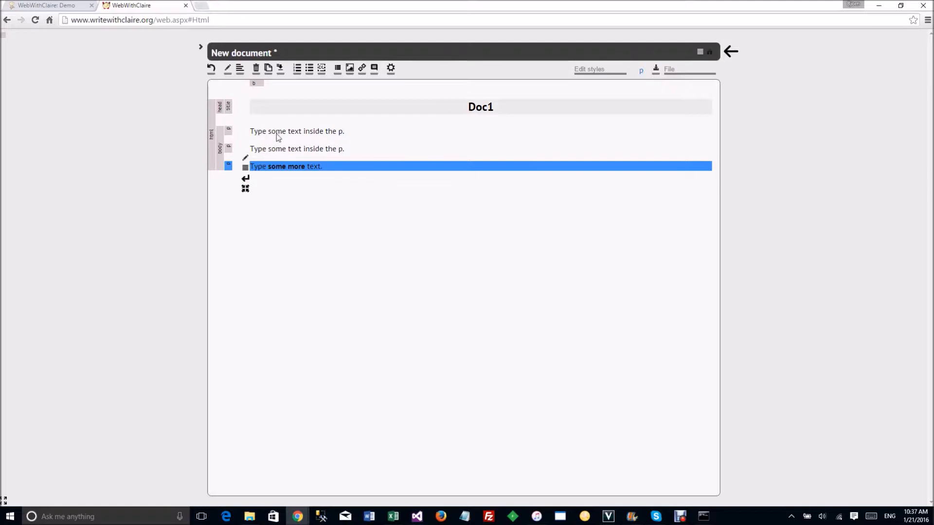
pyautogui.click(263, 133)
pyautogui.click(268, 146)
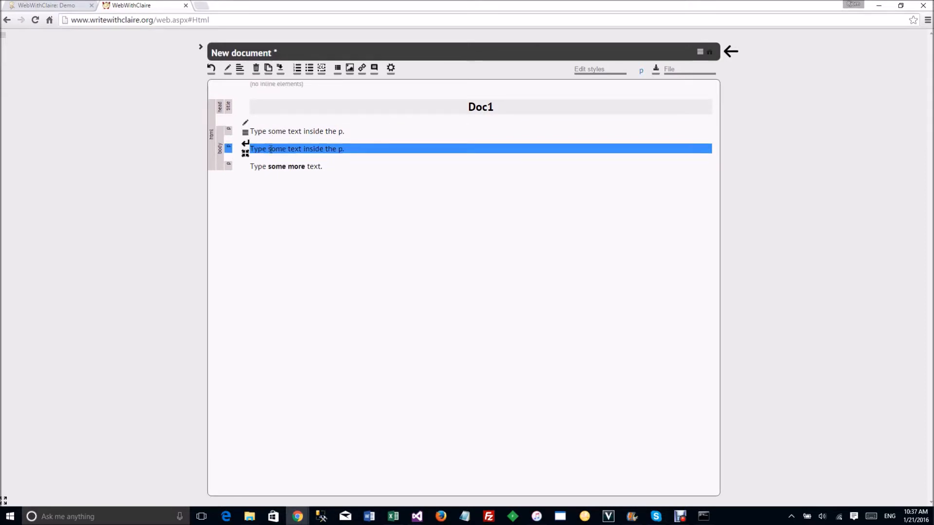
pyautogui.click(229, 130)
pyautogui.keyDown('ctrl'); pyautogui.click(229, 148); pyautogui.keyUp('ctrl')
pyautogui.keyDown('ctrl'); pyautogui.click(228, 165); pyautogui.keyUp('ctrl')
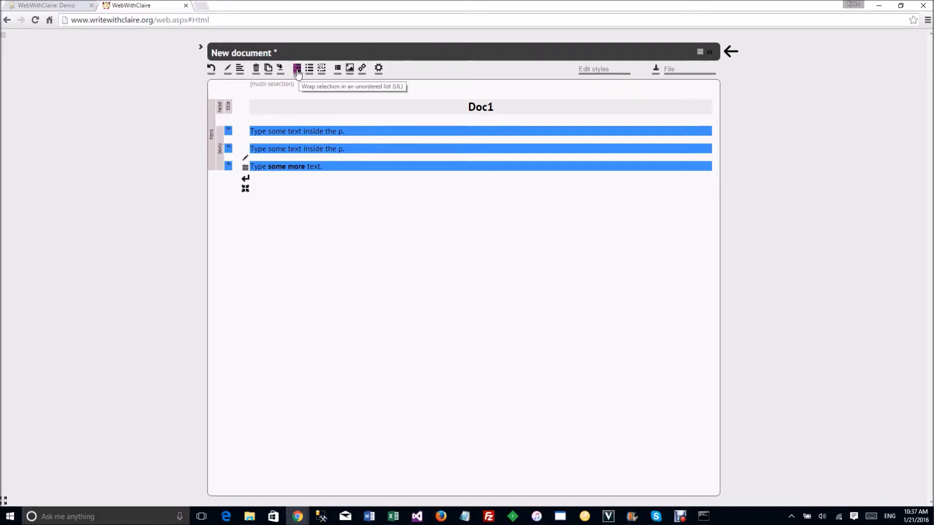
pyautogui.click(297, 71)
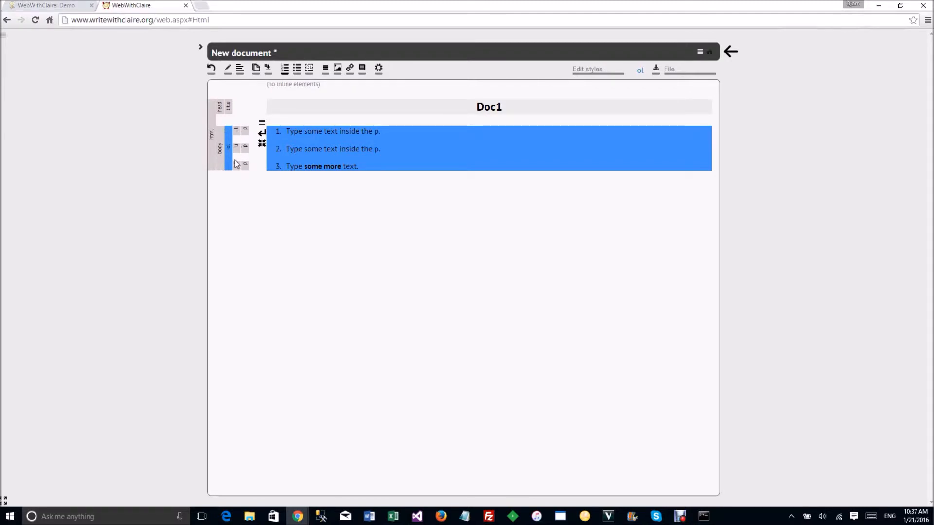
# Step: Add a second paragraph inside the first list item with the text "Another p inside this li."
pyautogui.click(341, 130)
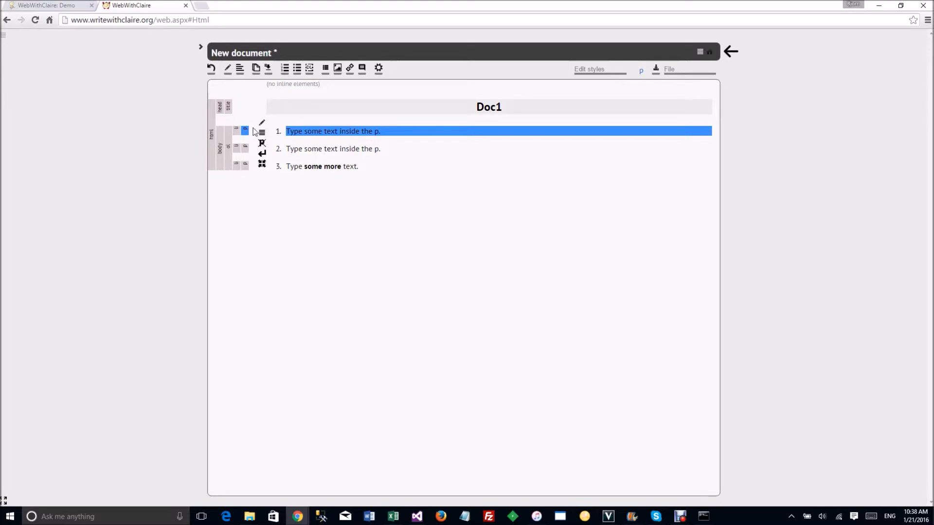
pyautogui.click(265, 155)
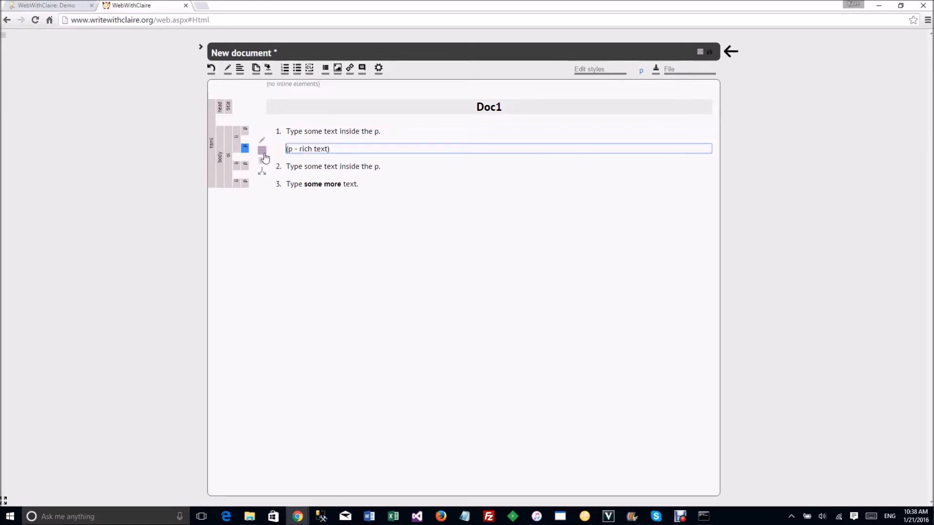
pyautogui.write('Another p inside this li.')
pyautogui.click(319, 136)
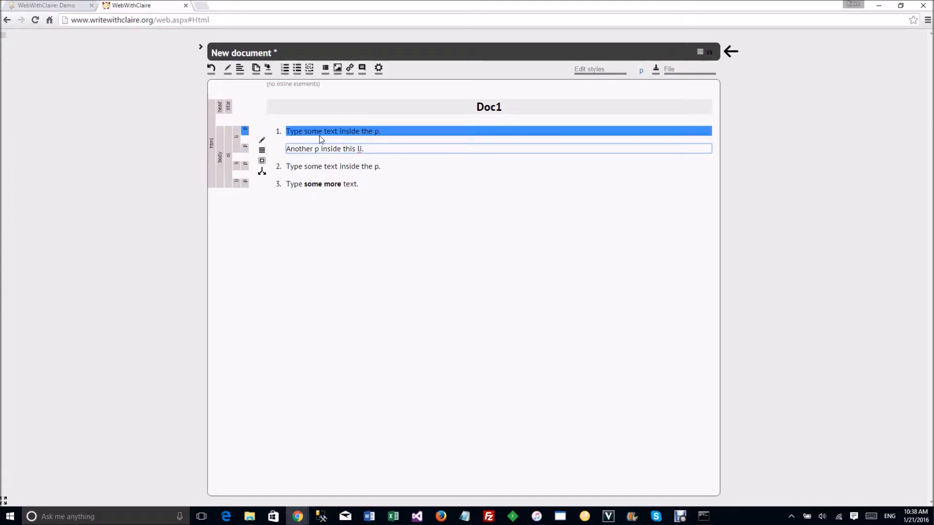
# Step: Move the first list item, with its two paragraphs, down to the end of the ordered list
pyautogui.click(239, 149)
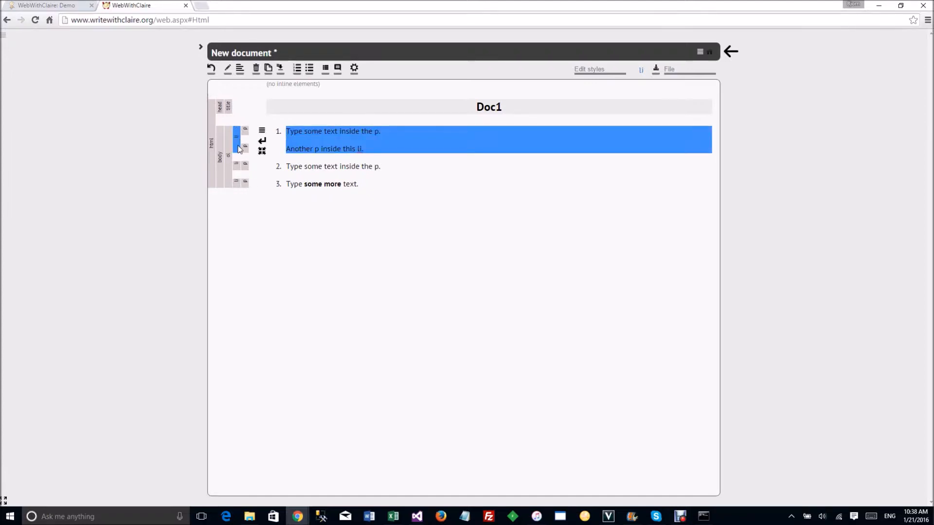
pyautogui.click(280, 67)
pyautogui.click(298, 116)
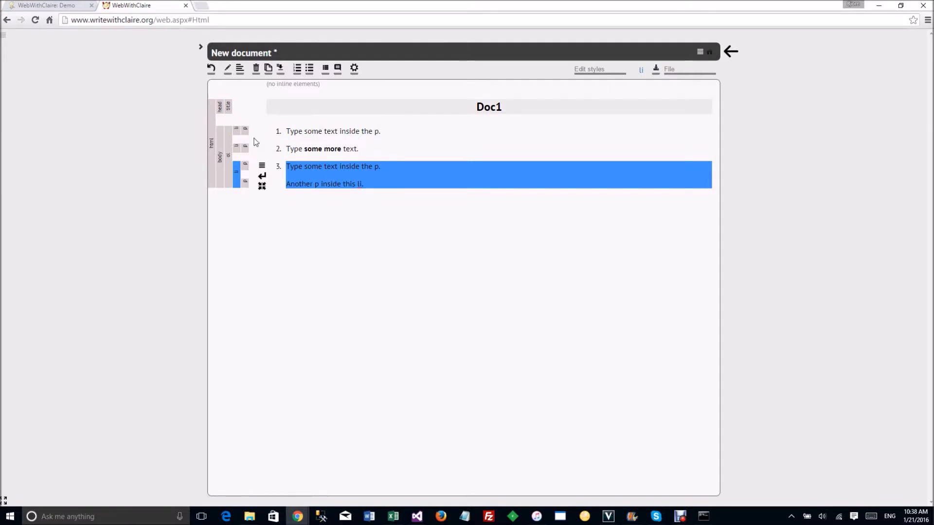
# Step: Merge the first two list items into one list item
pyautogui.click(237, 133)
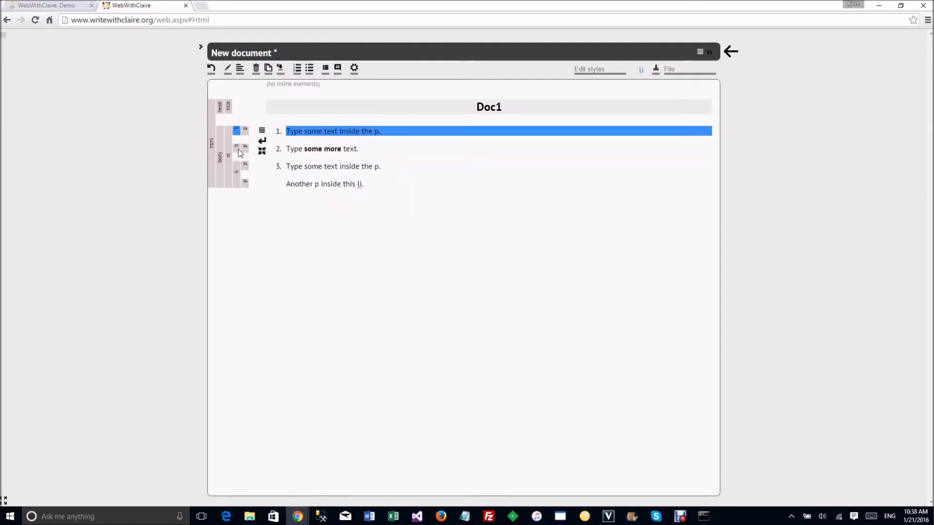
pyautogui.keyDown('ctrl'); pyautogui.click(236, 150); pyautogui.keyUp('ctrl')
pyautogui.rightClick(237, 152)
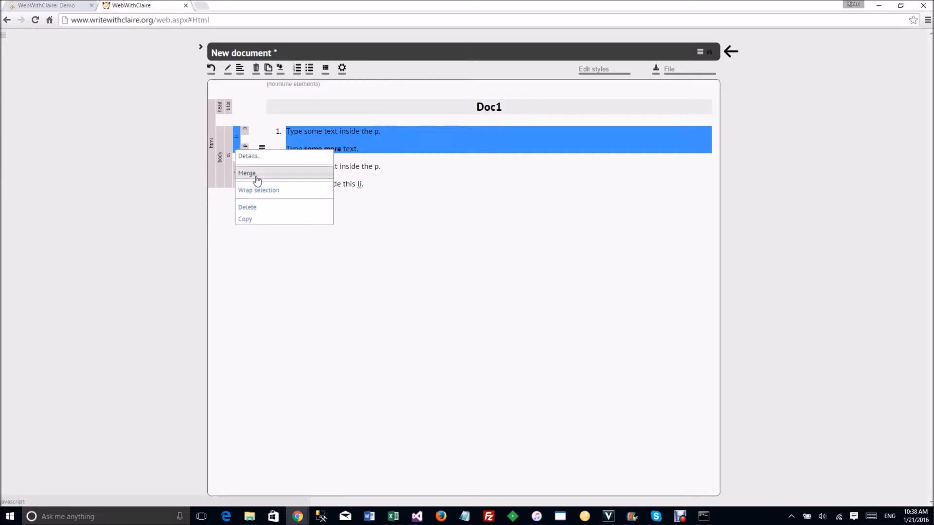
pyautogui.click(253, 175)
# Step: Delete the merged list item and duplicate the remaining two-paragraph item
pyautogui.rightClick(238, 146)
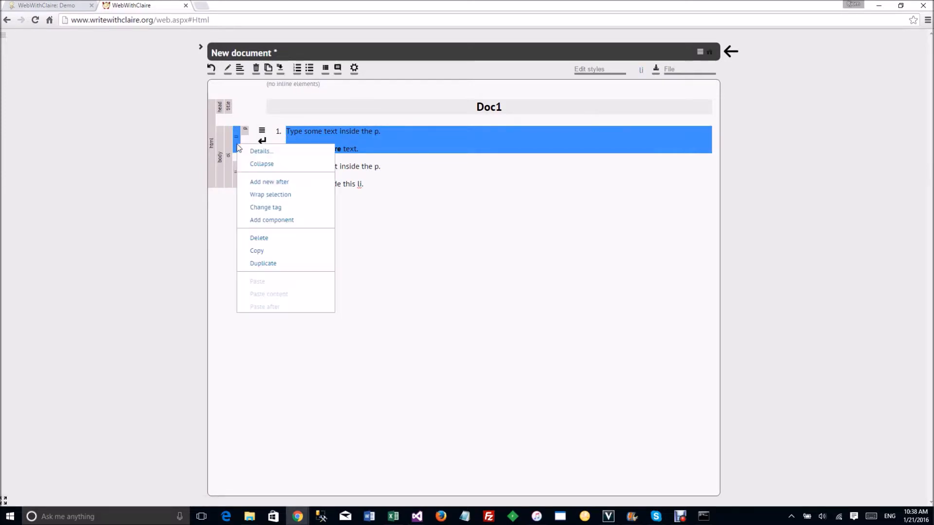
pyautogui.click(270, 239)
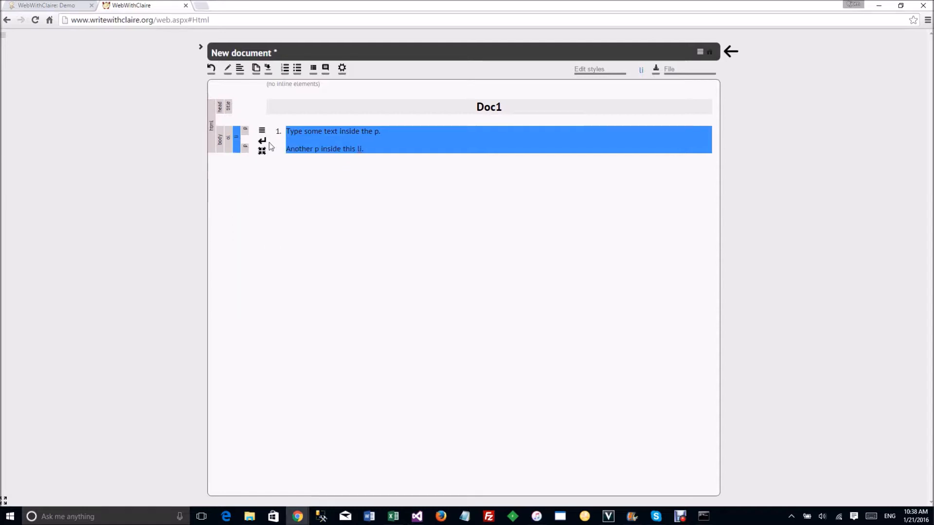
pyautogui.rightClick(238, 148)
pyautogui.click(281, 268)
pyautogui.click(322, 133)
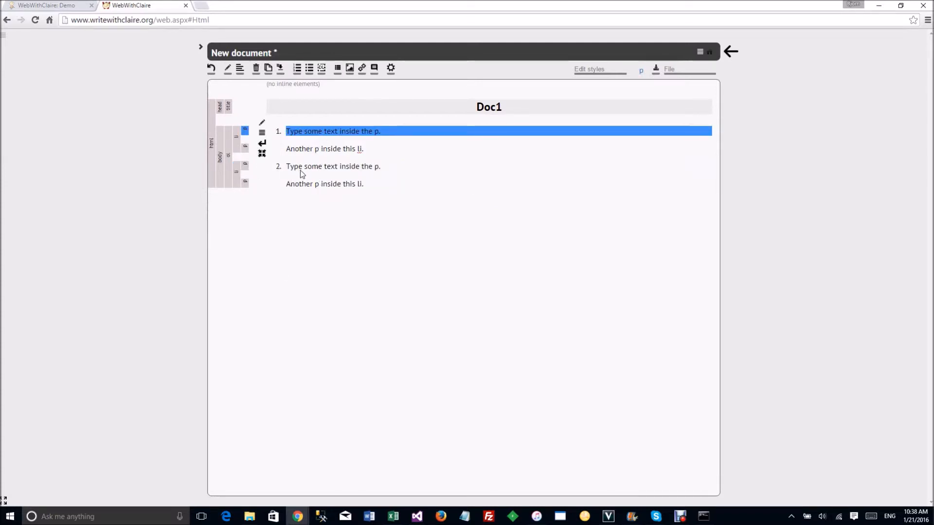
# Step: Add three empty paragraphs after the ordered list
pyautogui.click(229, 186)
pyautogui.click(261, 135)
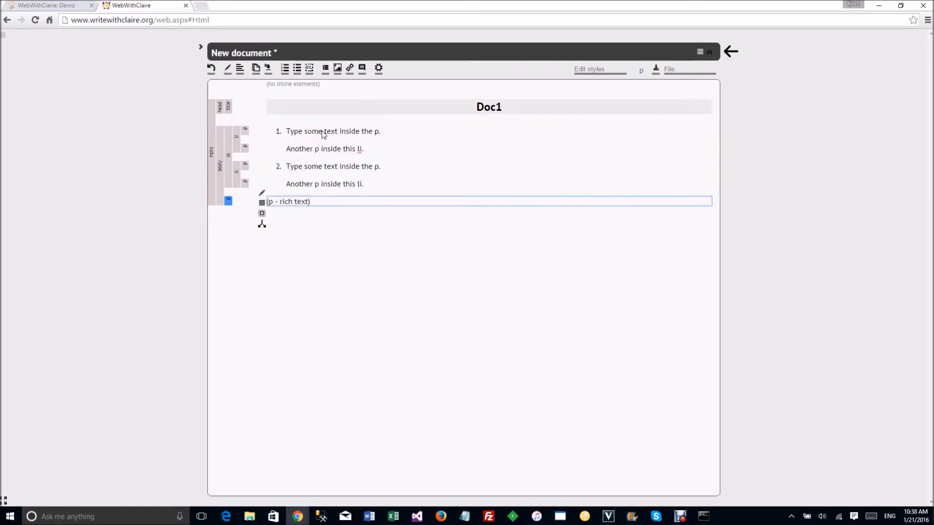
pyautogui.click(293, 201)
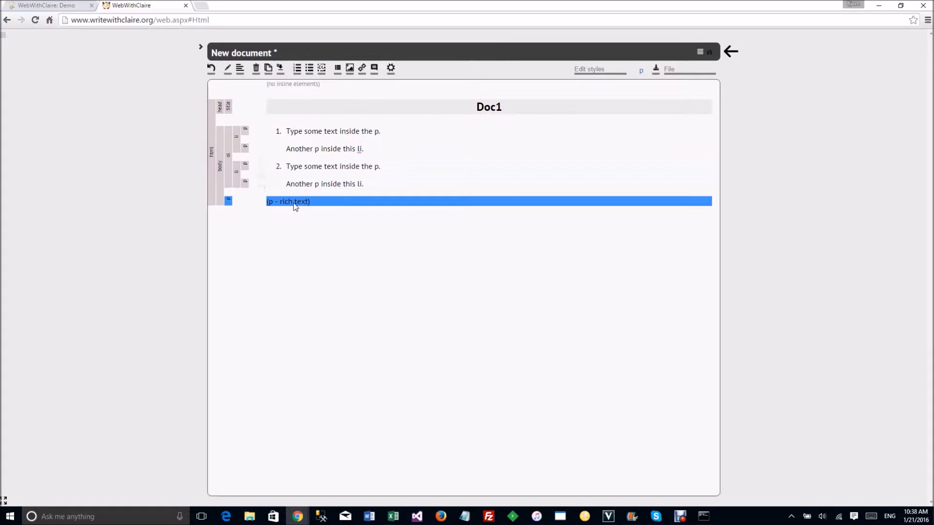
pyautogui.click(262, 214)
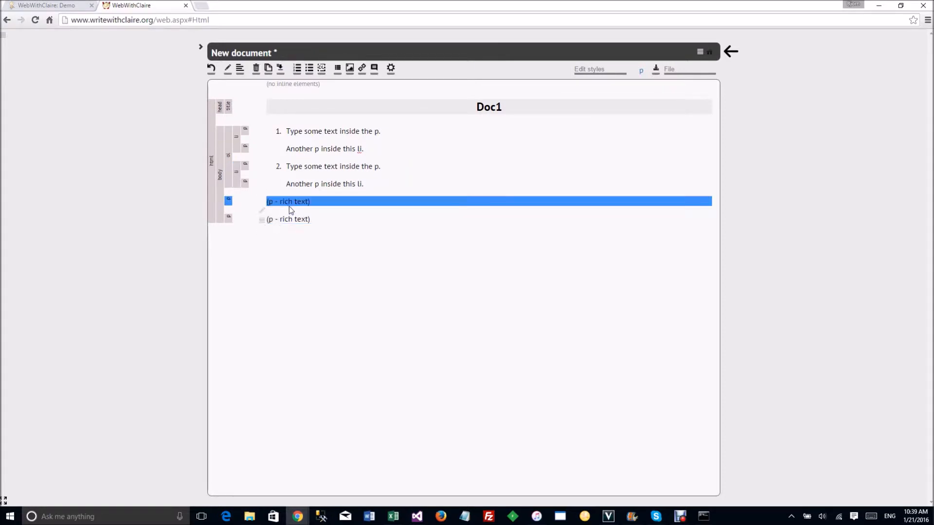
pyautogui.click(262, 233)
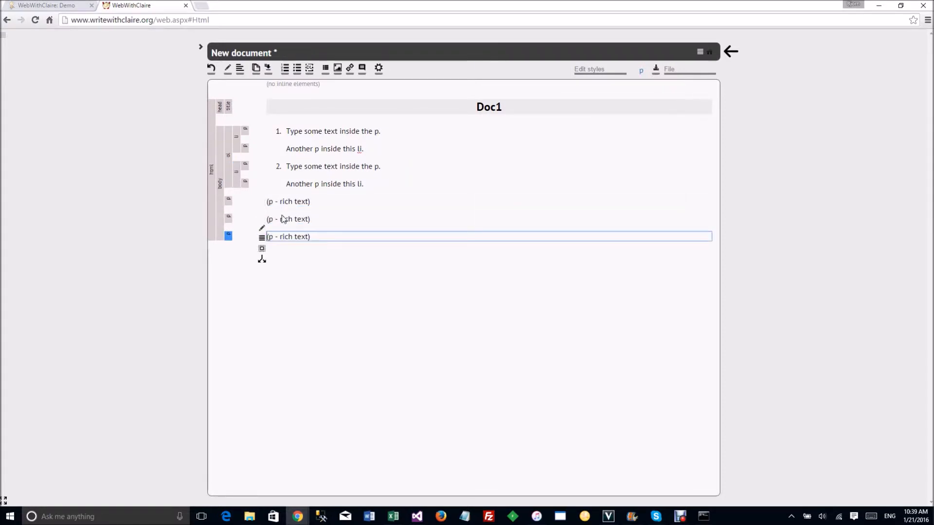
# Step: Wrap the last two empty paragraphs in an unordered list
pyautogui.click(229, 219)
pyautogui.keyDown('shift'); pyautogui.click(230, 237); pyautogui.keyUp('shift')
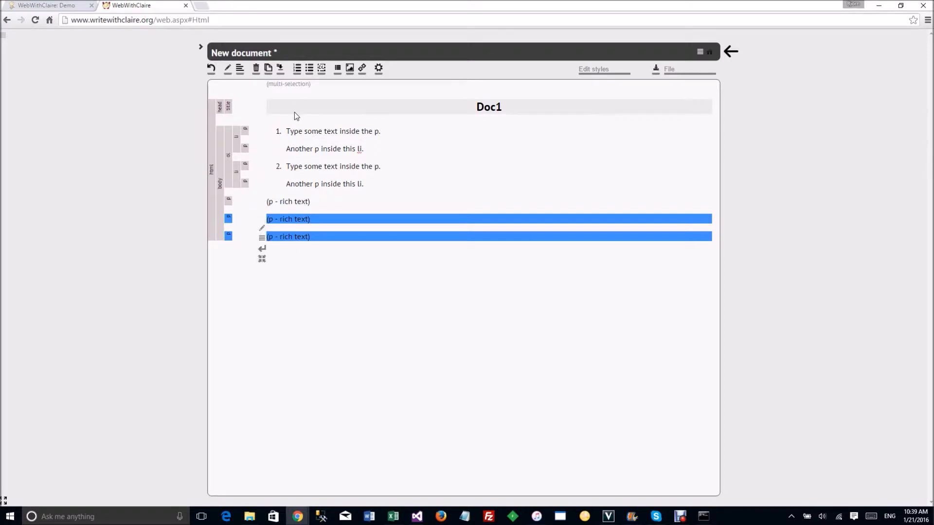
pyautogui.click(310, 68)
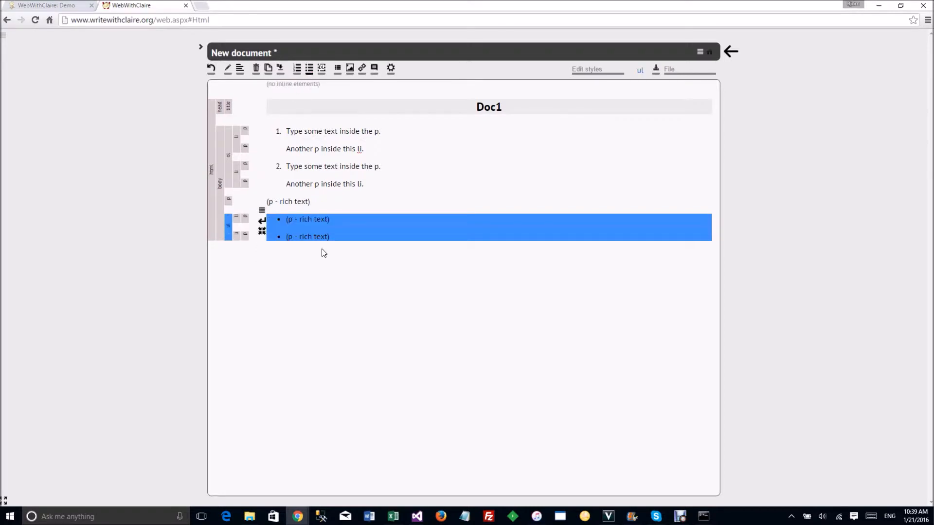
pyautogui.click(310, 149)
pyautogui.click(229, 236)
pyautogui.click(297, 68)
pyautogui.click(313, 133)
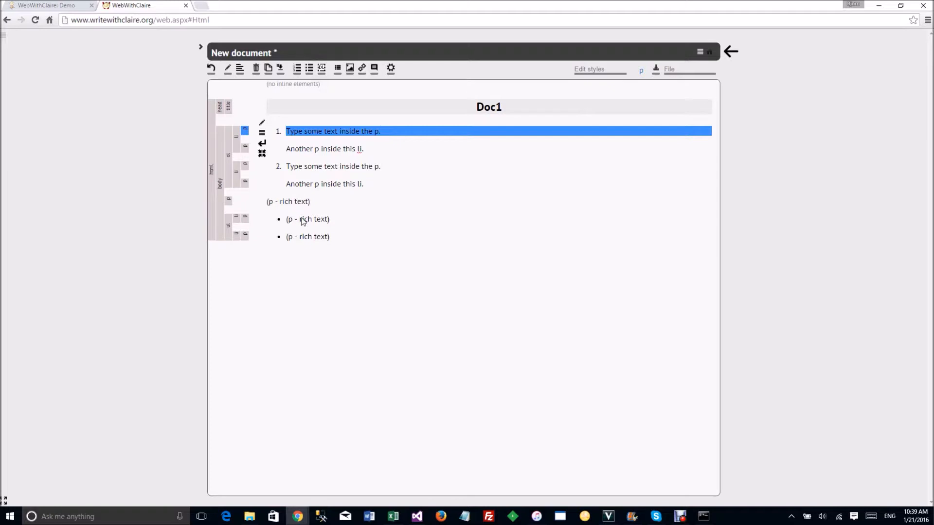
# Step: Merge the ordered list and the unordered list into a single ordered list
pyautogui.click(228, 158)
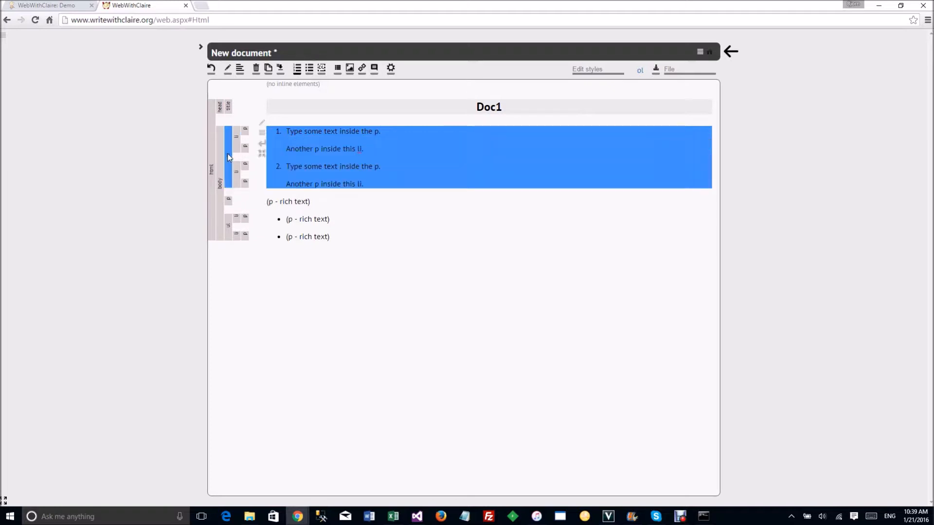
pyautogui.keyDown('ctrl'); pyautogui.click(229, 232); pyautogui.keyUp('ctrl')
pyautogui.rightClick(229, 230)
pyautogui.click(241, 252)
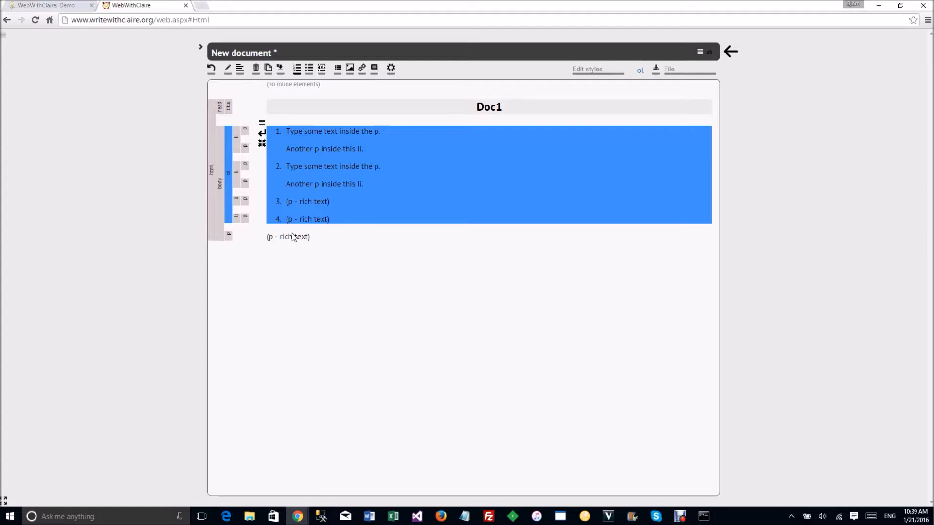
# Step: Move the second list item down one position and select the empty paragraph after the list
pyautogui.click(237, 173)
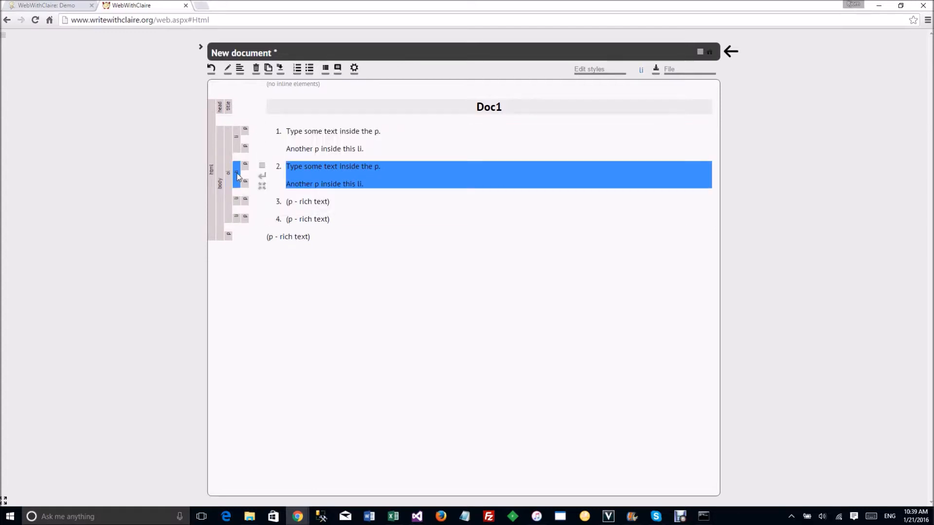
pyautogui.click(280, 72)
pyautogui.click(305, 108)
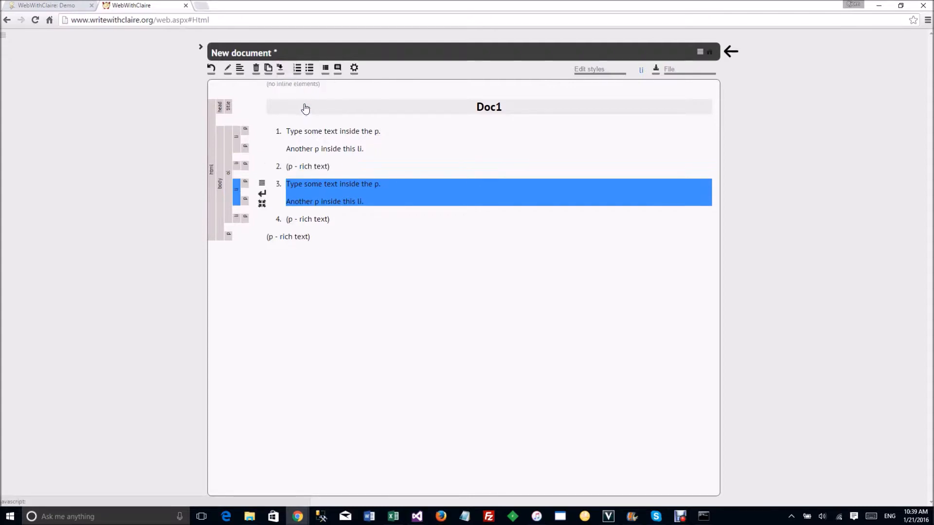
pyautogui.click(293, 237)
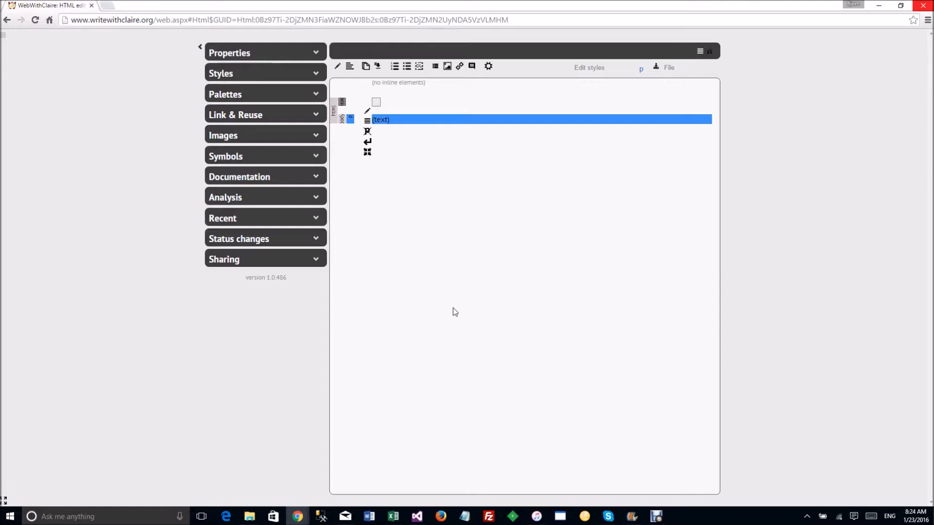
# Step: Insert a table with 3 columns, 1 header row and 4 rows after the text paragraph
pyautogui.click(435, 68)
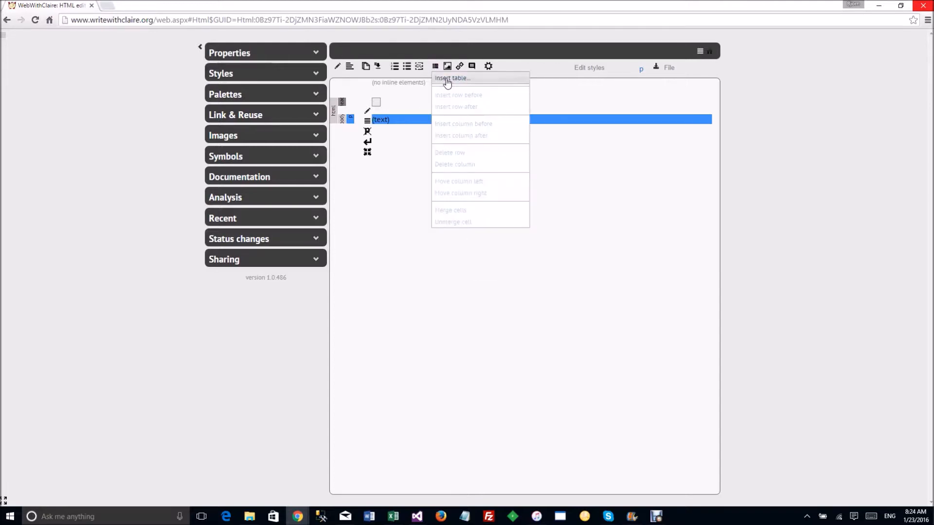
pyautogui.click(446, 82)
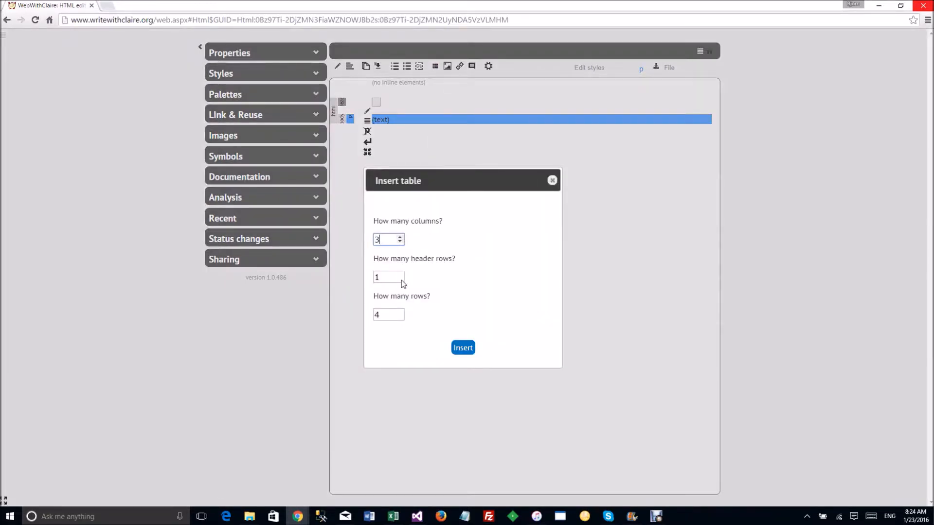
pyautogui.click(457, 347)
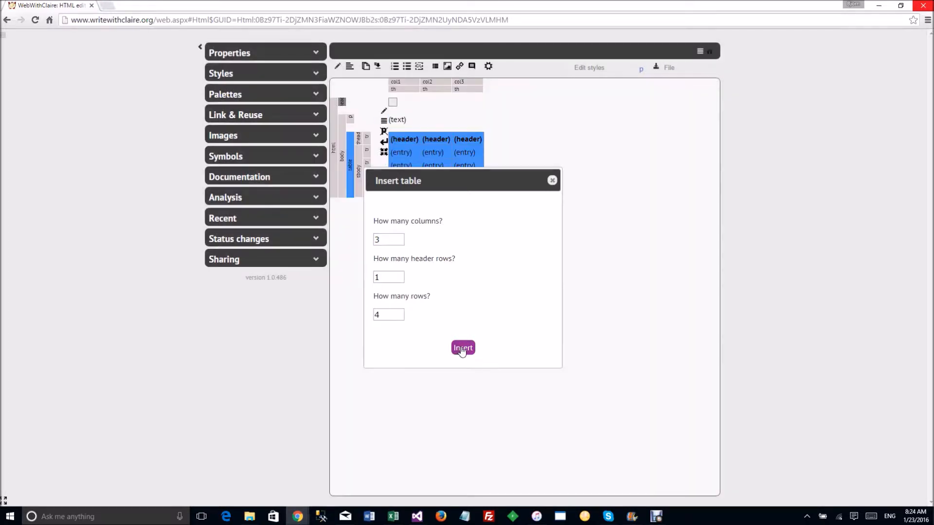
# Step: Examine the table's structure by selecting a middle cell, the whole table, its body and its header section in turn
pyautogui.click(433, 167)
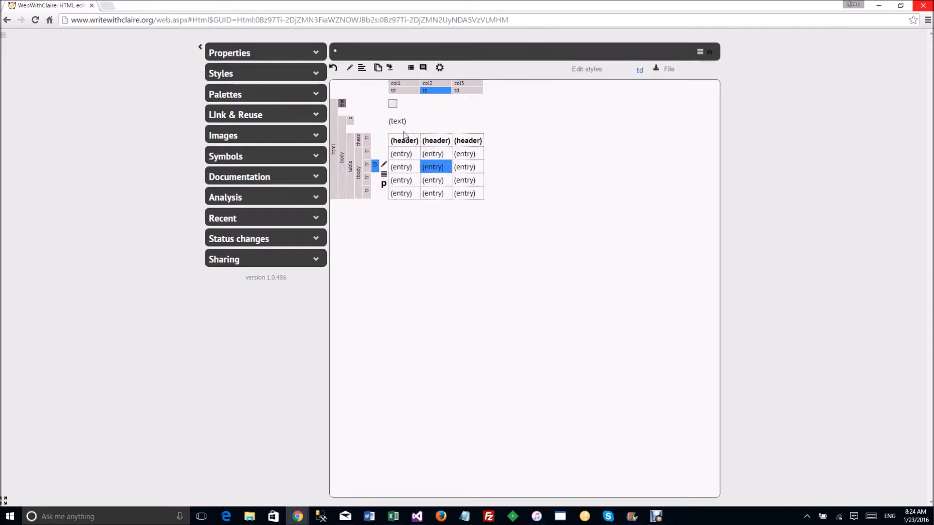
pyautogui.click(351, 176)
pyautogui.click(359, 175)
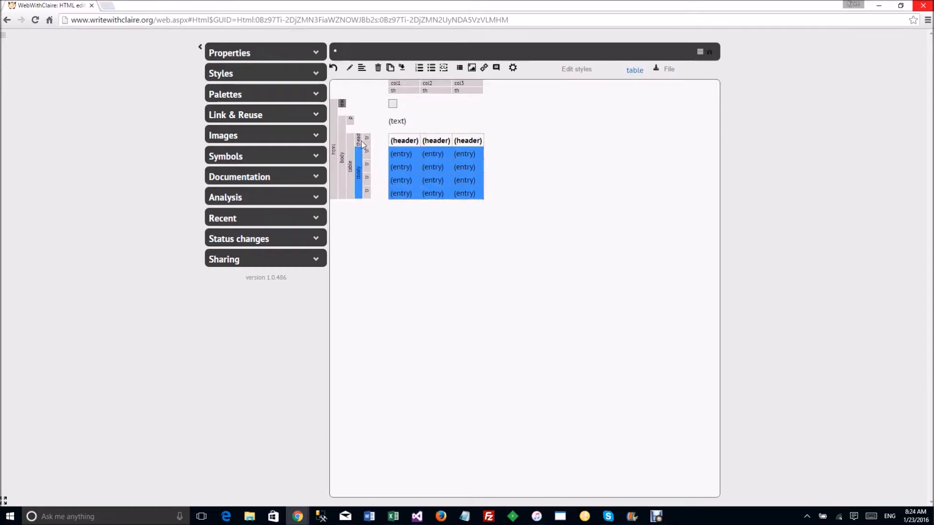
pyautogui.click(360, 141)
# Step: Move the second body row of the table up one position
pyautogui.click(367, 166)
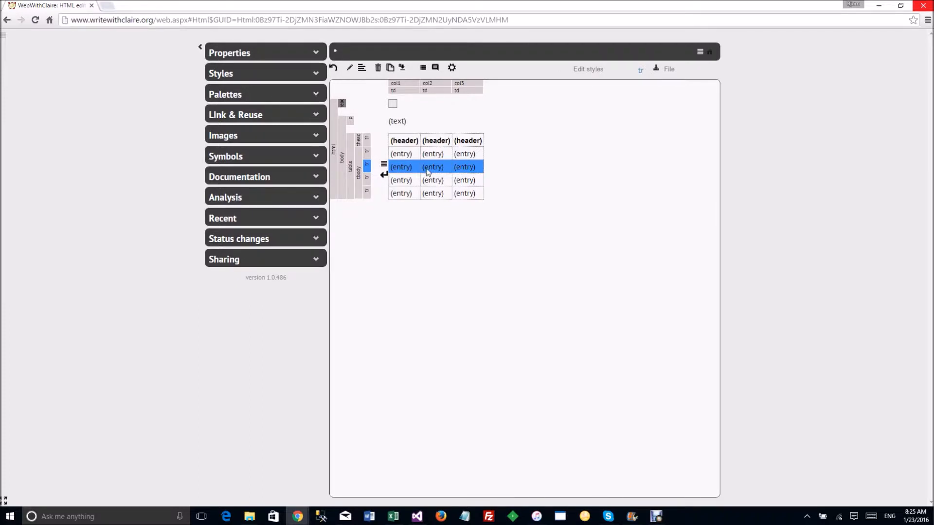
pyautogui.click(368, 168)
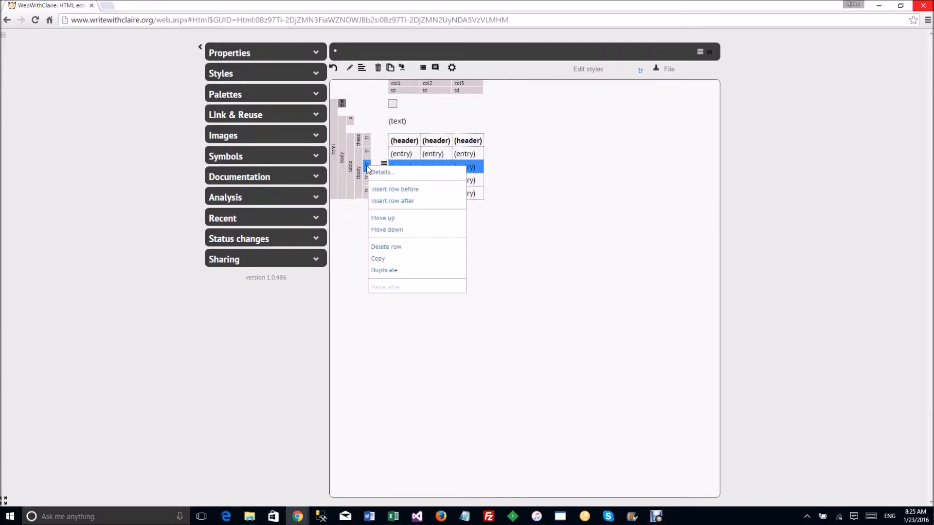
pyautogui.click(394, 217)
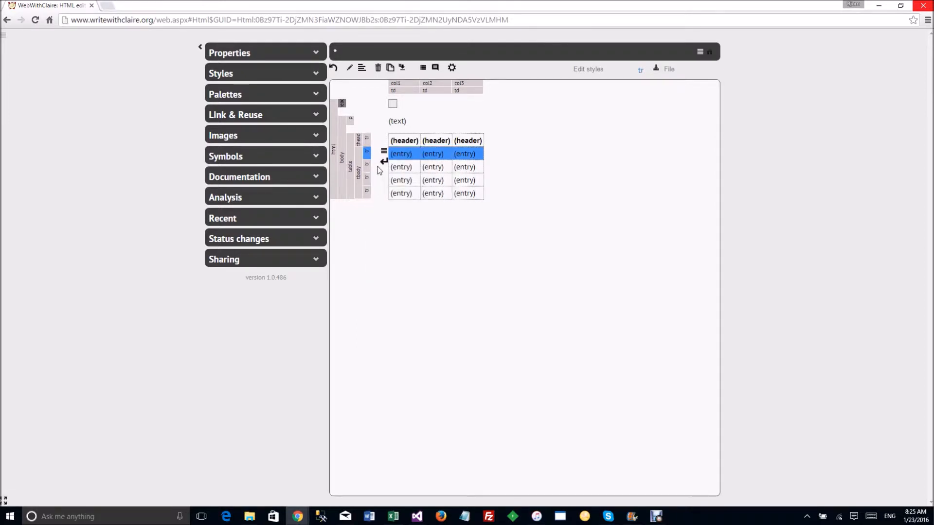
# Step: Insert a row before the table's first body row and a column before its second column
pyautogui.click(367, 155)
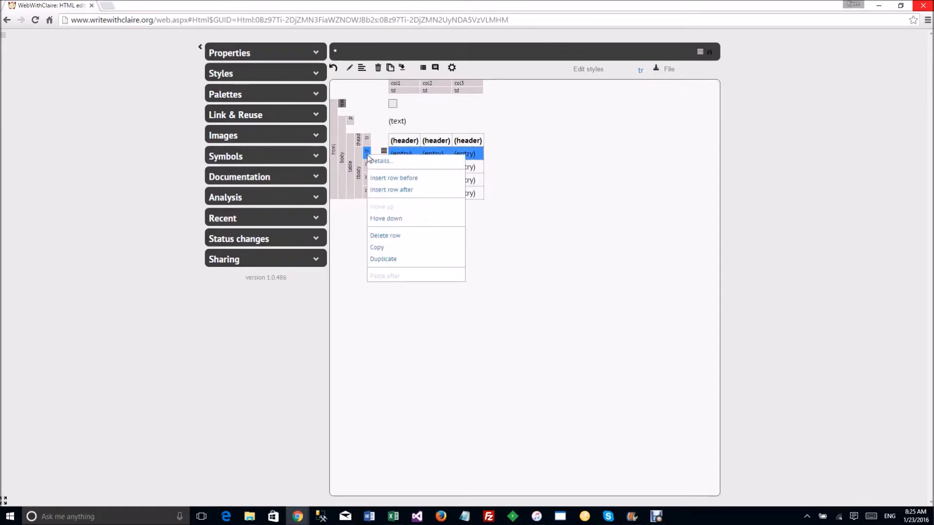
pyautogui.click(406, 180)
pyautogui.click(437, 86)
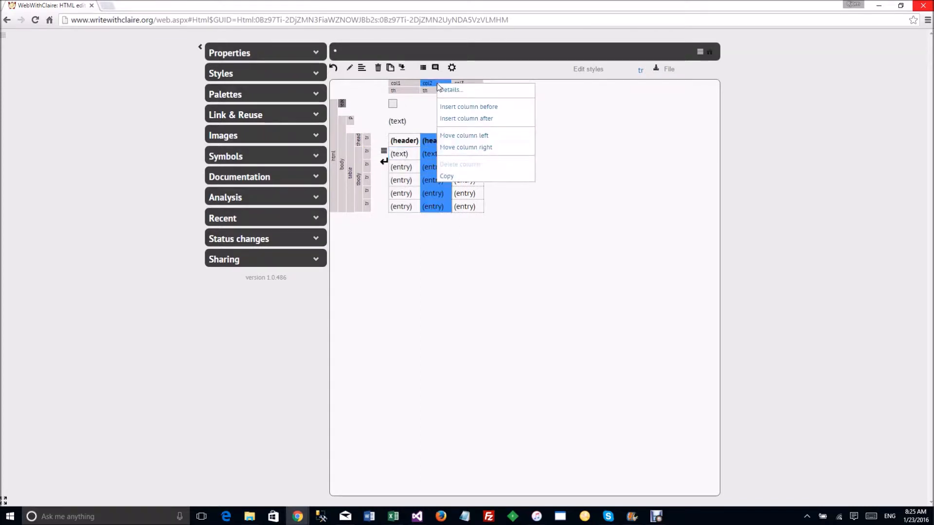
pyautogui.click(478, 108)
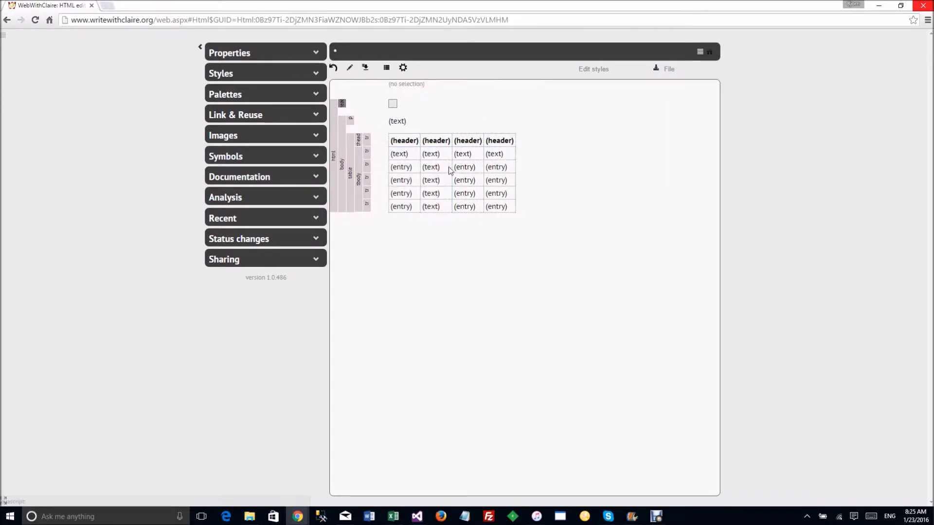
# Step: Enter "type text in here" in the second-column cell of the table's third body row
pyautogui.click(435, 182)
pyautogui.click(436, 182)
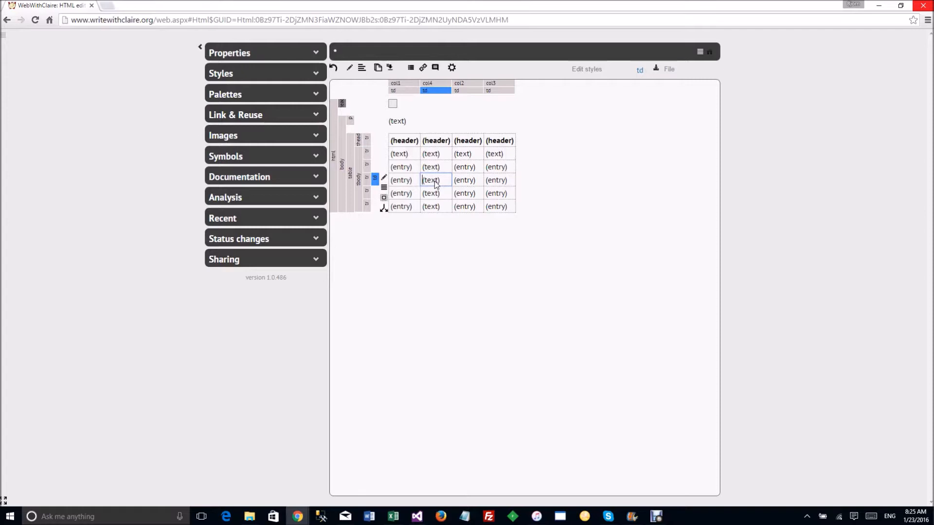
pyautogui.write('type text in here')
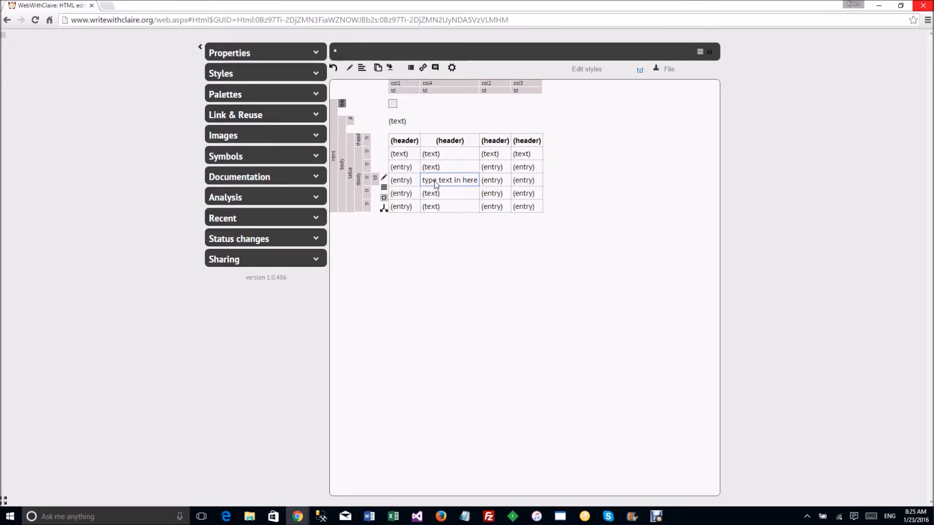
# Step: Merge the "type text in here" cell with the adjacent third-column cell in the same row
pyautogui.click(466, 180)
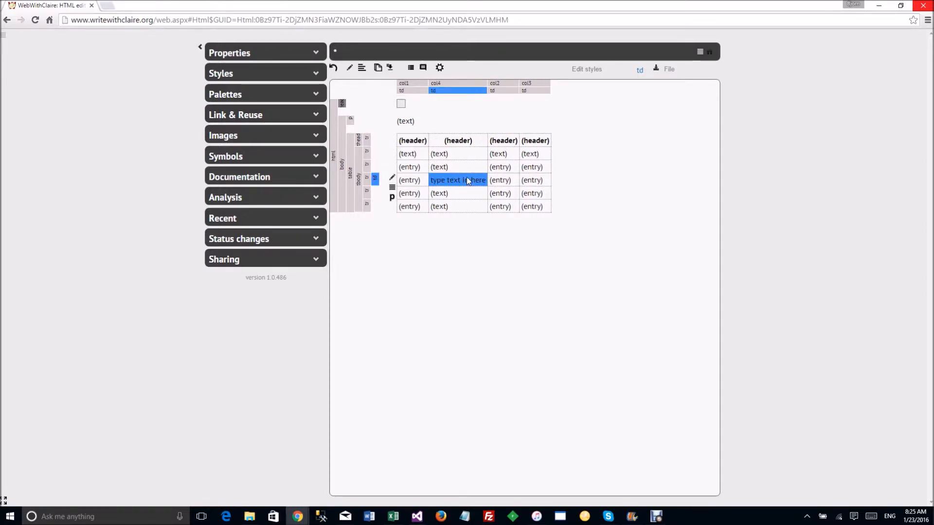
pyautogui.keyDown('shift'); pyautogui.click(506, 181); pyautogui.keyUp('shift')
pyautogui.rightClick(506, 182)
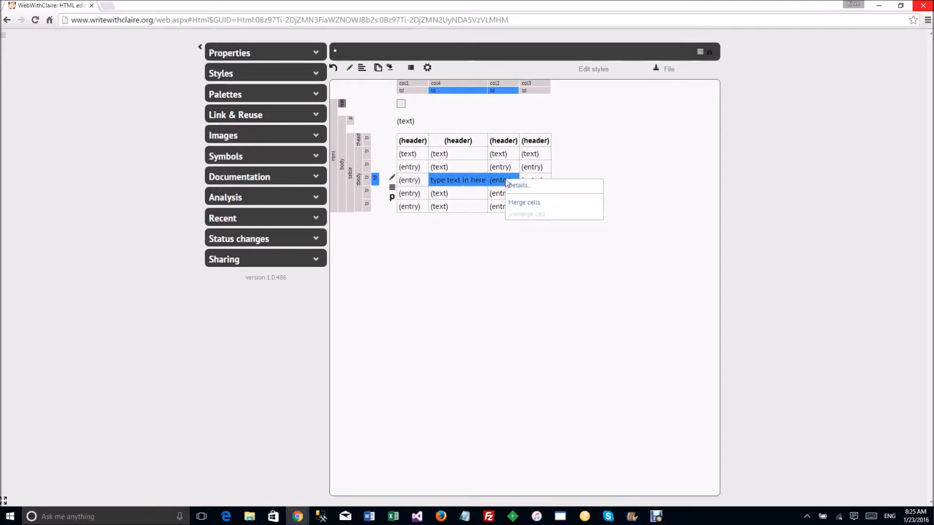
pyautogui.click(525, 202)
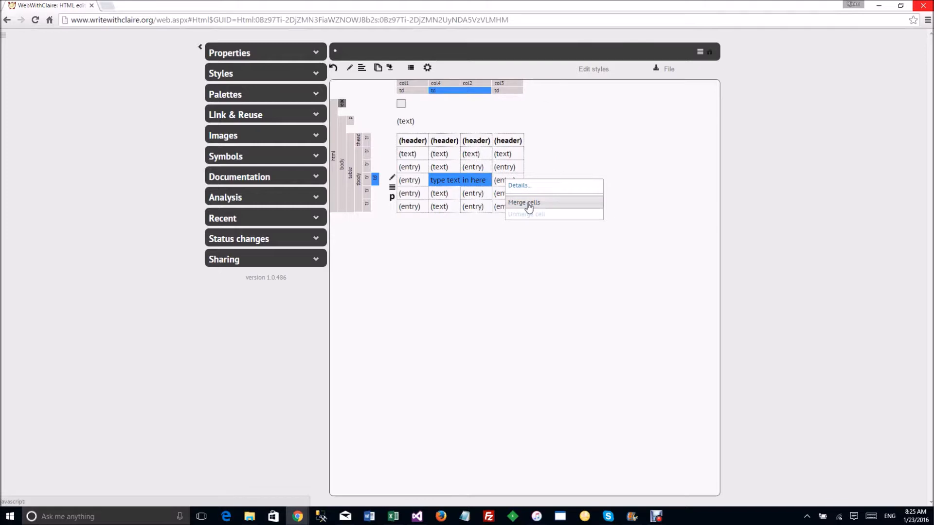
# Step: Unmerge the "type text in here" cell and select the third-column cell of that row
pyautogui.rightClick(464, 181)
pyautogui.click(499, 360)
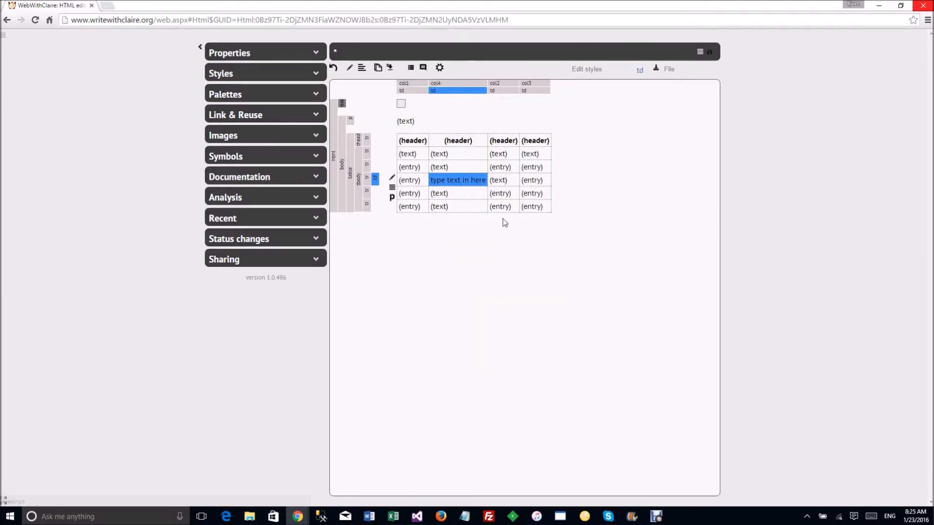
pyautogui.click(503, 181)
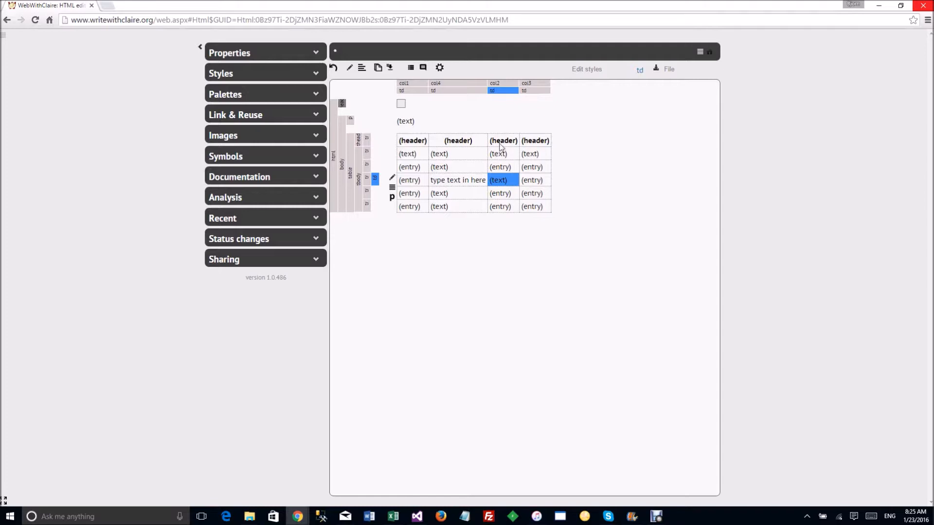
# Step: Move the table's third column one position to the right
pyautogui.rightClick(503, 85)
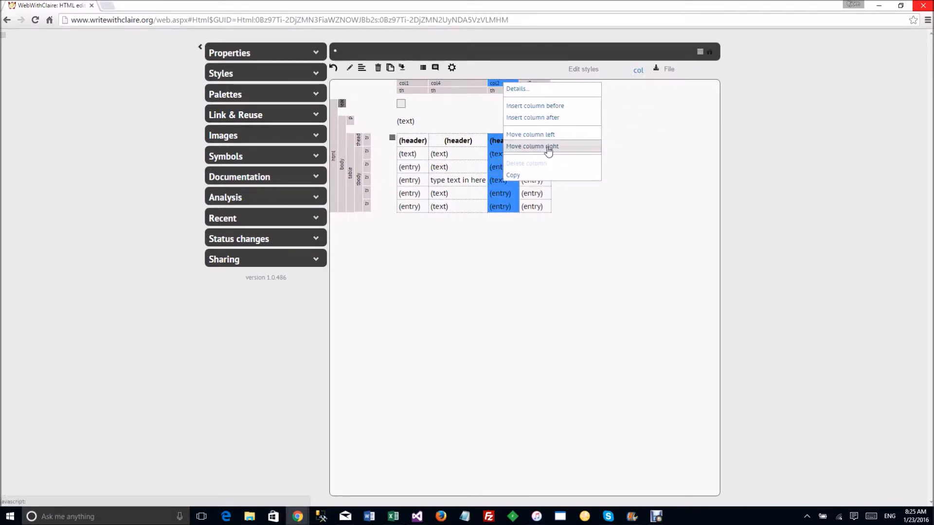
pyautogui.click(549, 146)
pyautogui.click(496, 194)
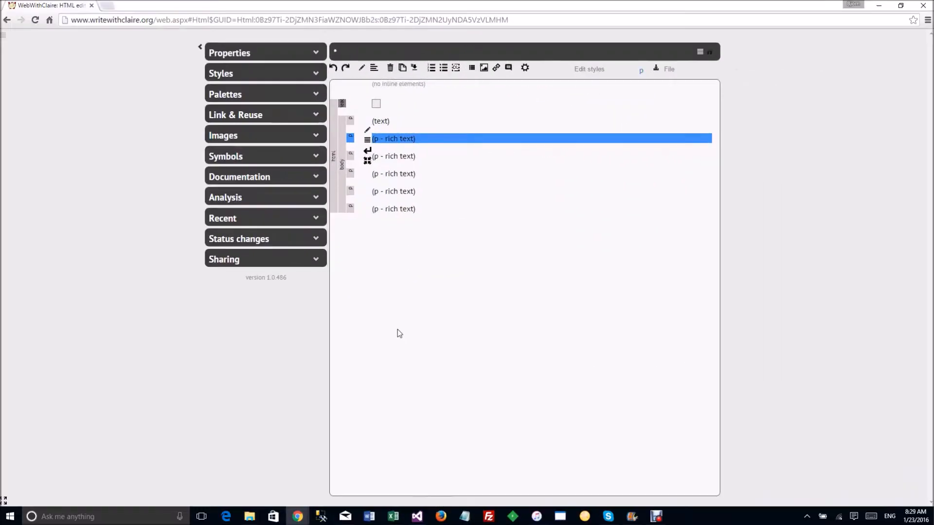
# Step: Wrap the three consecutive rich-text paragraphs after the text paragraph in an article element
pyautogui.click(243, 99)
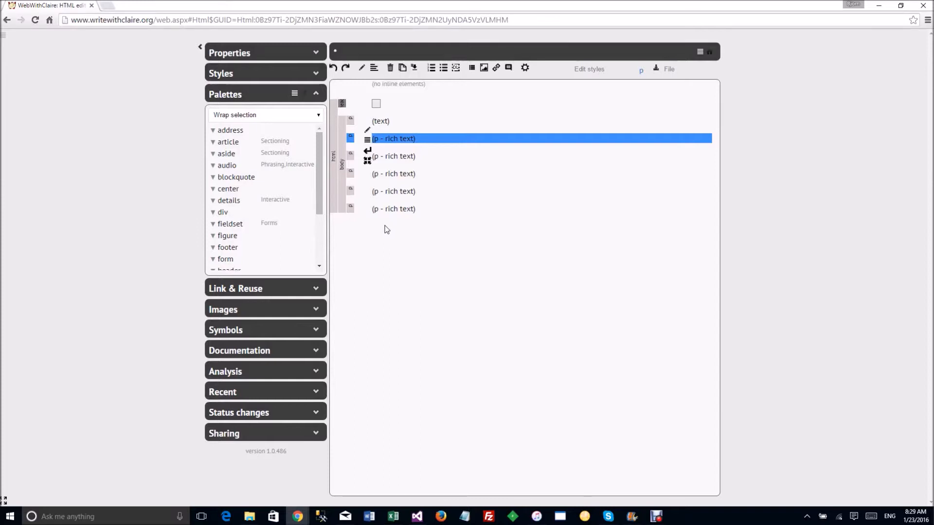
pyautogui.click(258, 119)
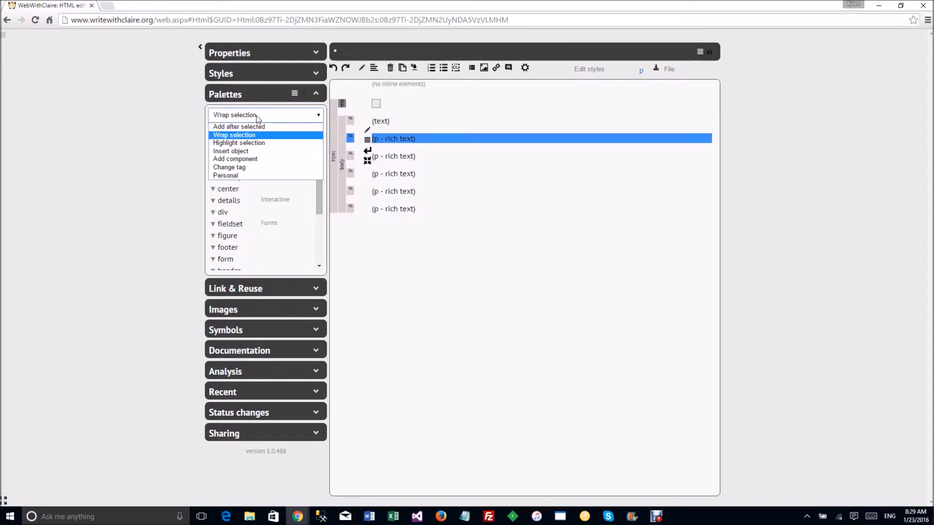
pyautogui.click(273, 114)
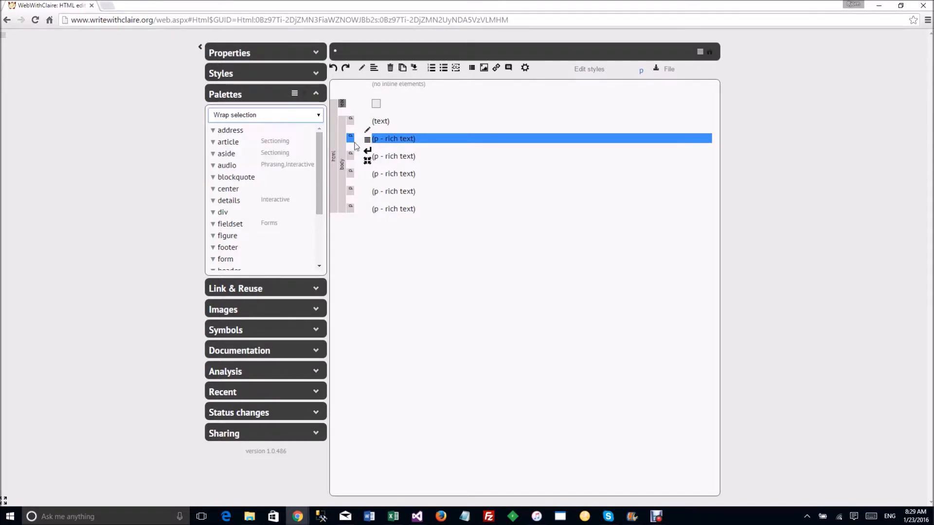
pyautogui.keyDown('shift'); pyautogui.click(398, 157); pyautogui.keyUp('shift')
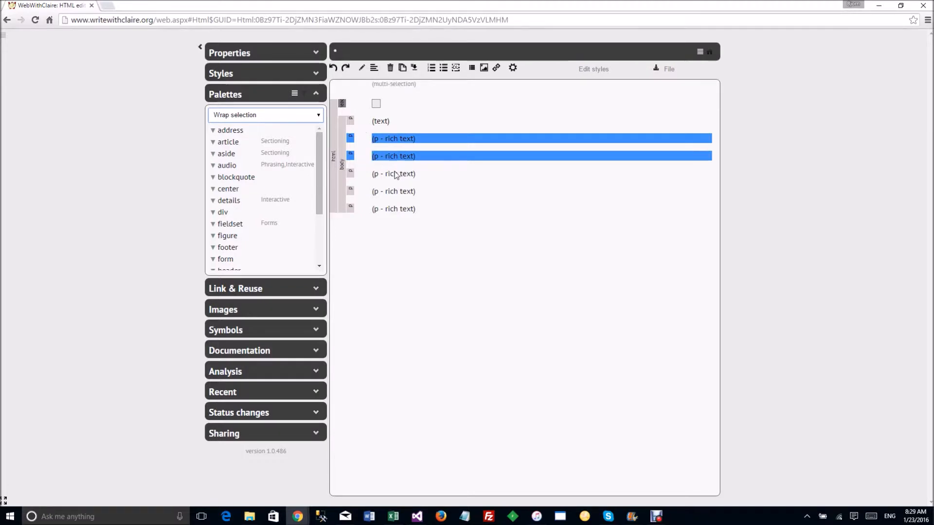
pyautogui.keyDown('shift'); pyautogui.click(396, 174); pyautogui.keyUp('shift')
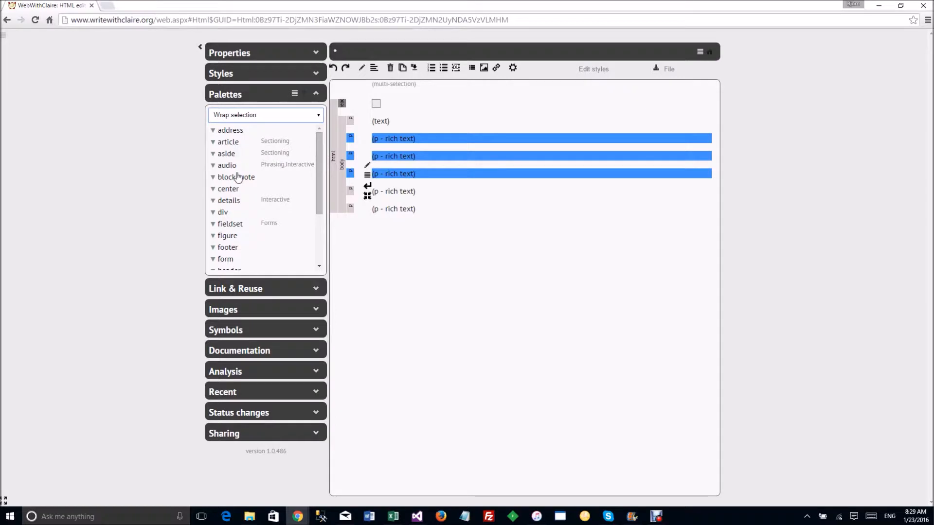
pyautogui.moveTo(318, 167)
pyautogui.mouseDown()
pyautogui.moveTo(320, 214)
pyautogui.moveTo(319, 149)
pyautogui.mouseUp()
pyautogui.click(225, 143)
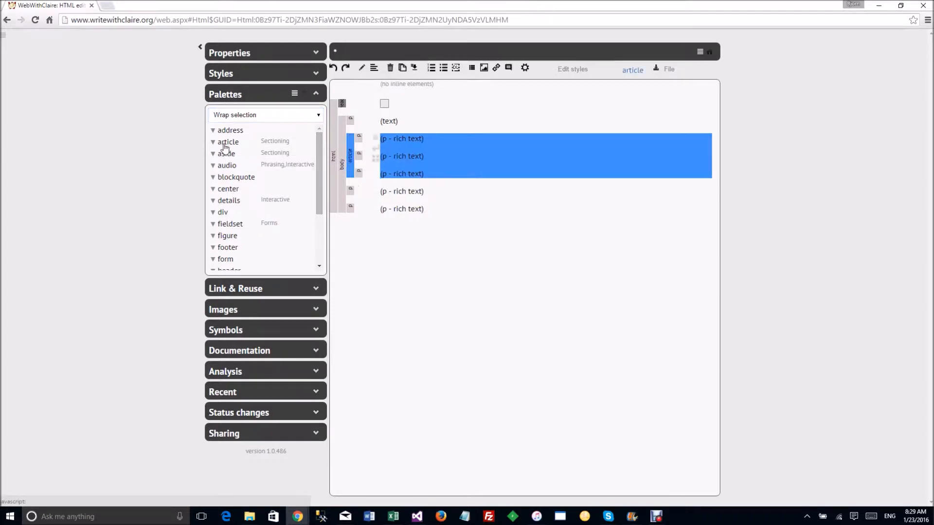
# Step: Read the documentation for the article element and close it
pyautogui.click(638, 71)
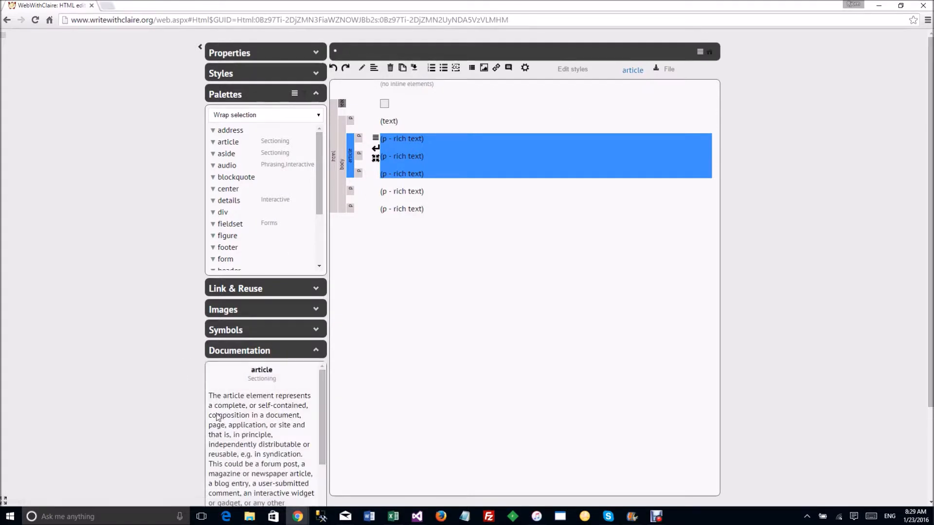
pyautogui.scroll(-3, 218, 417)
pyautogui.scroll(3, 217, 416)
pyautogui.click(240, 351)
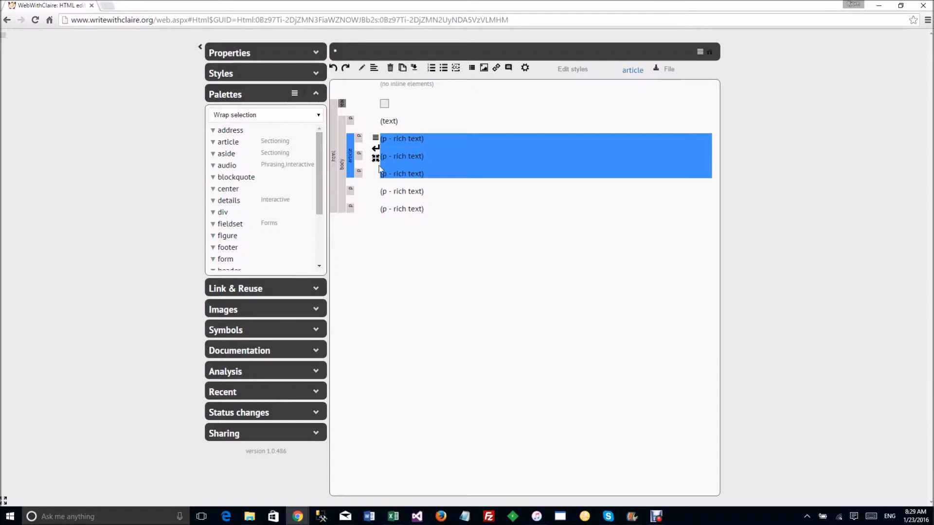
# Step: Change the tag of the first paragraph after the article to address
pyautogui.click(401, 193)
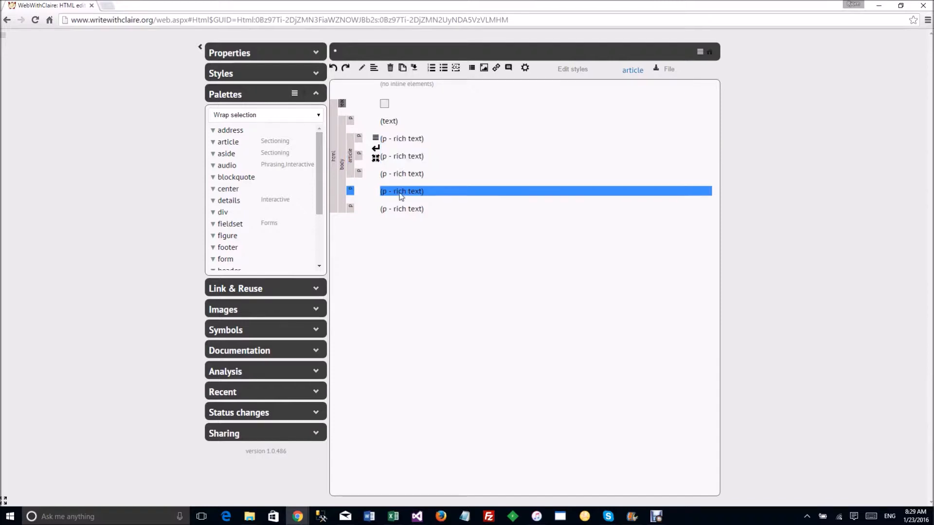
pyautogui.click(238, 117)
pyautogui.click(229, 167)
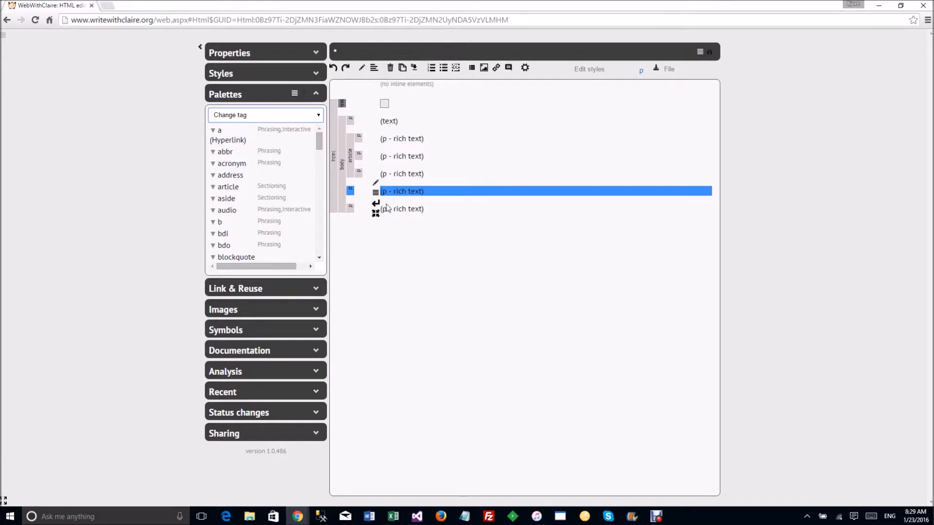
pyautogui.click(230, 176)
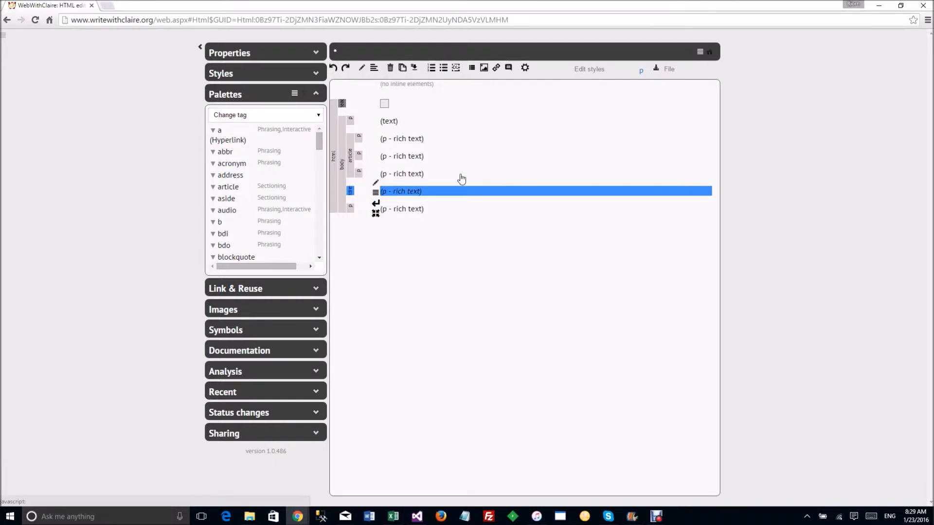
# Step: Add a paragraph after the last one, select the final two paragraphs together and list the available palettes
pyautogui.click(395, 213)
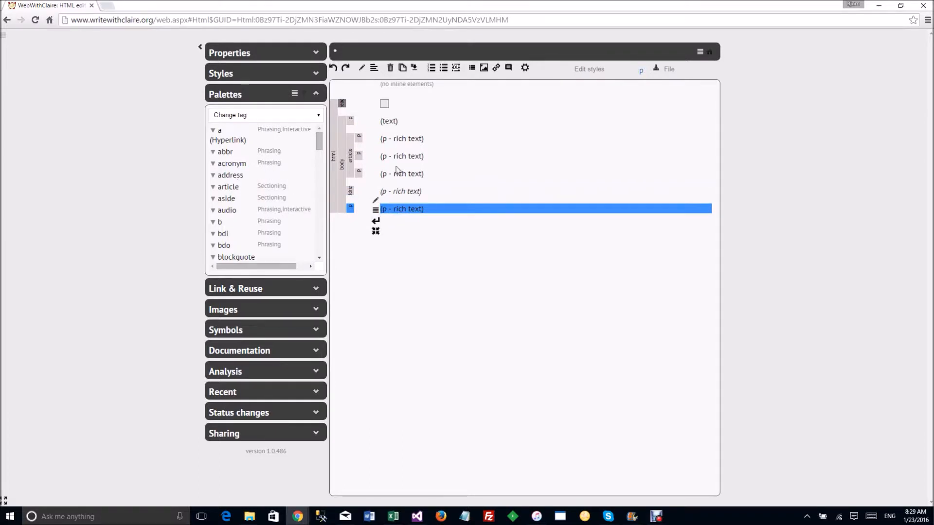
pyautogui.click(376, 221)
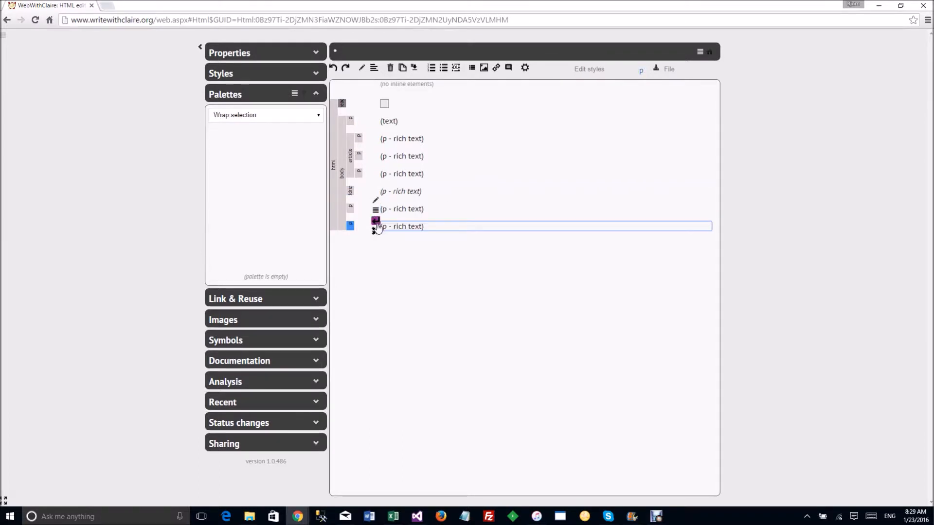
pyautogui.click(408, 210)
pyautogui.keyDown('shift'); pyautogui.click(397, 228); pyautogui.keyUp('shift')
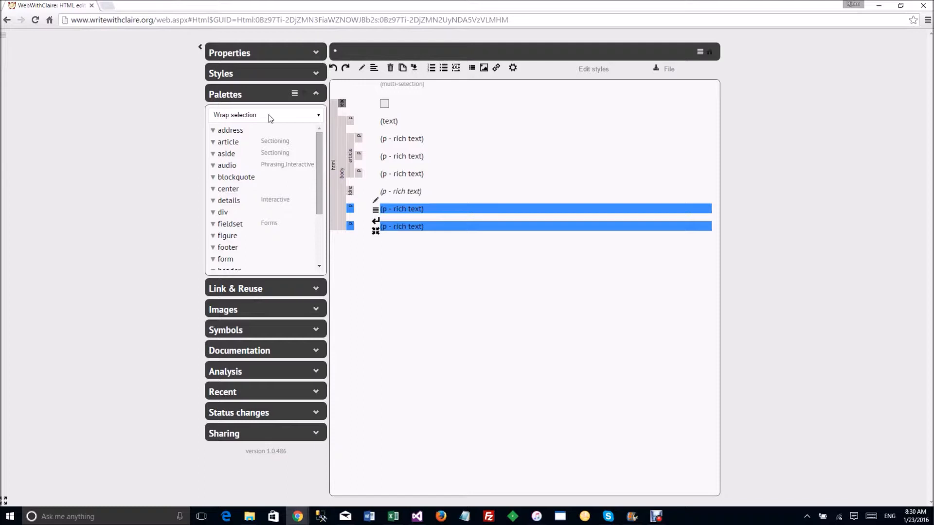
pyautogui.click(248, 115)
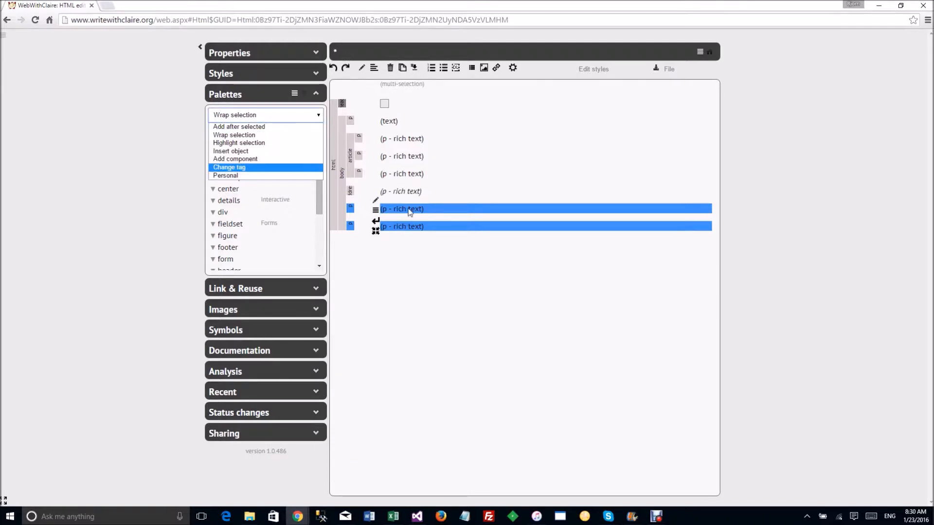
# Step: Expand the collapsed head element and add a script component to it
pyautogui.click(386, 106)
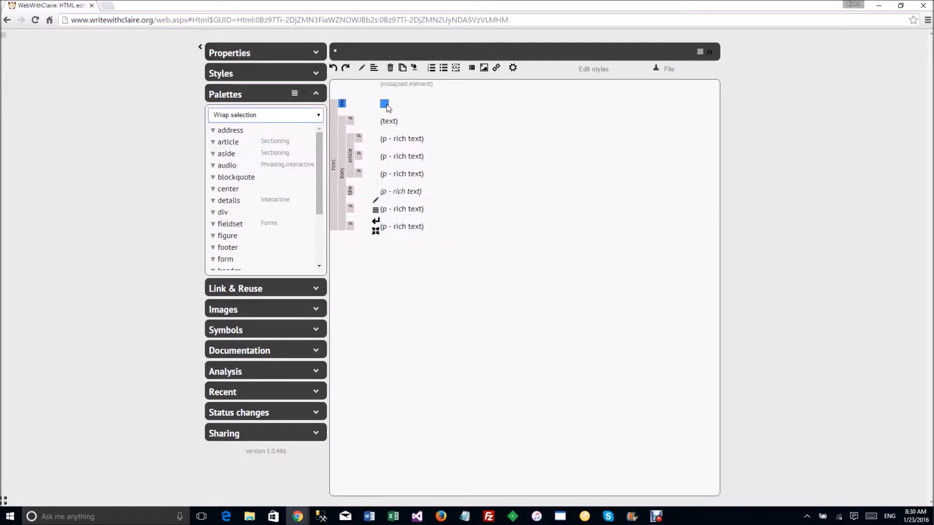
pyautogui.doubleClick(385, 104)
pyautogui.click(342, 110)
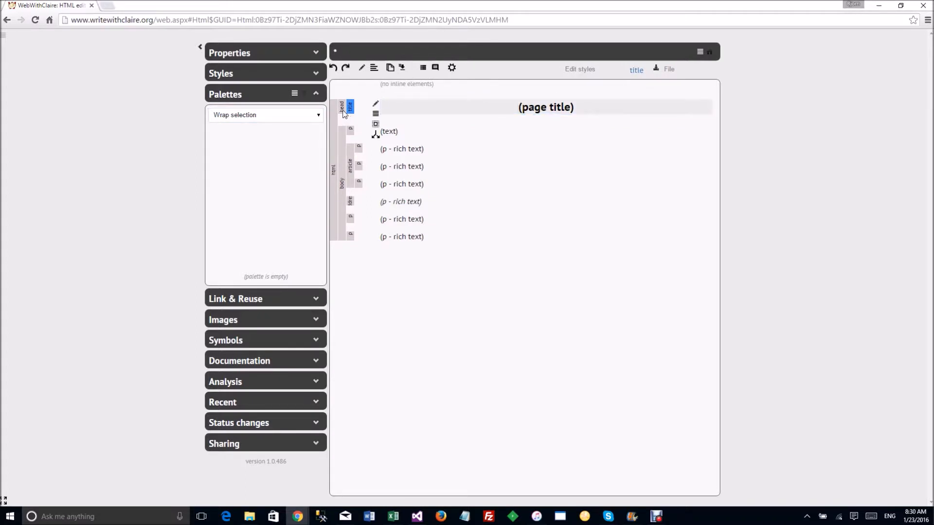
pyautogui.click(287, 117)
pyautogui.click(271, 158)
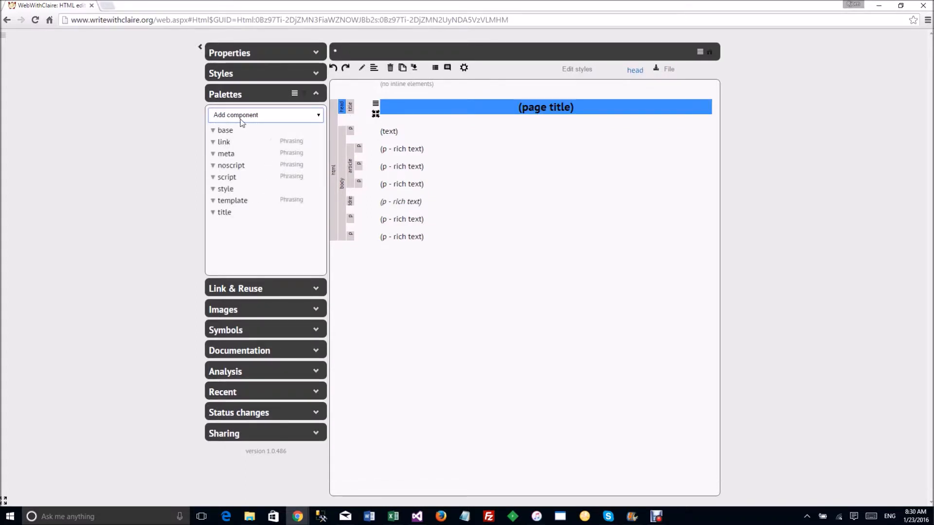
pyautogui.click(228, 177)
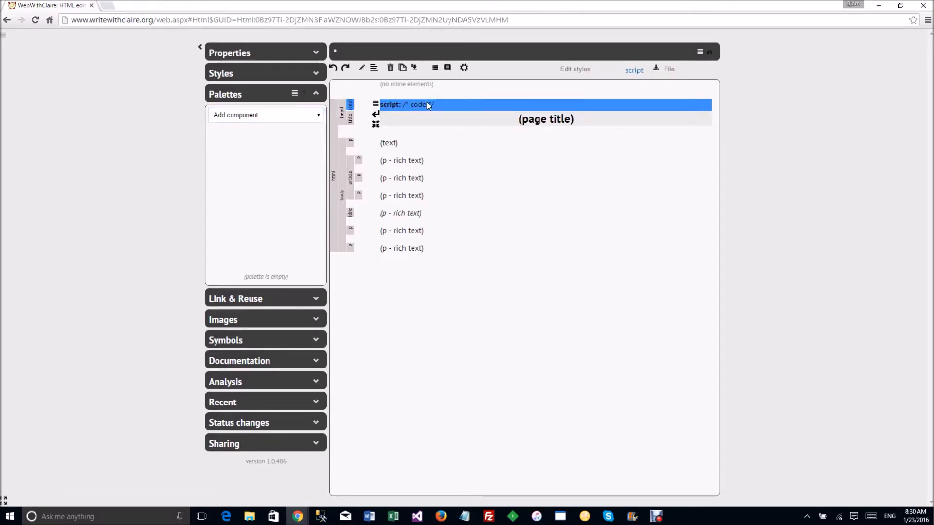
# Step: Move the script element to the bottom of the head and add a meta component to the head
pyautogui.click(414, 68)
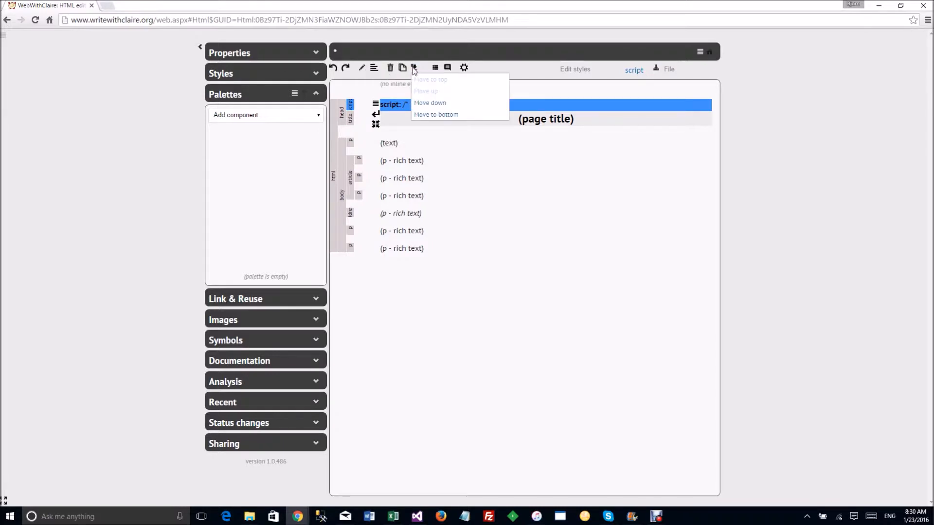
pyautogui.click(442, 115)
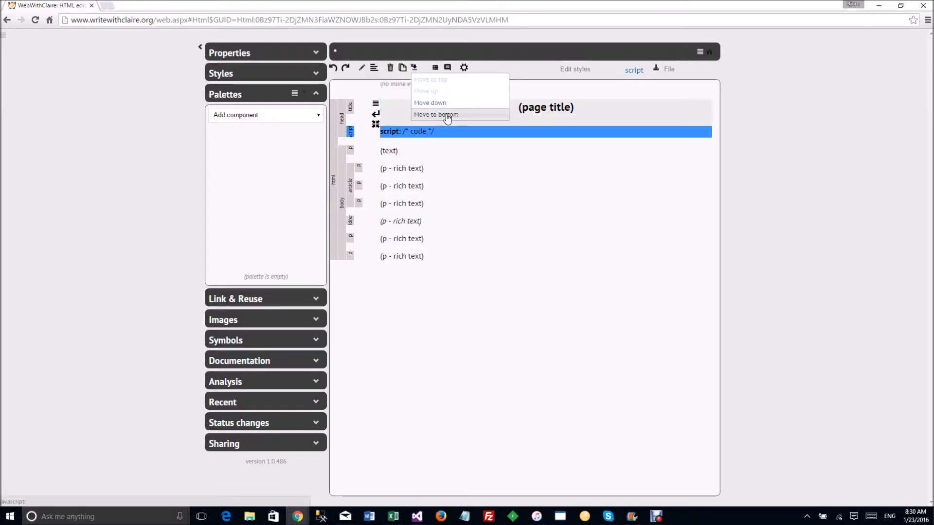
pyautogui.click(342, 121)
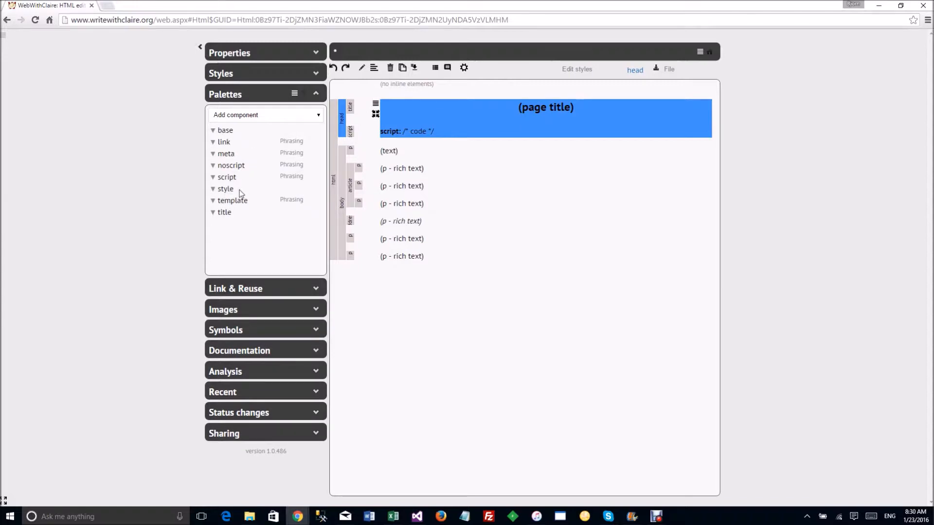
pyautogui.click(225, 153)
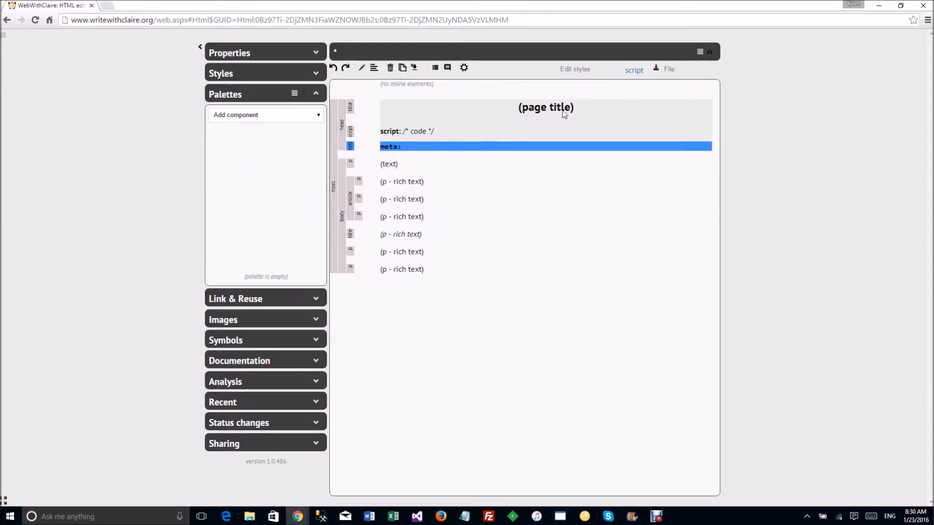
# Step: Select the meta element, hide the document's meta elements and show them again
pyautogui.click(425, 147)
pyautogui.click(463, 66)
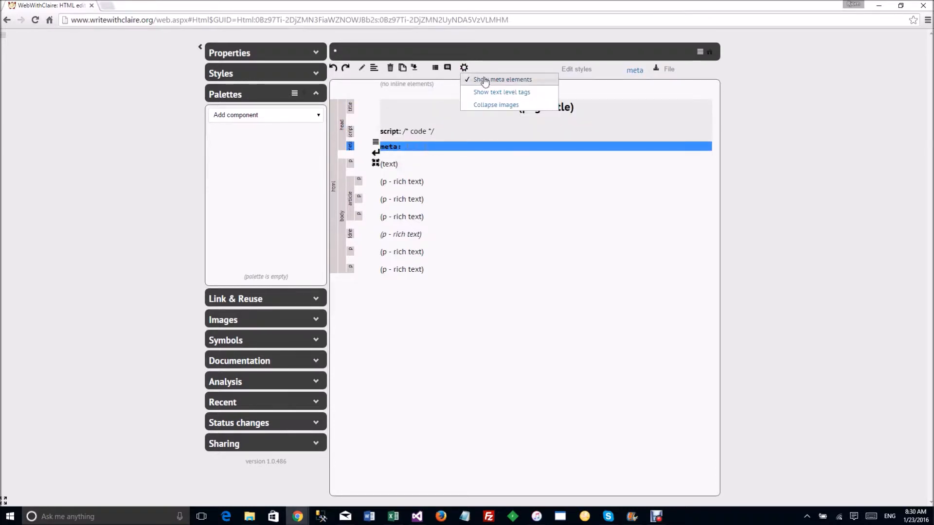
pyautogui.click(483, 81)
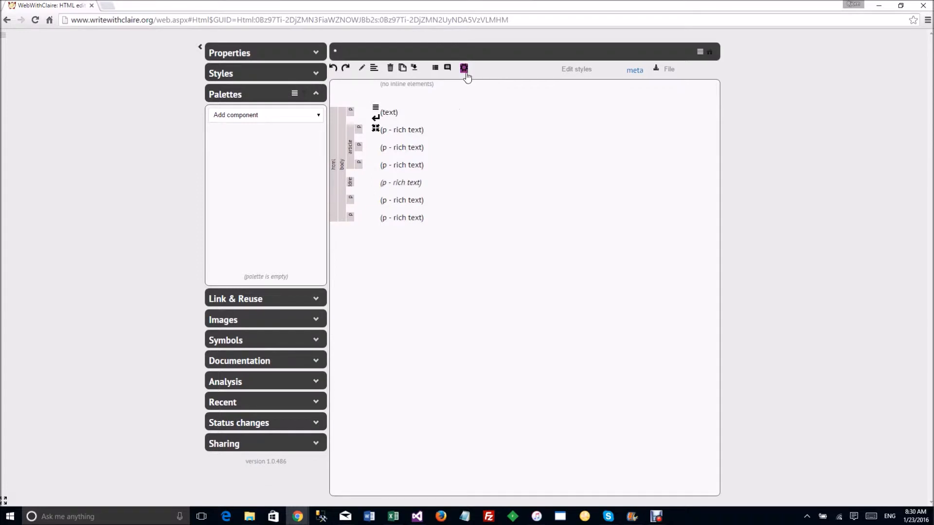
pyautogui.click(464, 68)
pyautogui.click(484, 82)
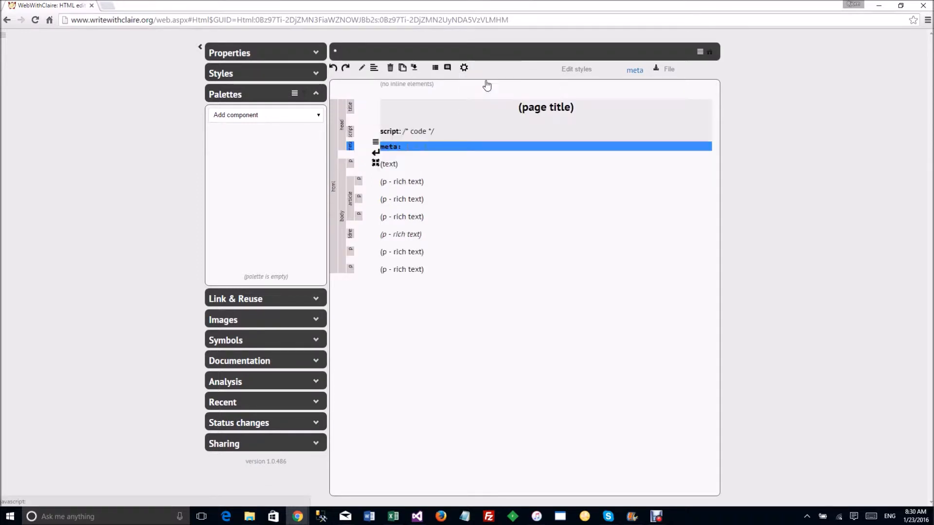
pyautogui.click(409, 184)
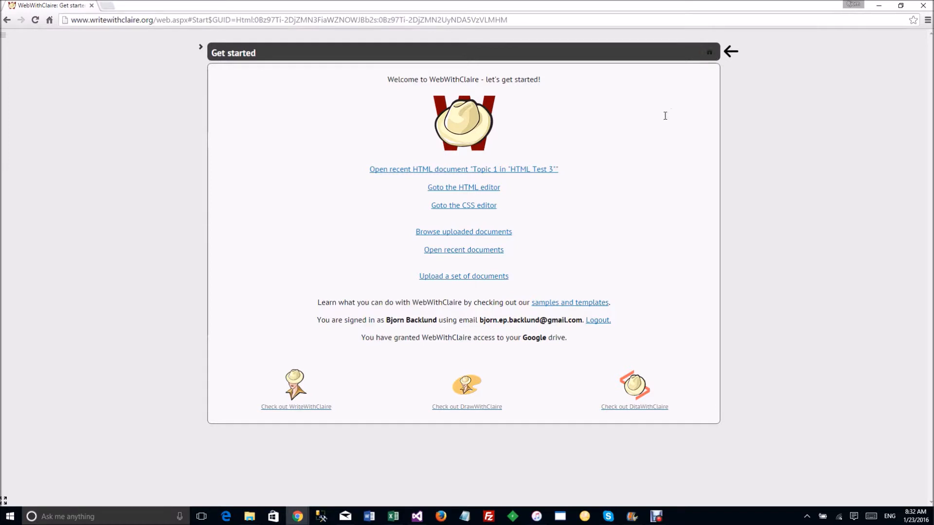
# Step: Show the sidebar on the Get started page and switch the app theme to Square
pyautogui.click(200, 48)
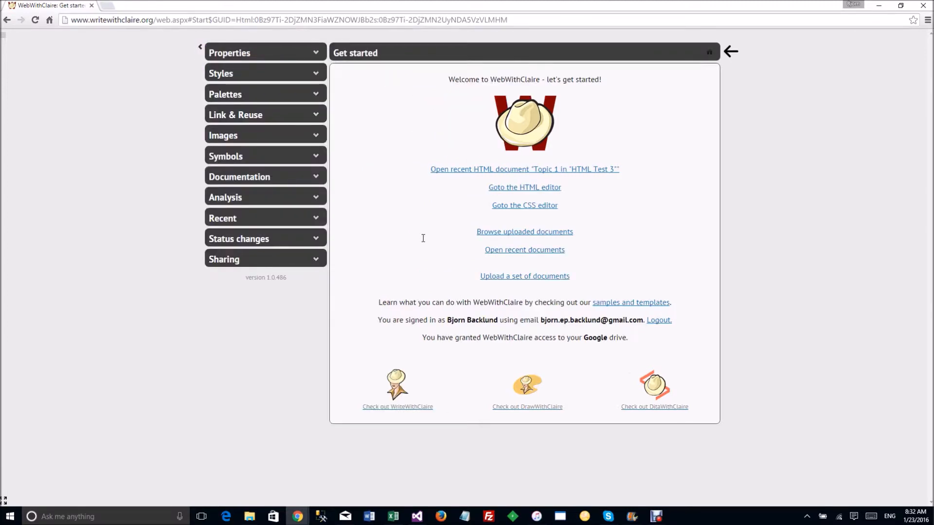
pyautogui.click(4, 36)
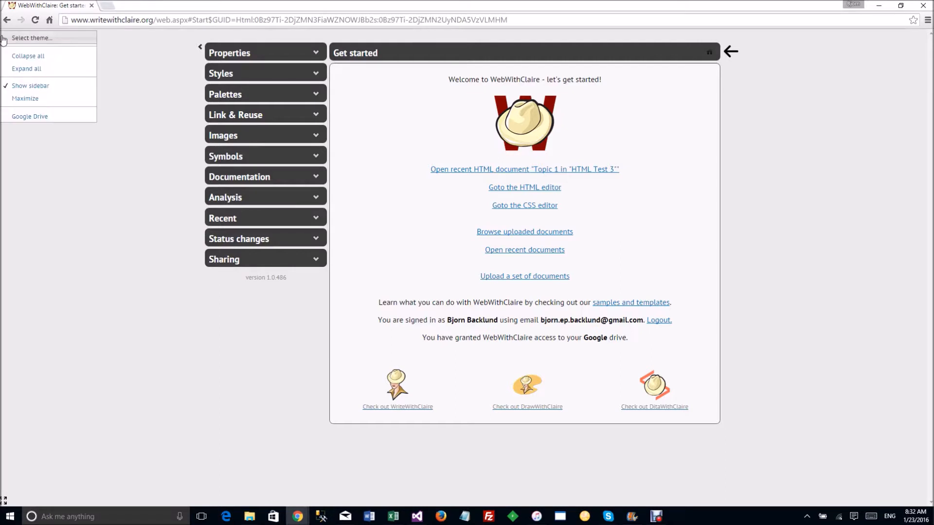
pyautogui.click(32, 37)
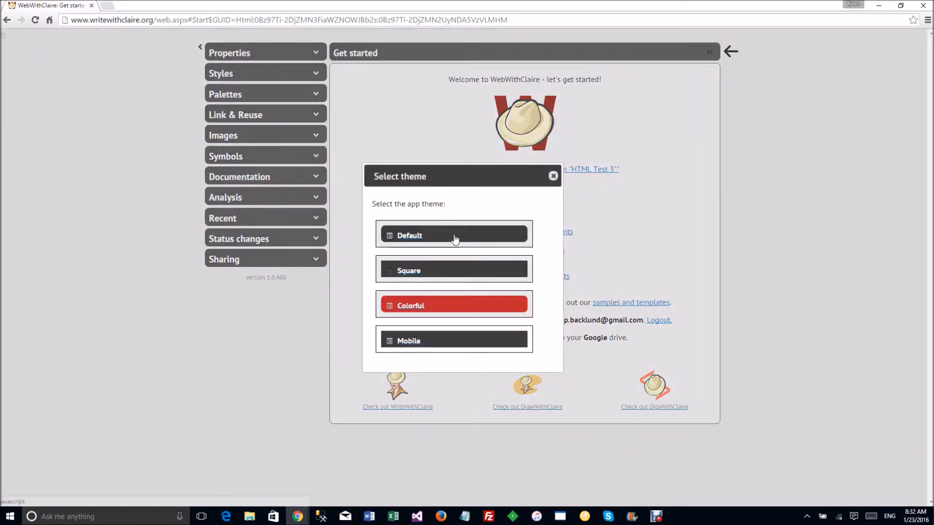
pyautogui.click(419, 273)
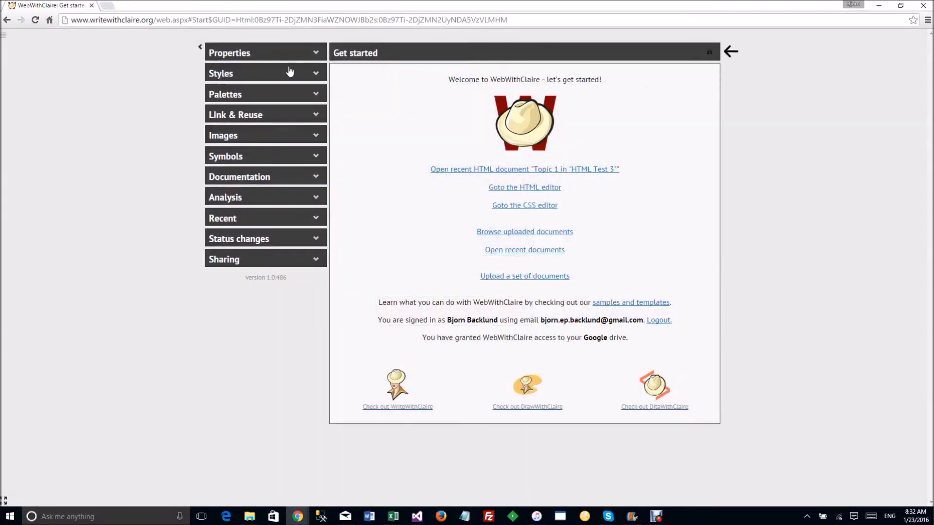
# Step: Switch the app theme to Colorful
pyautogui.moveTo(5, 34)
pyautogui.click(43, 42)
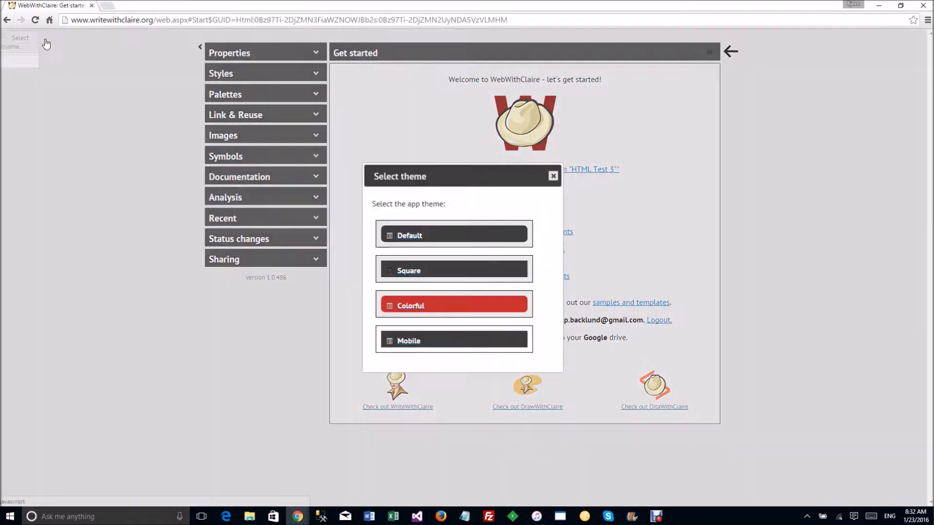
pyautogui.click(424, 305)
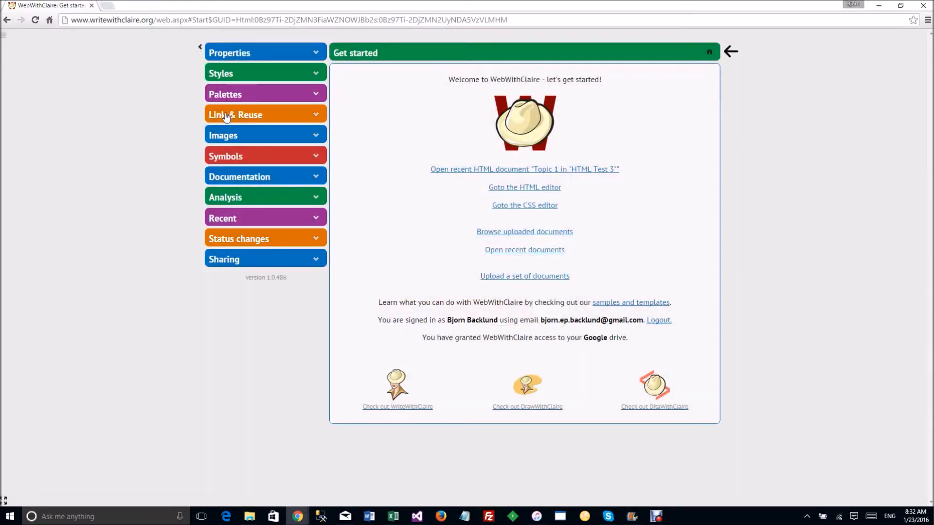
# Step: Expand the Palettes, Analysis and Properties sections of the sidebar and collapse all sections again
pyautogui.click(299, 97)
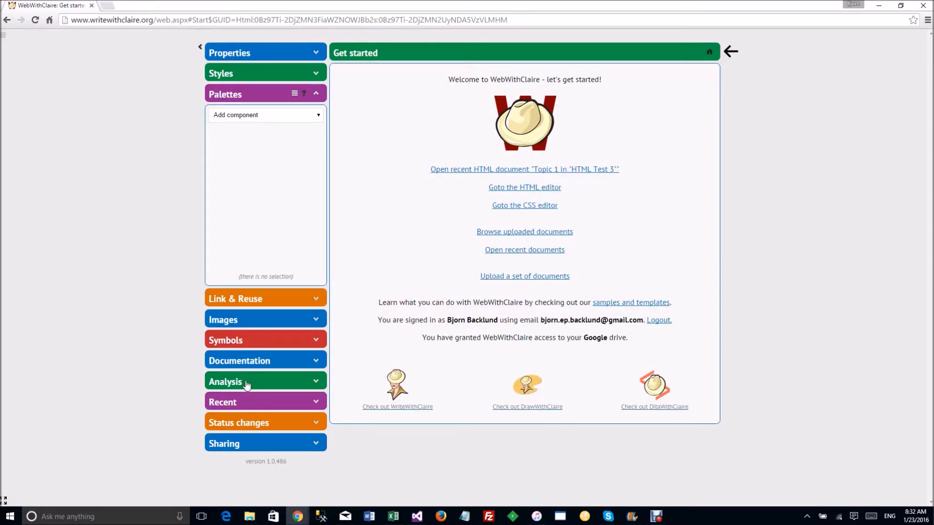
pyautogui.click(246, 382)
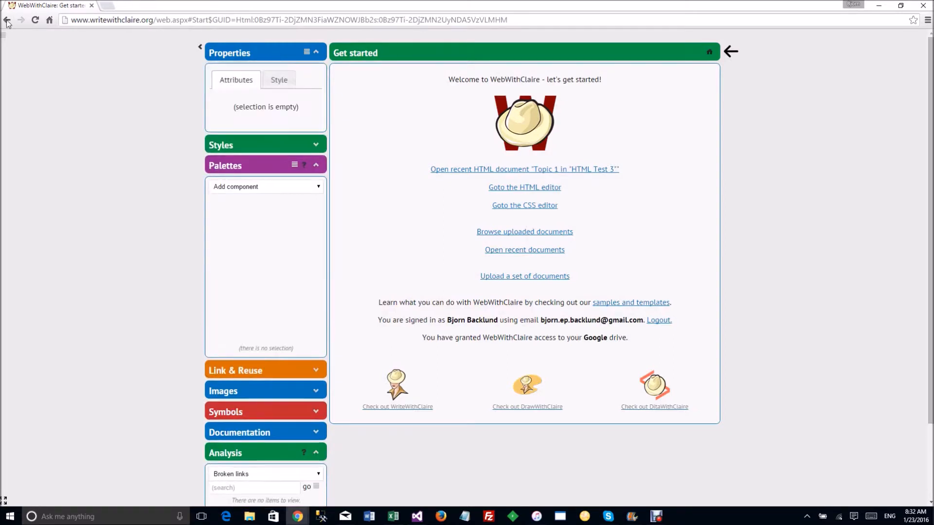
pyautogui.click(3, 35)
pyautogui.click(28, 57)
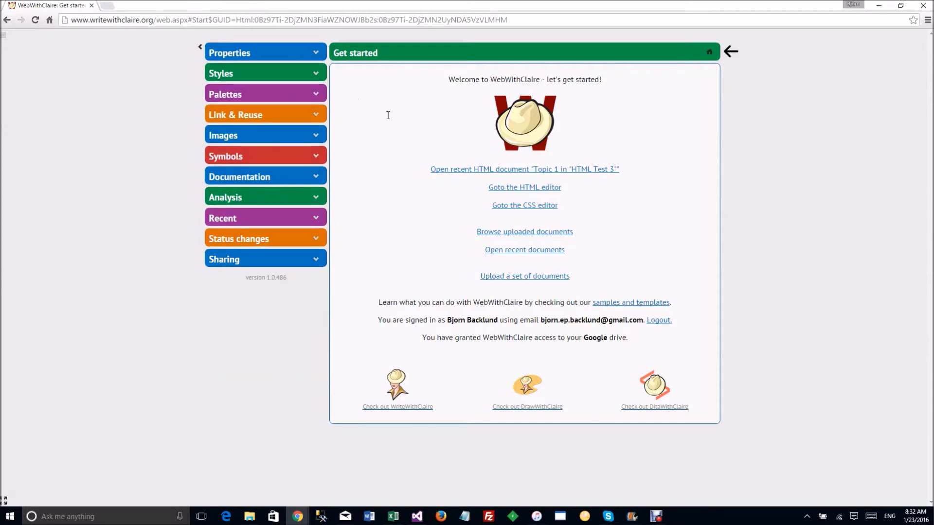
# Step: Set the app theme back to Default, and maximize the workspace and return it to normal size
pyautogui.click(4, 35)
pyautogui.click(26, 39)
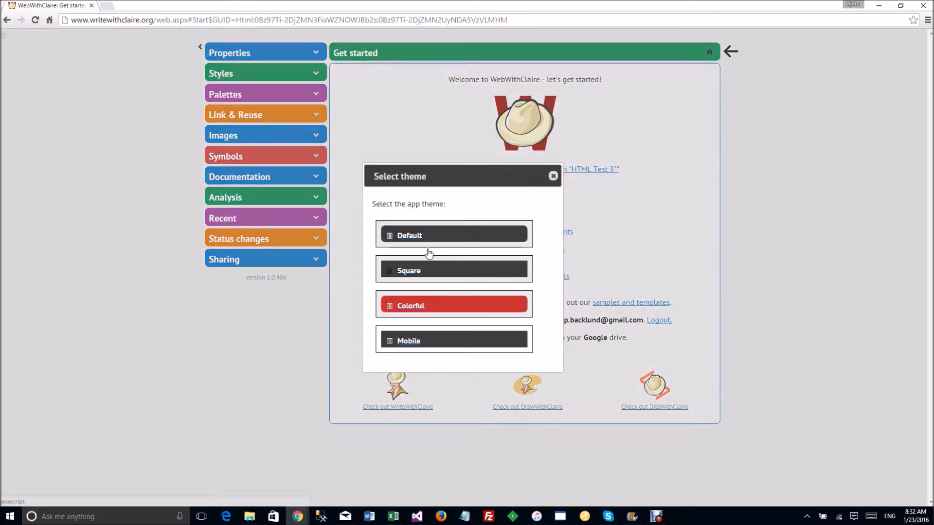
pyautogui.click(416, 238)
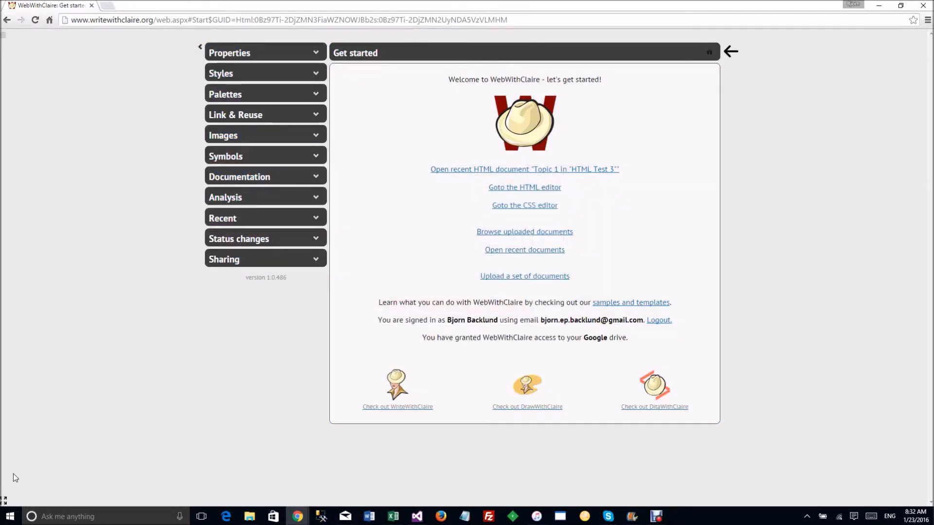
pyautogui.click(4, 501)
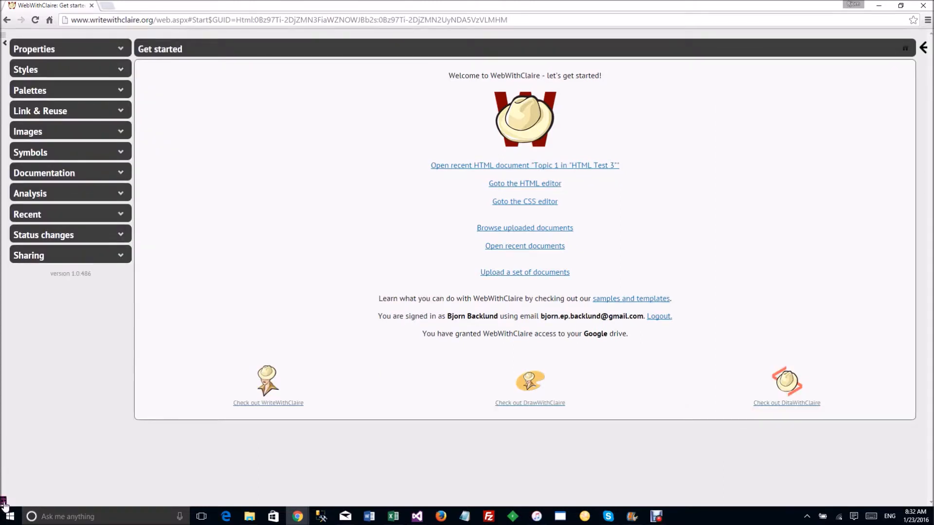
pyautogui.click(3, 502)
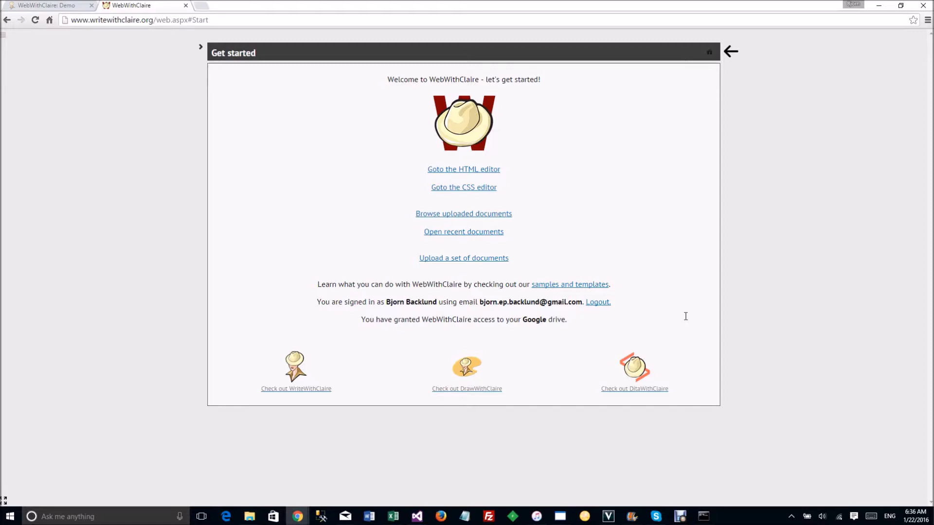
# Step: Go to the HTML editor, place the cursor at the end of the paragraph below the Doc1 title and show the sidebar
pyautogui.click(476, 174)
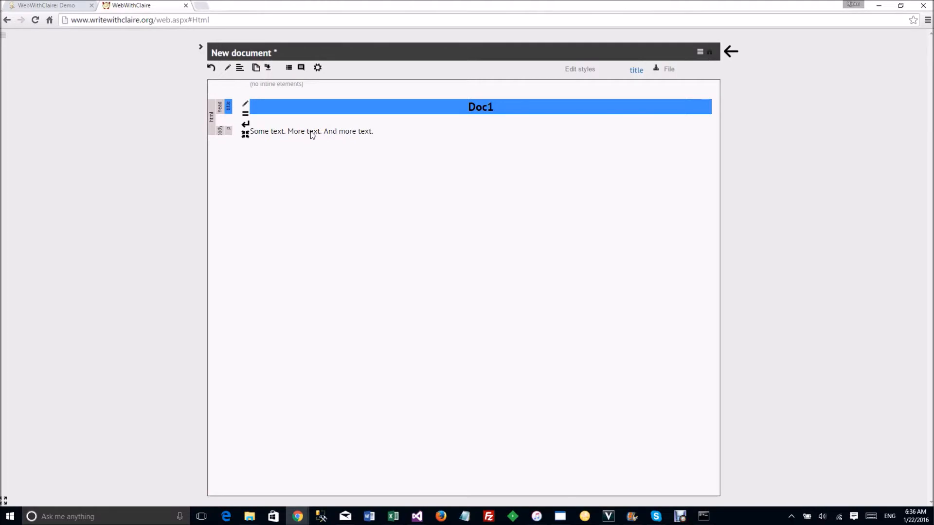
pyautogui.click(312, 132)
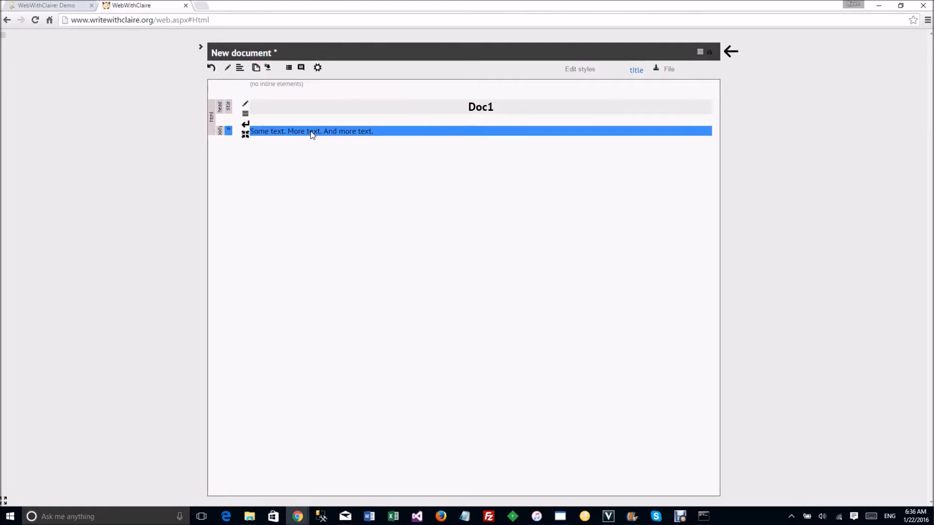
pyautogui.click(365, 135)
pyautogui.click(200, 49)
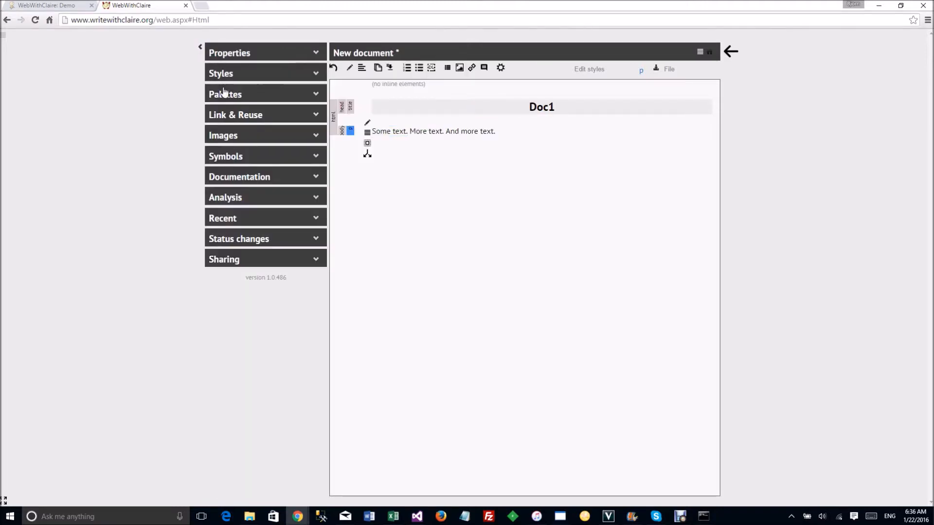
# Step: Expand the Symbols section and list the Pictographs category
pyautogui.click(232, 159)
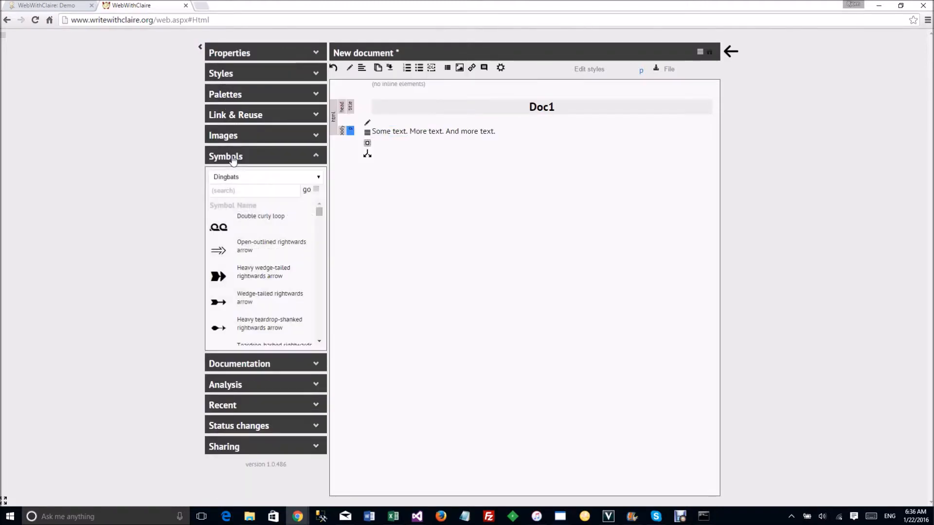
pyautogui.click(316, 178)
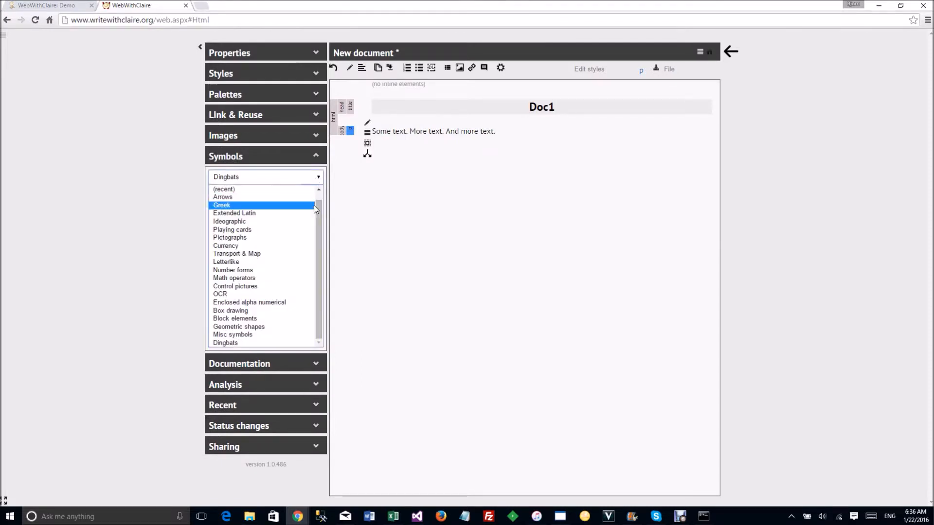
pyautogui.click(257, 237)
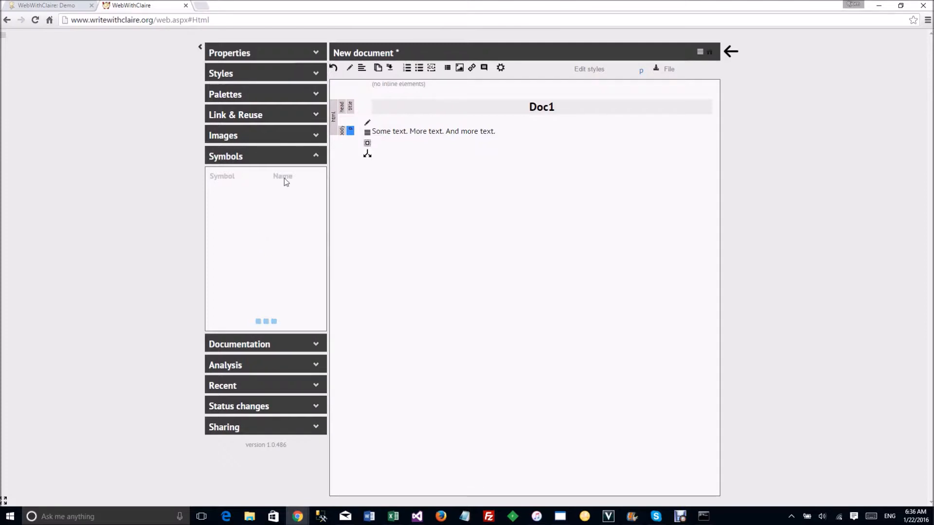
pyautogui.moveTo(320, 210)
pyautogui.mouseDown()
pyautogui.moveTo(324, 227)
pyautogui.moveTo(321, 201)
pyautogui.mouseUp()
# Step: Insert the eight of clubs from the Playing cards symbols at the end of the paragraph
pyautogui.click(319, 179)
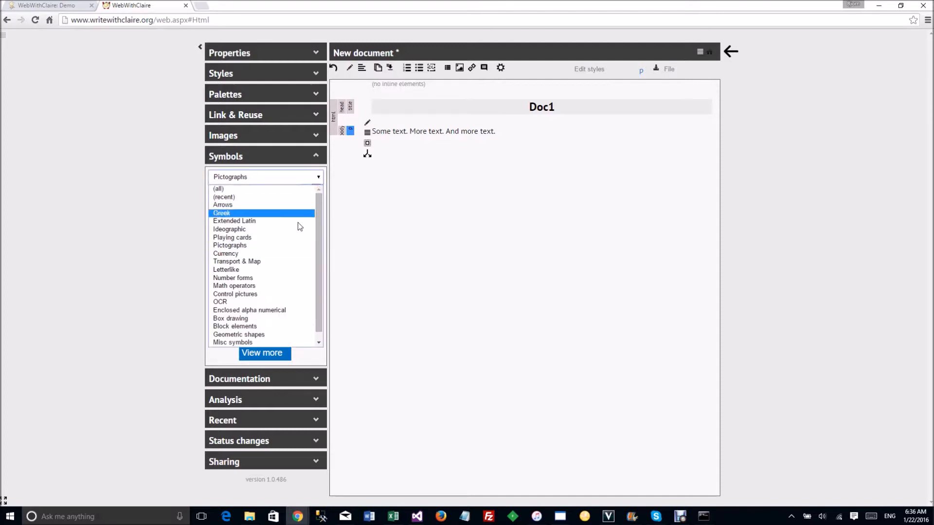
pyautogui.click(277, 238)
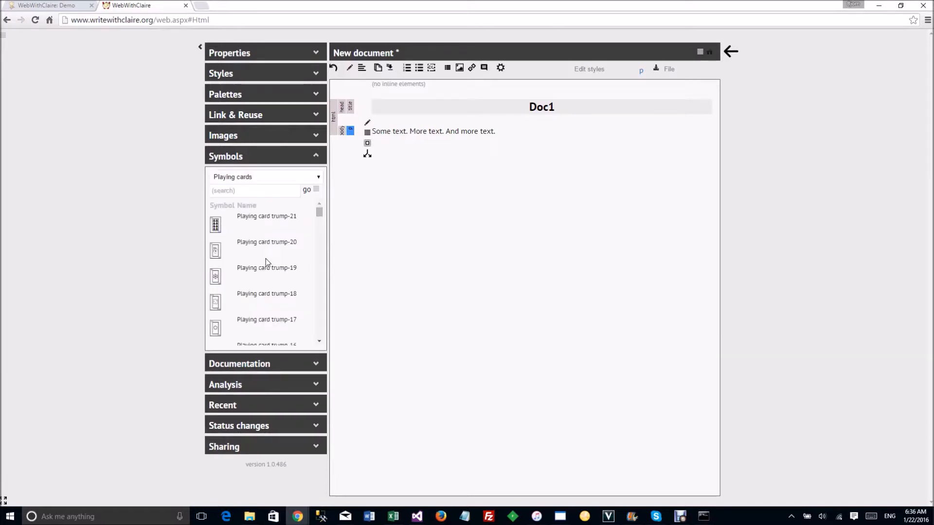
pyautogui.moveTo(322, 212); pyautogui.dragTo(320, 255)
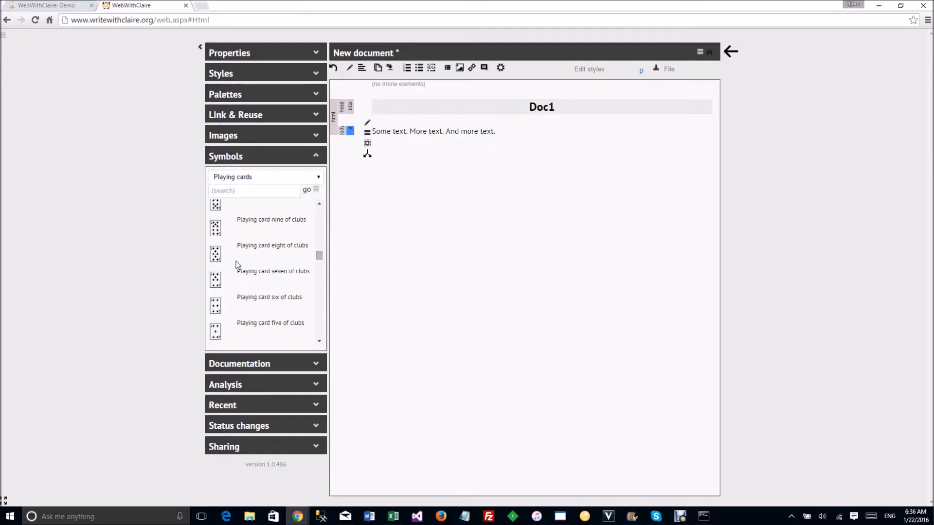
pyautogui.click(215, 254)
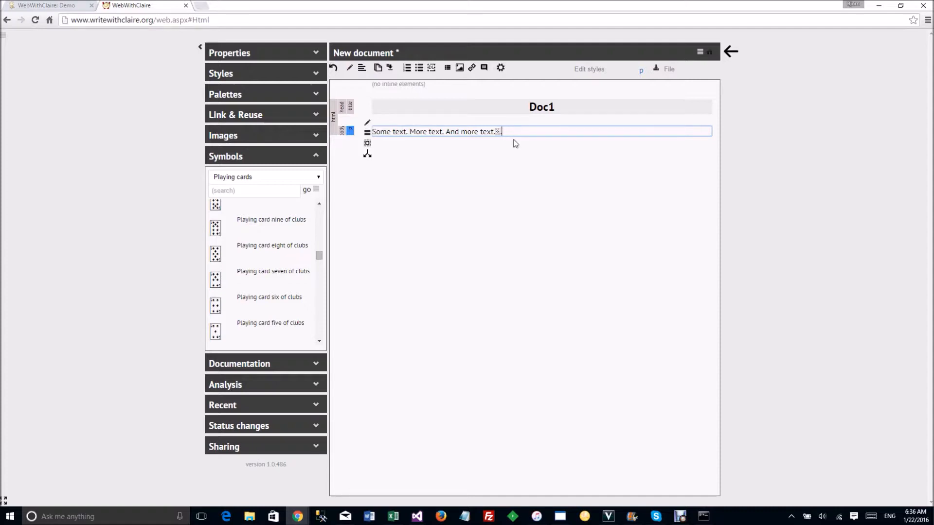
# Step: Insert the Won sign from the recent symbols at the end of the paragraph
pyautogui.click(264, 176)
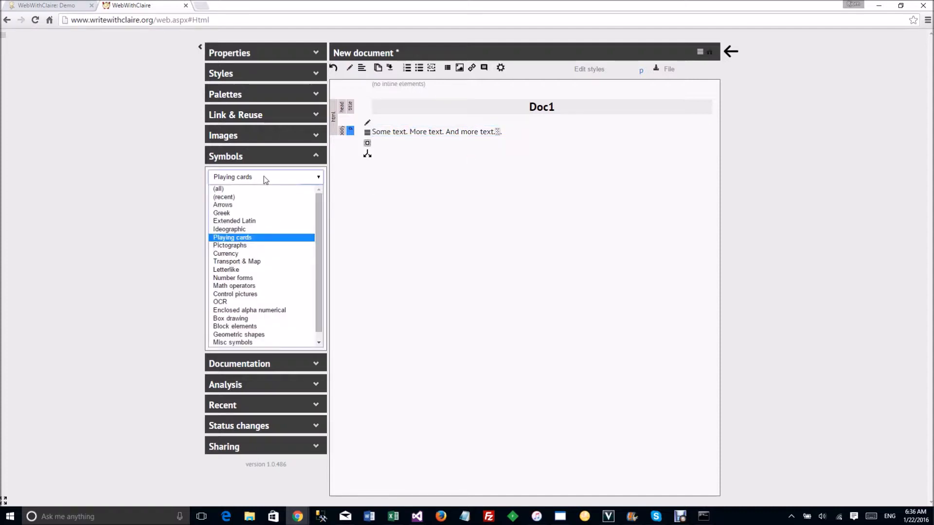
pyautogui.click(234, 197)
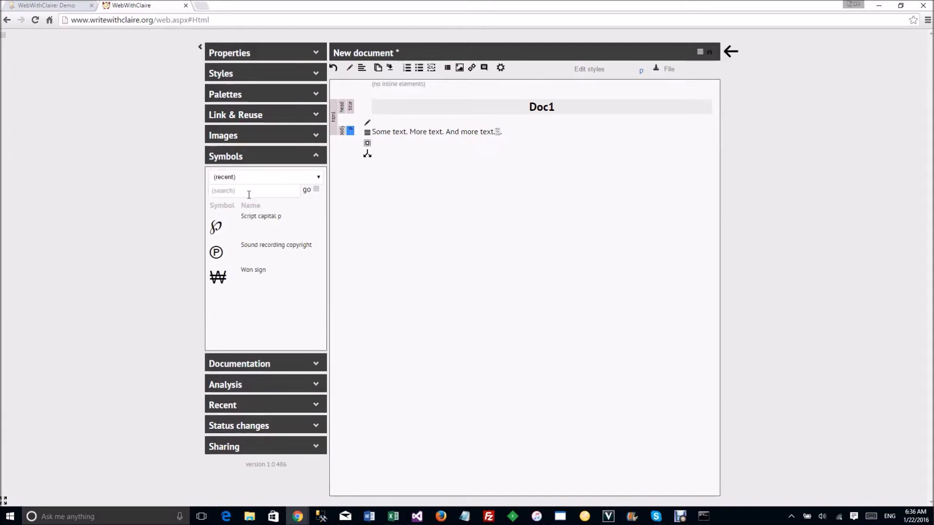
pyautogui.click(504, 133)
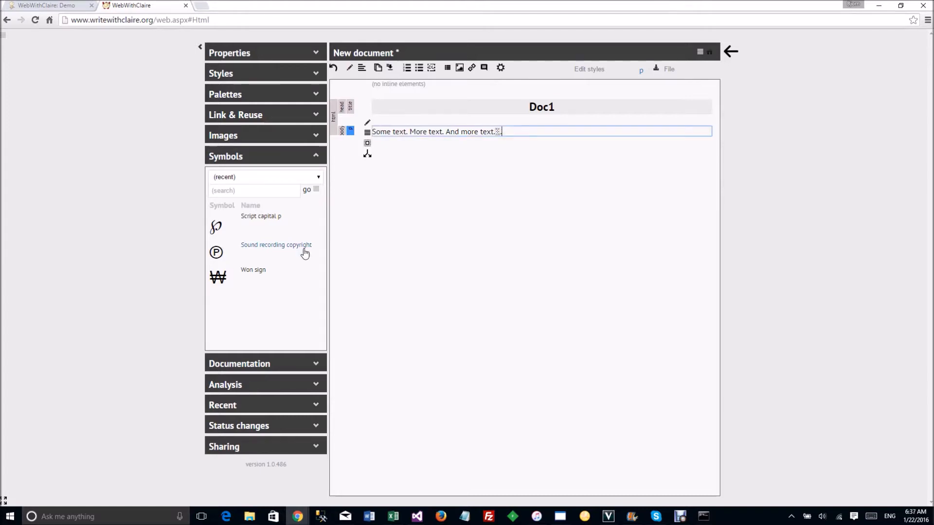
pyautogui.click(253, 270)
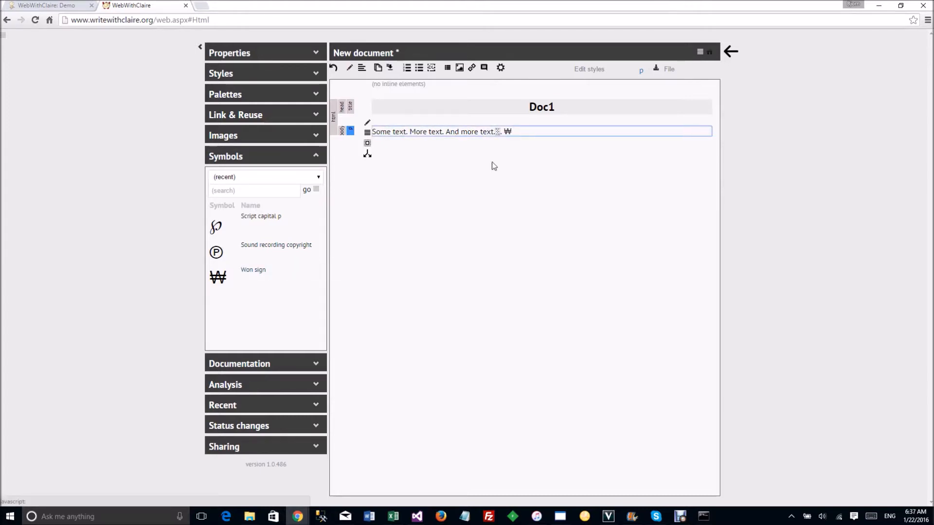
pyautogui.click(259, 161)
pyautogui.click(260, 162)
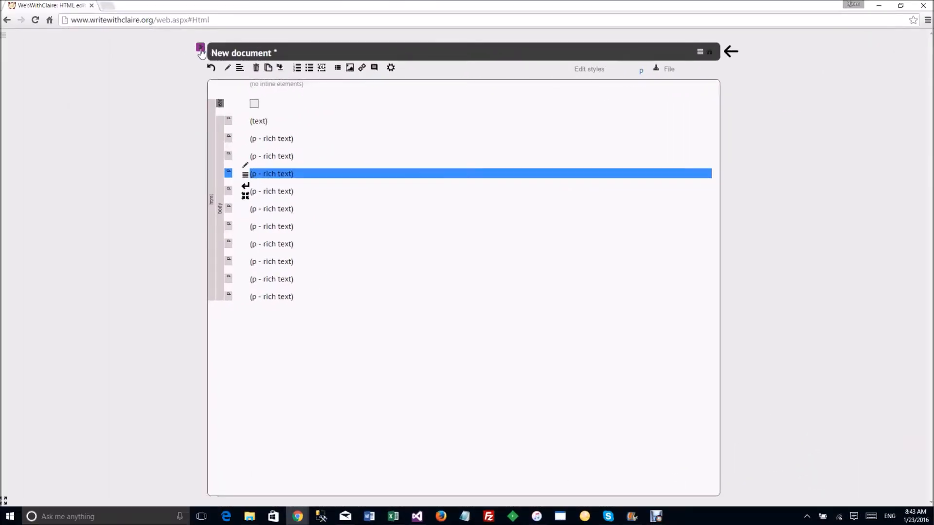
# Step: Show the sidebar, expand the Styles section and apply the h1 style to the selected paragraph
pyautogui.click(200, 50)
pyautogui.click(227, 77)
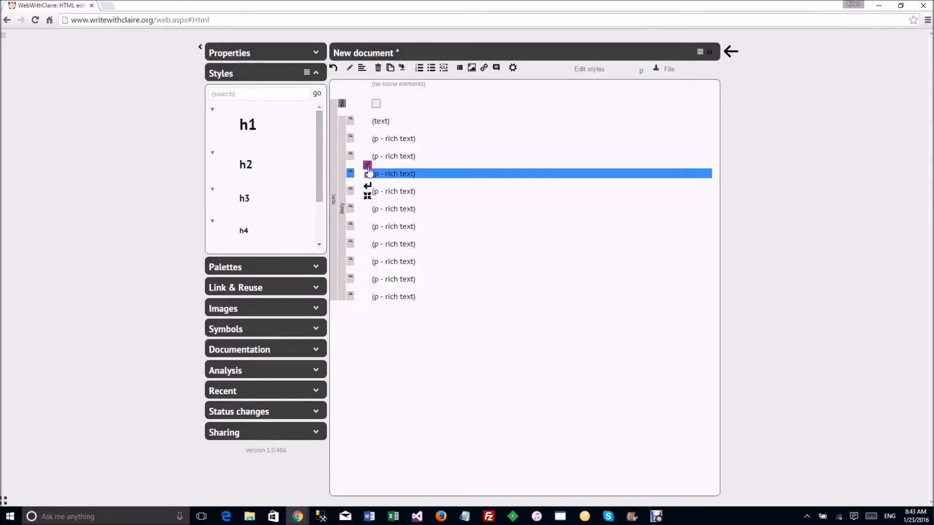
pyautogui.moveTo(320, 158)
pyautogui.mouseDown()
pyautogui.moveTo(319, 188)
pyautogui.moveTo(320, 145)
pyautogui.mouseUp()
pyautogui.click(249, 125)
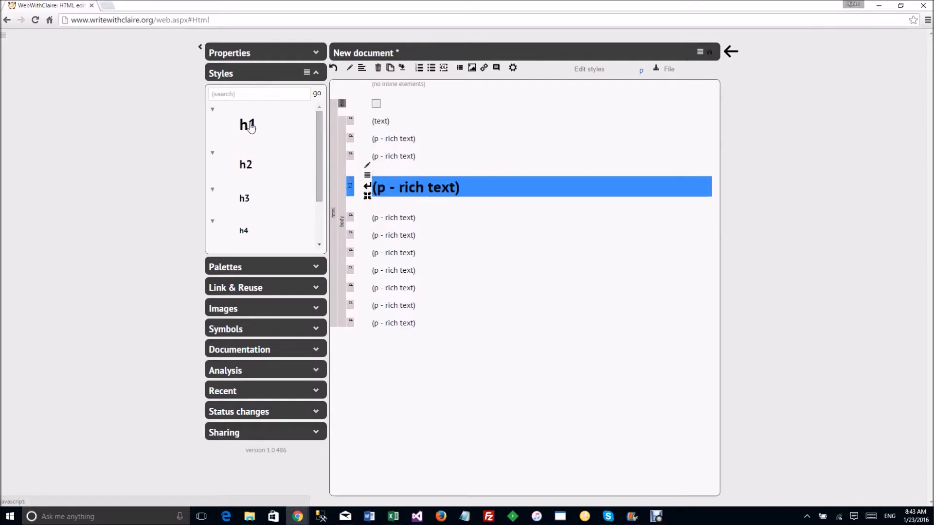
# Step: Apply the h2 style to the fourth paragraph below the h1 heading, and select the h1 heading
pyautogui.click(350, 272)
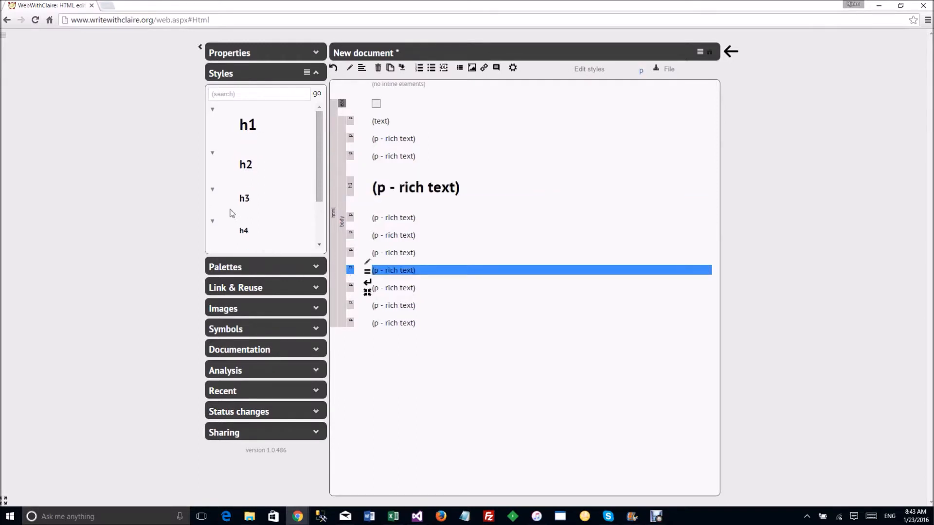
pyautogui.click(246, 165)
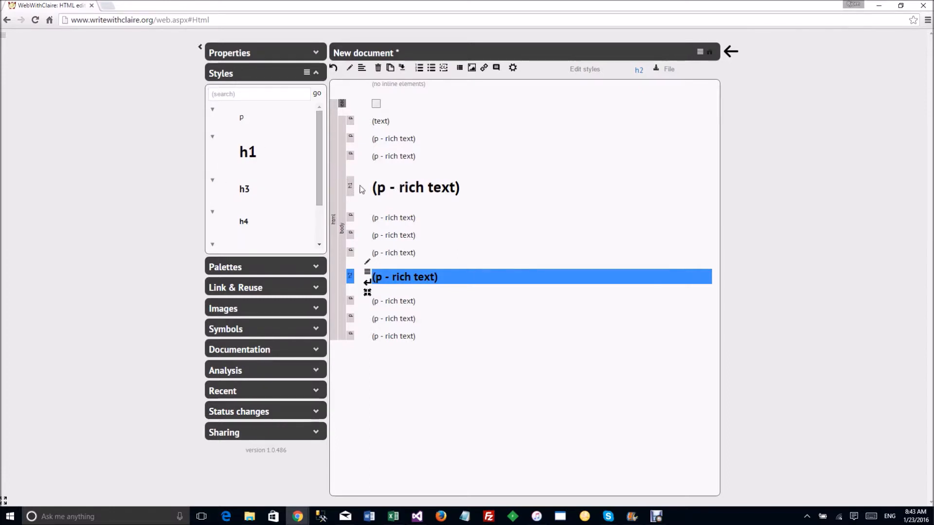
pyautogui.click(352, 157)
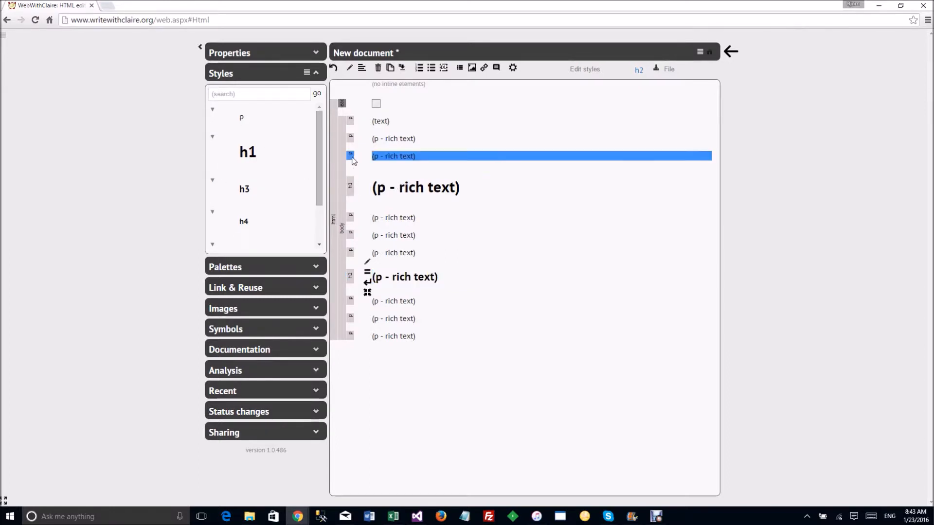
pyautogui.click(351, 193)
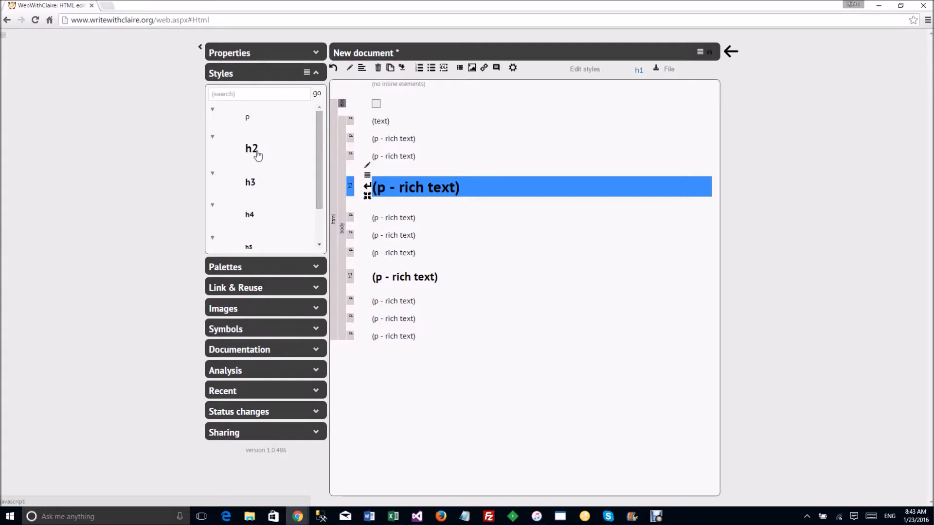
# Step: Open the document's style editor and create a new rule with the selector p.custom1
pyautogui.click(589, 69)
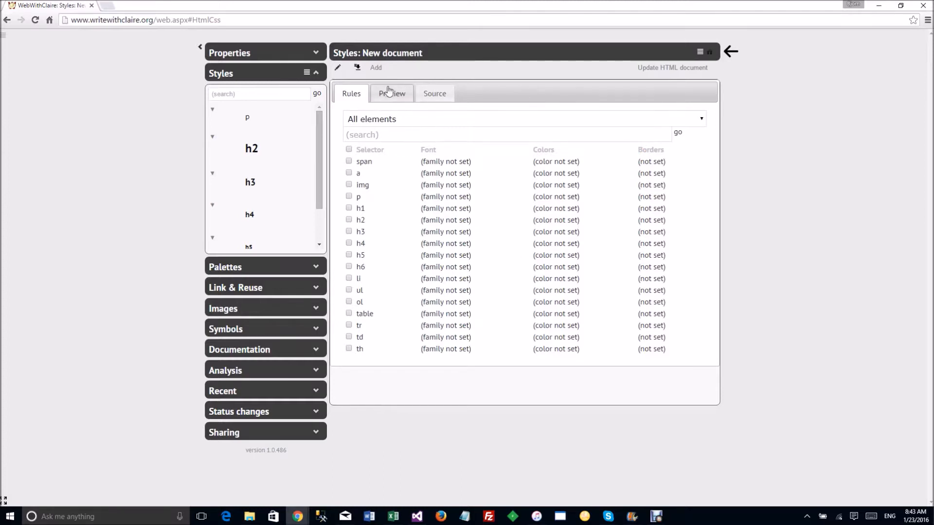
pyautogui.click(376, 68)
pyautogui.click(388, 79)
pyautogui.write('p.custom1')
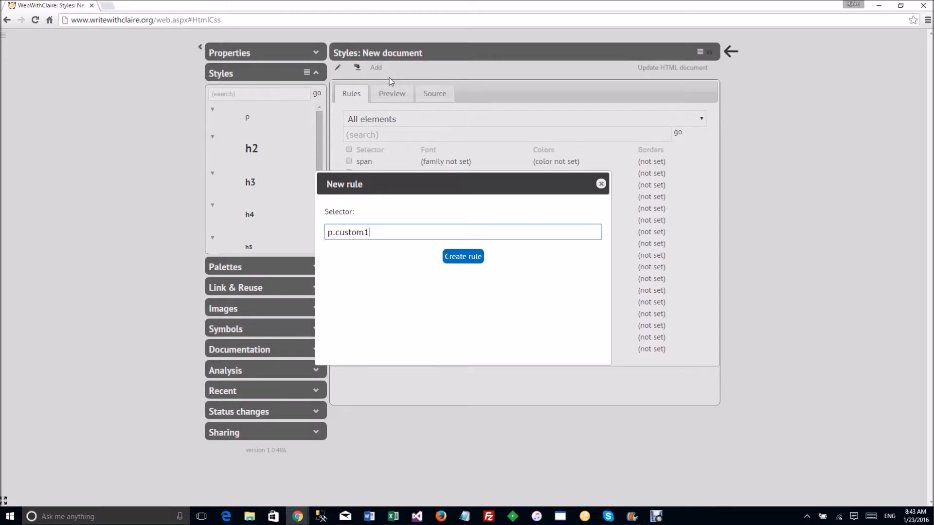
pyautogui.click(463, 257)
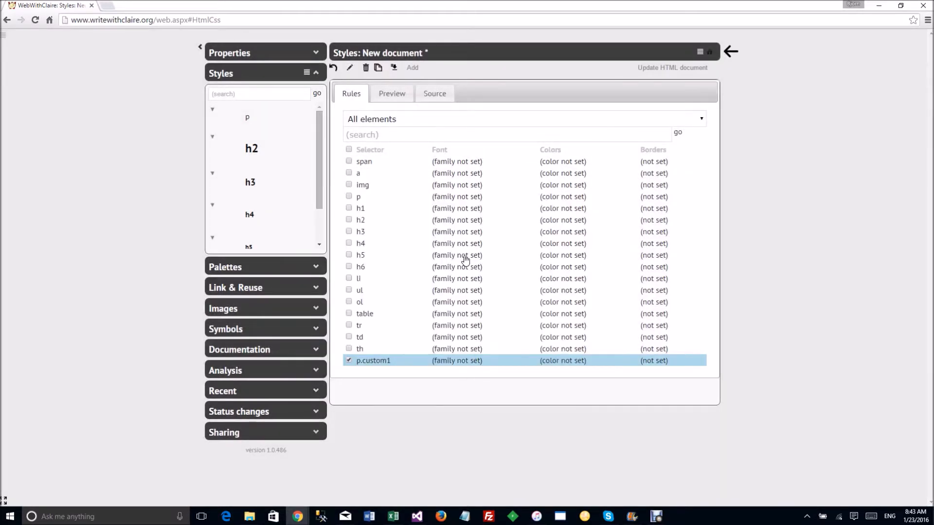
# Step: Set the p.custom1 rule's font-weight to bold and its color to #548dd4
pyautogui.click(385, 365)
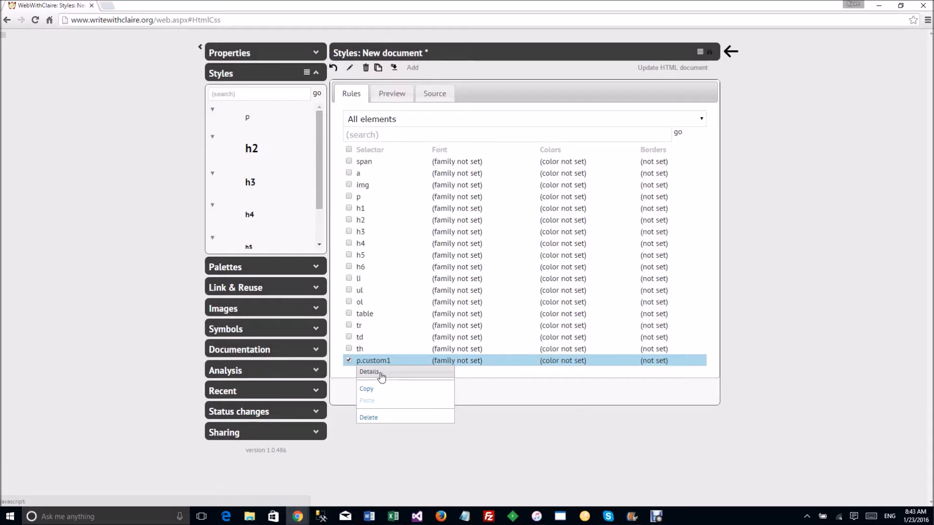
pyautogui.click(381, 377)
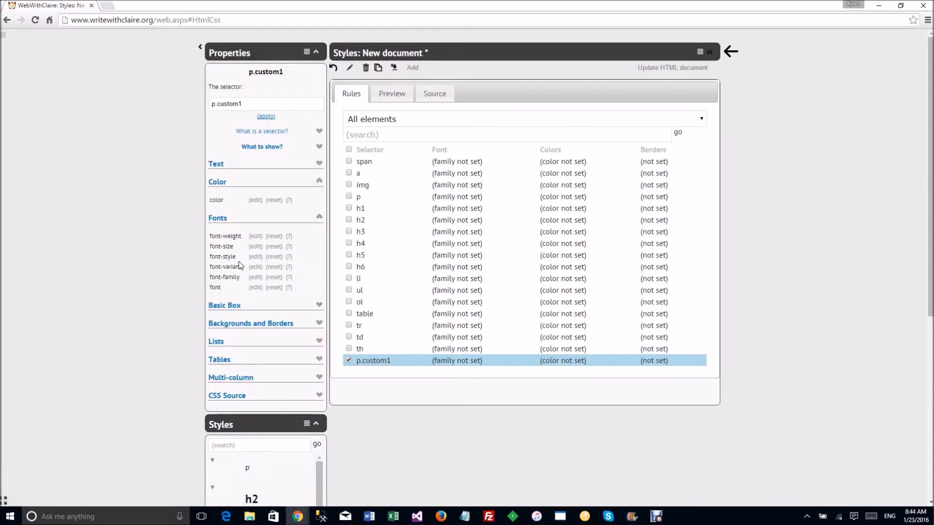
pyautogui.click(255, 237)
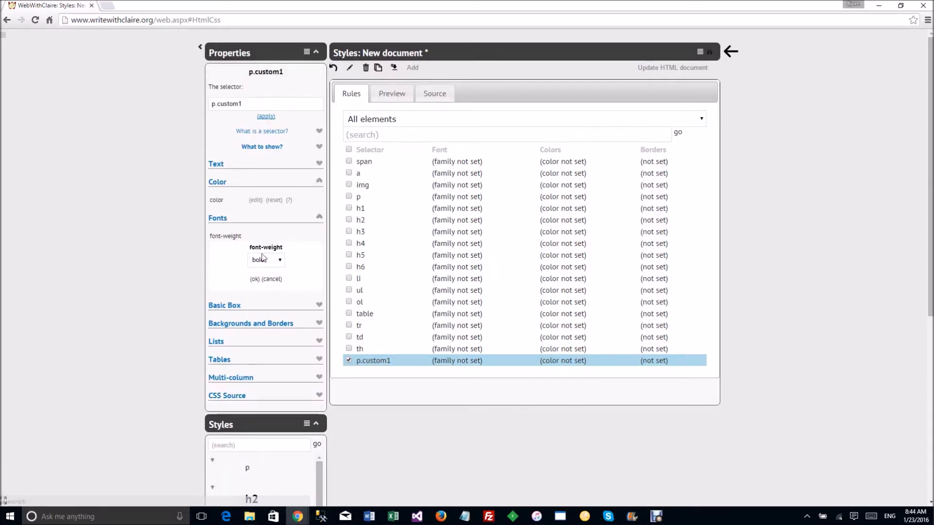
pyautogui.click(254, 279)
pyautogui.click(256, 219)
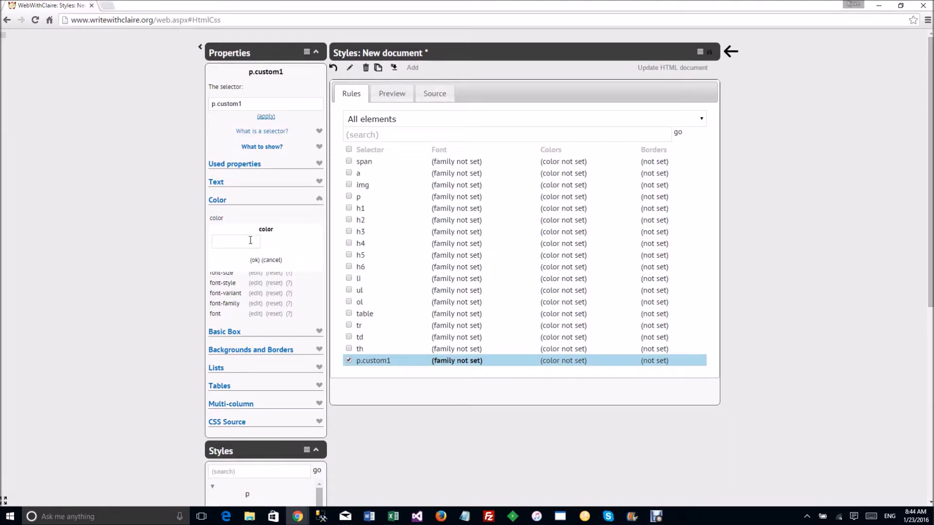
pyautogui.click(250, 240)
pyautogui.click(246, 297)
pyautogui.click(254, 260)
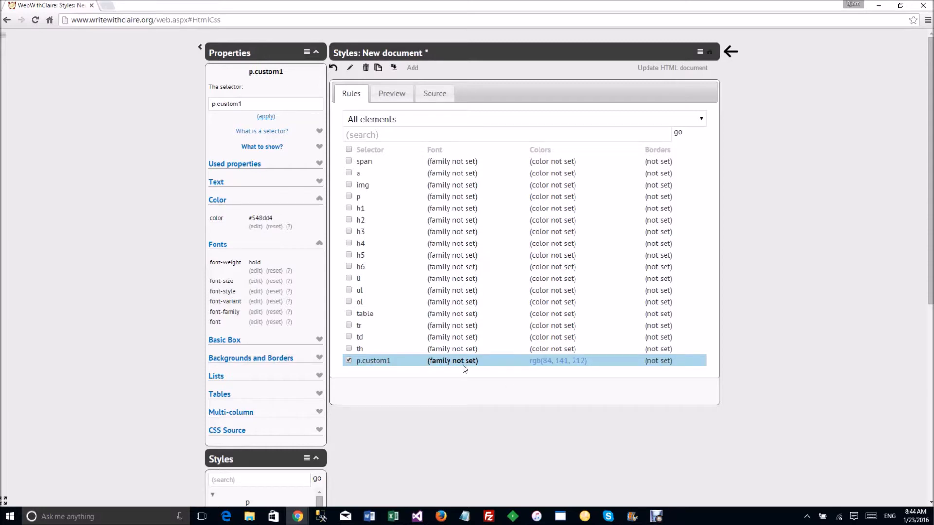
# Step: Preview the stylesheet and examine how the p.custom1 sample paragraph and the other elements look
pyautogui.click(392, 93)
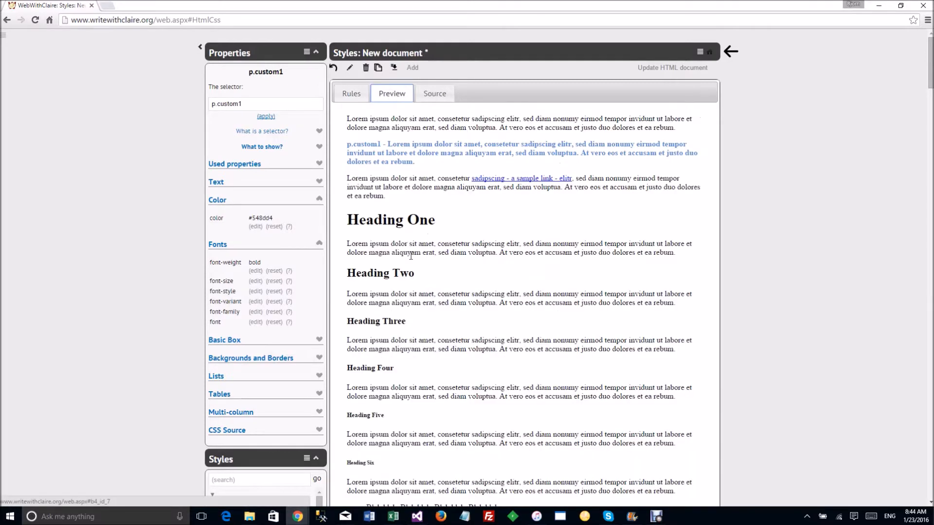
pyautogui.scroll(-7, 518, 271)
pyautogui.scroll(6, 520, 271)
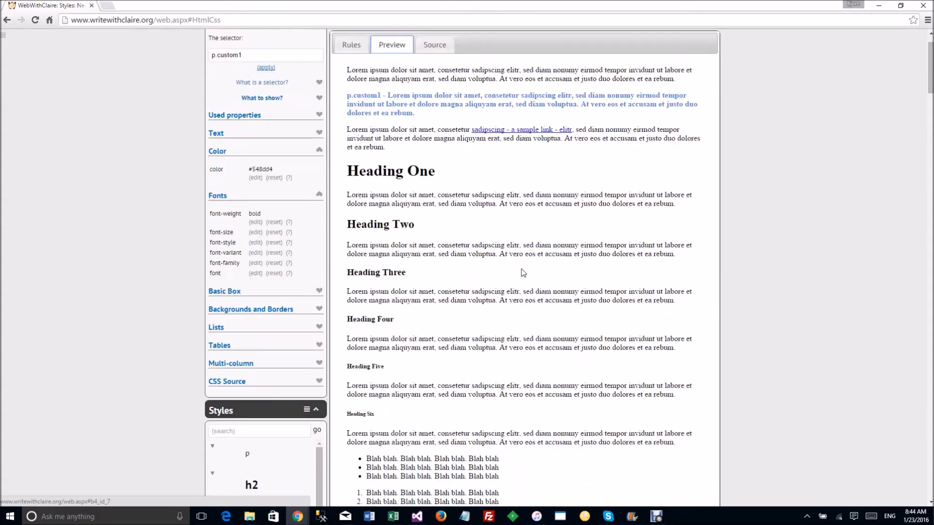
pyautogui.scroll(1, 523, 272)
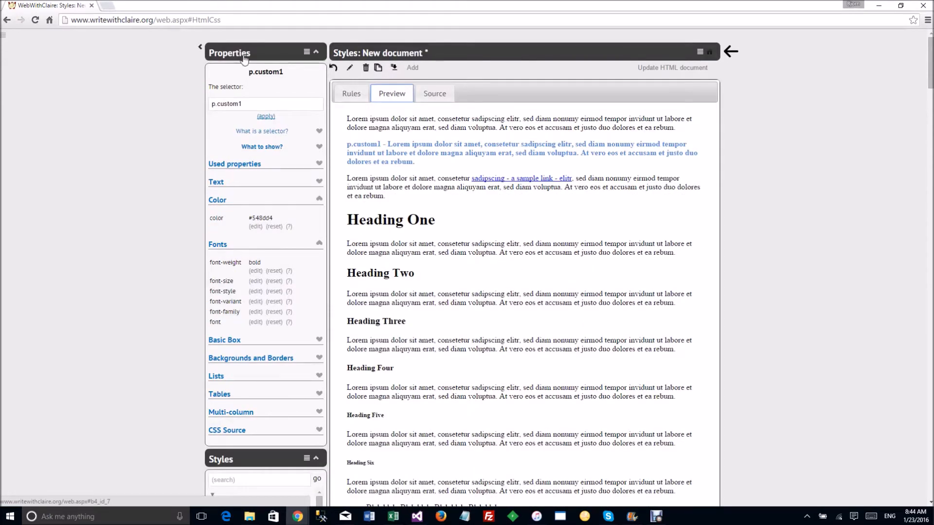
pyautogui.click(366, 153)
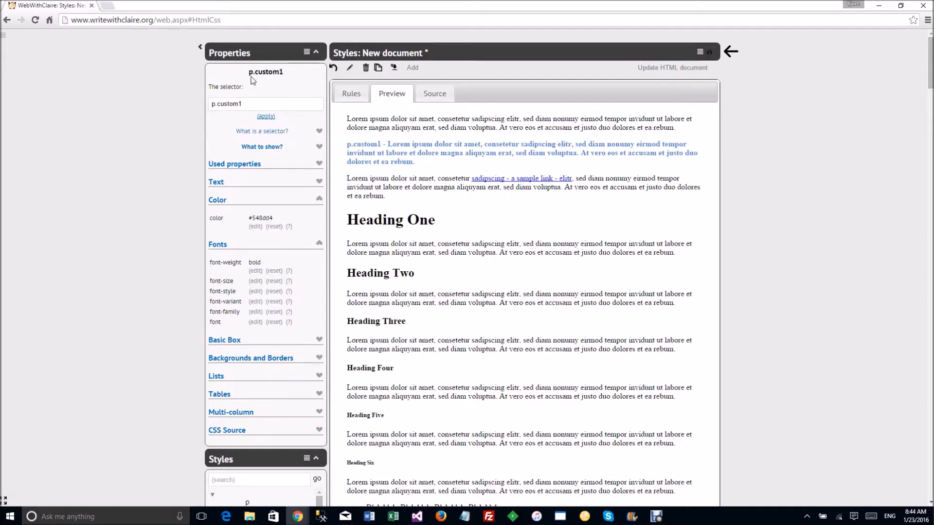
# Step: Open the details of the h1 rule and set its text-align to center
pyautogui.click(351, 94)
pyautogui.rightClick(358, 213)
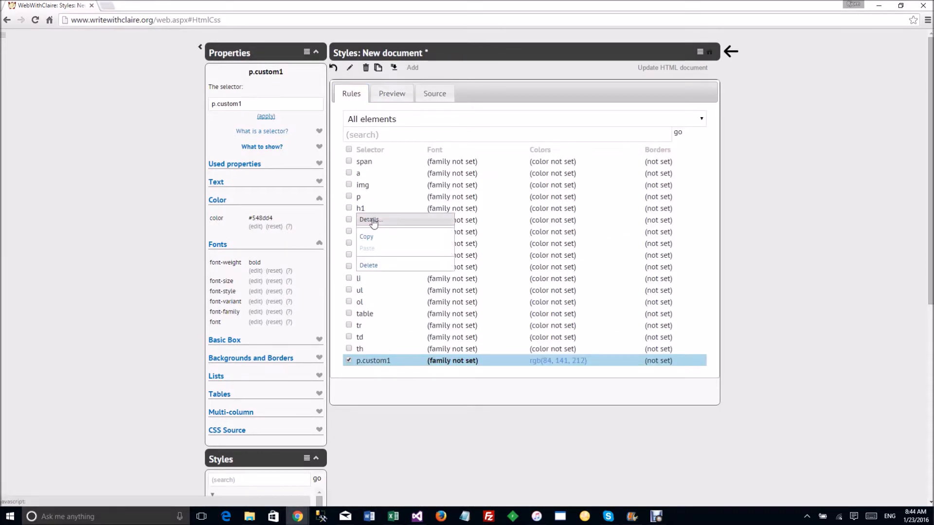
pyautogui.click(373, 220)
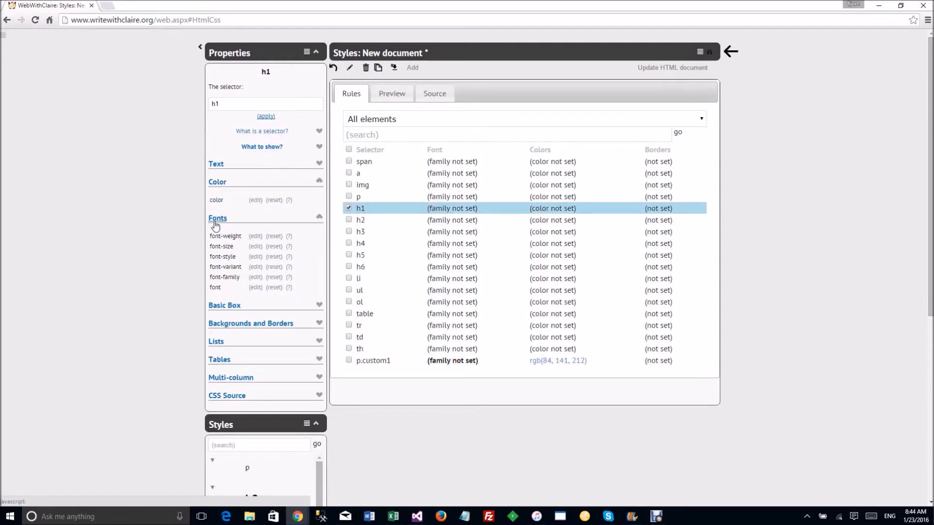
pyautogui.click(222, 164)
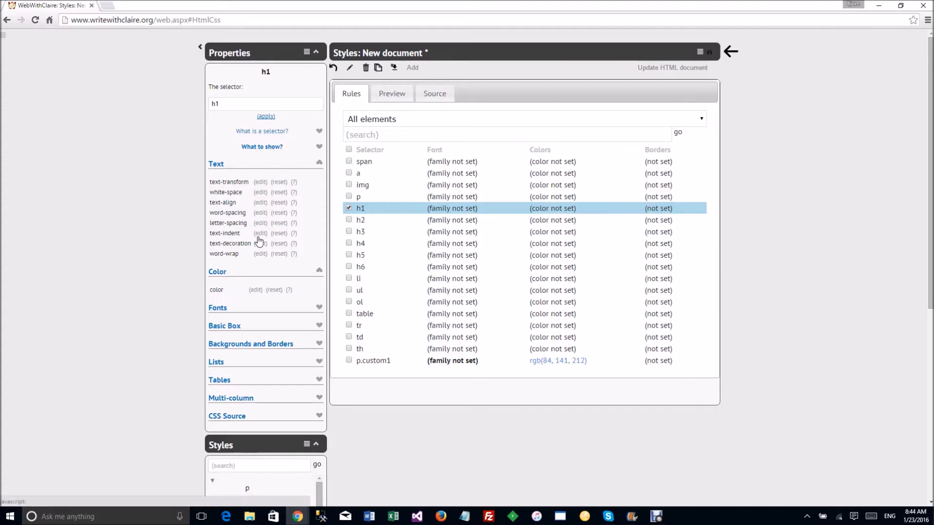
pyautogui.click(260, 203)
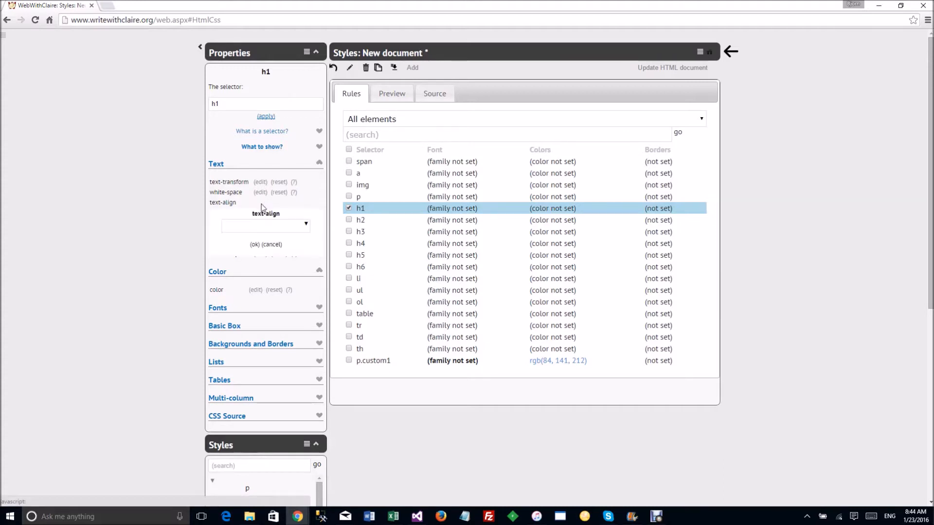
pyautogui.click(254, 244)
# Step: Preview the h1 heading's alignment and update the HTML document with the style changes
pyautogui.click(388, 95)
pyautogui.moveTo(481, 221); pyautogui.dragTo(570, 223)
pyautogui.click(550, 222)
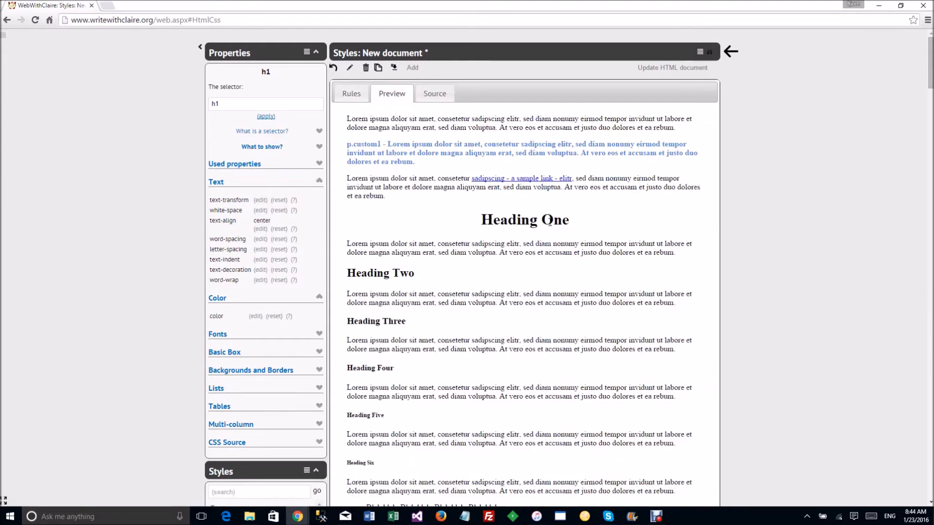
pyautogui.click(236, 53)
pyautogui.click(664, 69)
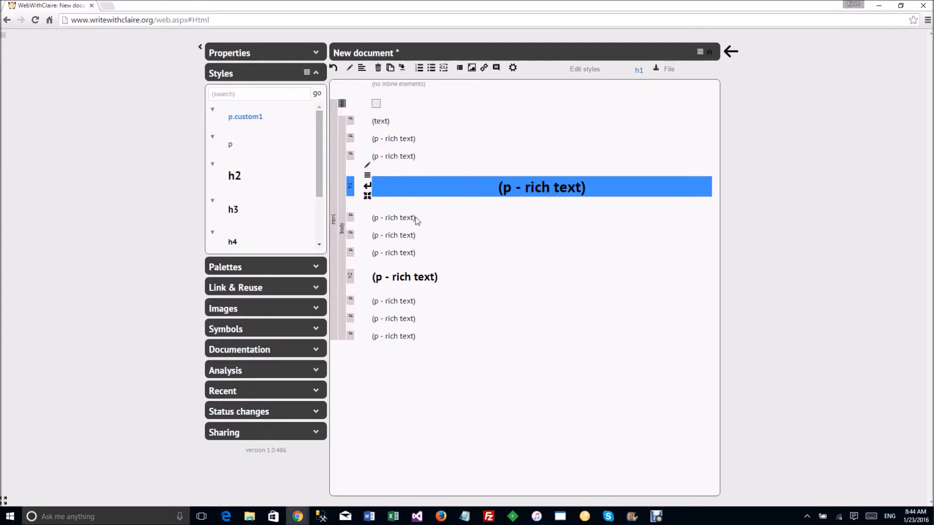
# Step: Apply the p.custom1 style to the two rich text paragraphs directly above the h1 heading
pyautogui.click(351, 138)
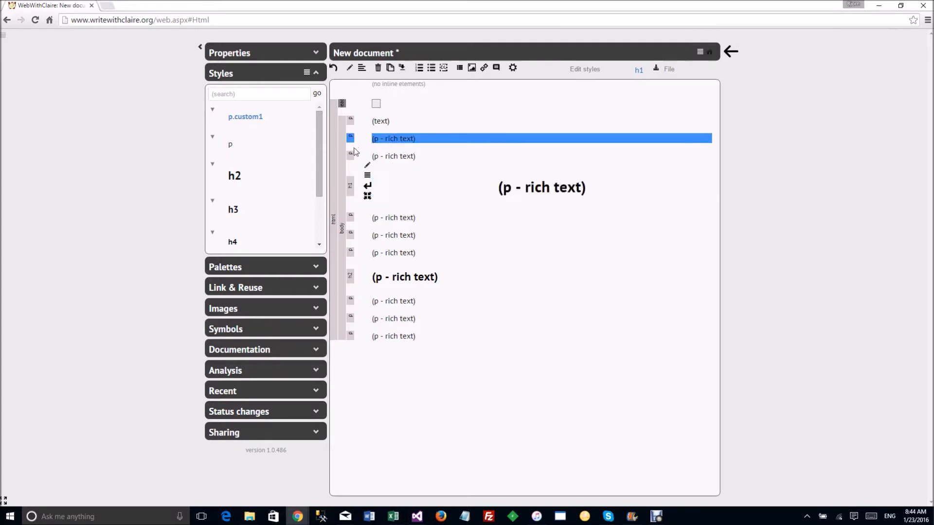
pyautogui.keyDown('shift'); pyautogui.click(350, 155); pyautogui.keyUp('shift')
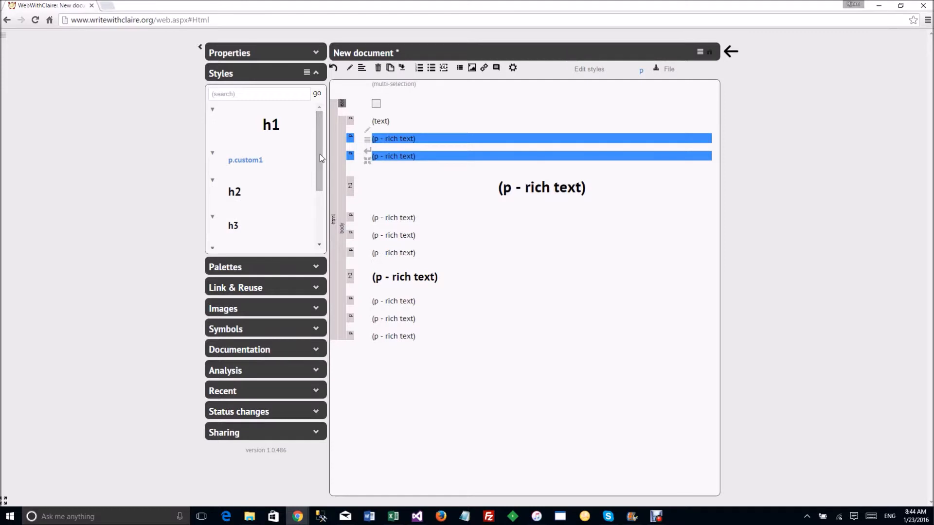
pyautogui.click(235, 166)
pyautogui.click(414, 218)
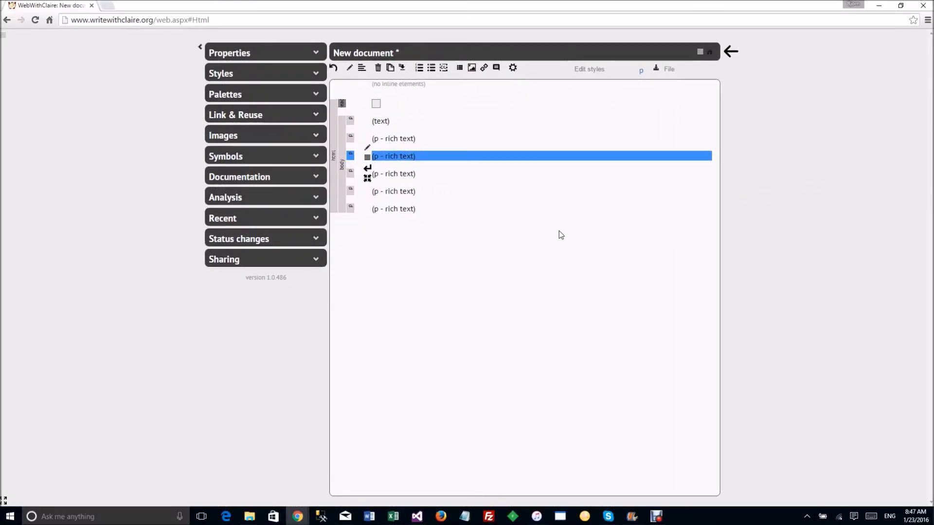
# Step: Show the selected paragraph's properties and examine its list of event attributes
pyautogui.click(240, 55)
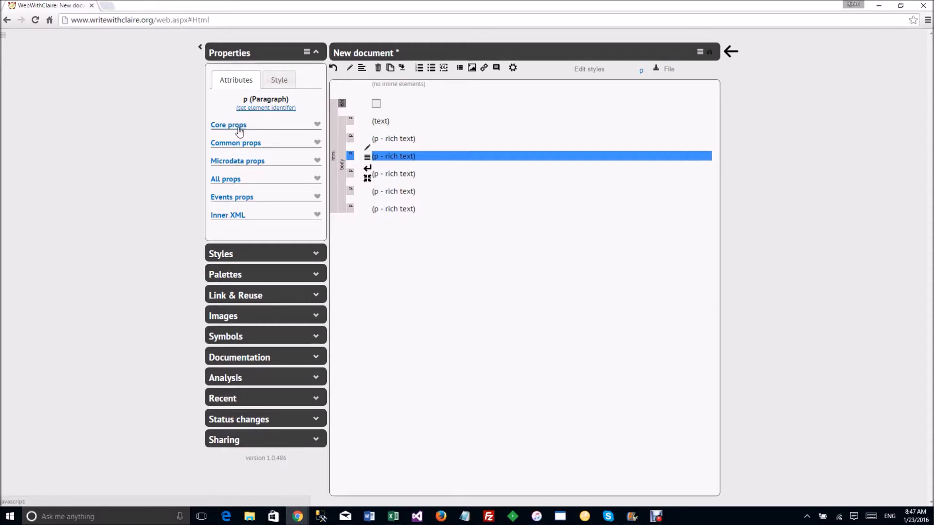
pyautogui.click(230, 199)
pyautogui.scroll(-1, 243, 312)
pyautogui.scroll(-6, 242, 321)
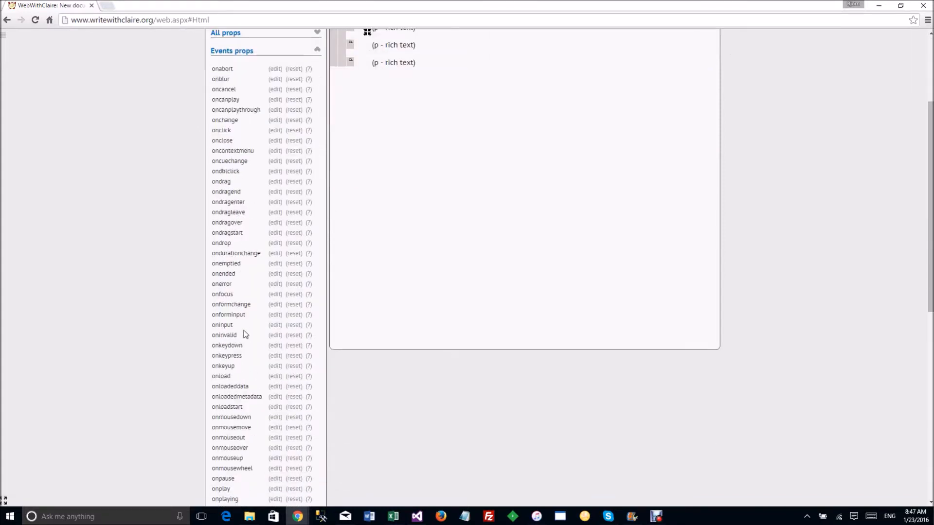
pyautogui.scroll(7, 244, 331)
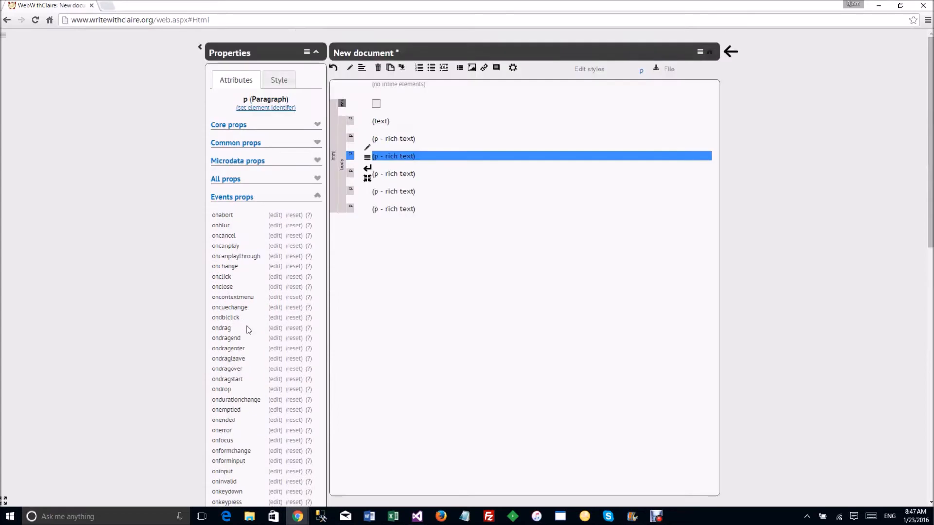
pyautogui.click(249, 200)
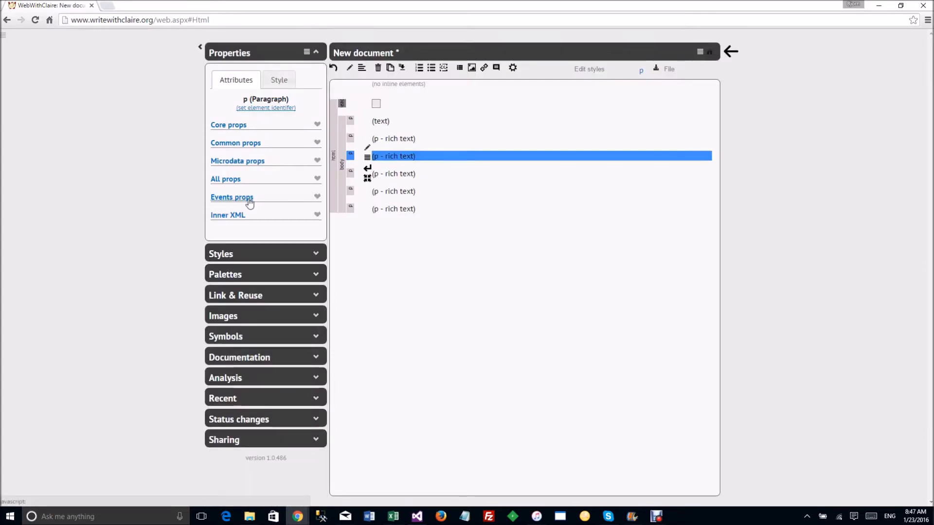
# Step: Replace the selected paragraph's inner XML with "I can type here <b>tags</b>" and apply it
pyautogui.click(243, 218)
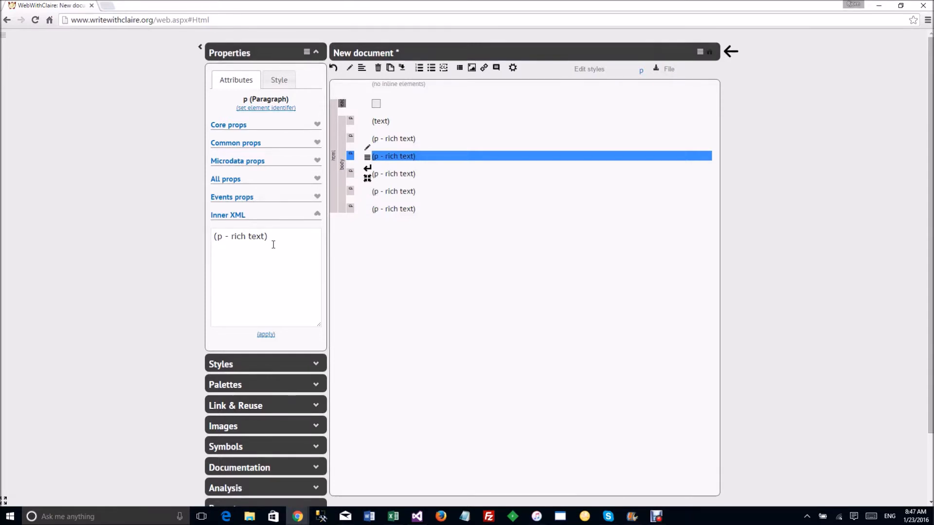
pyautogui.moveTo(271, 238); pyautogui.dragTo(215, 236)
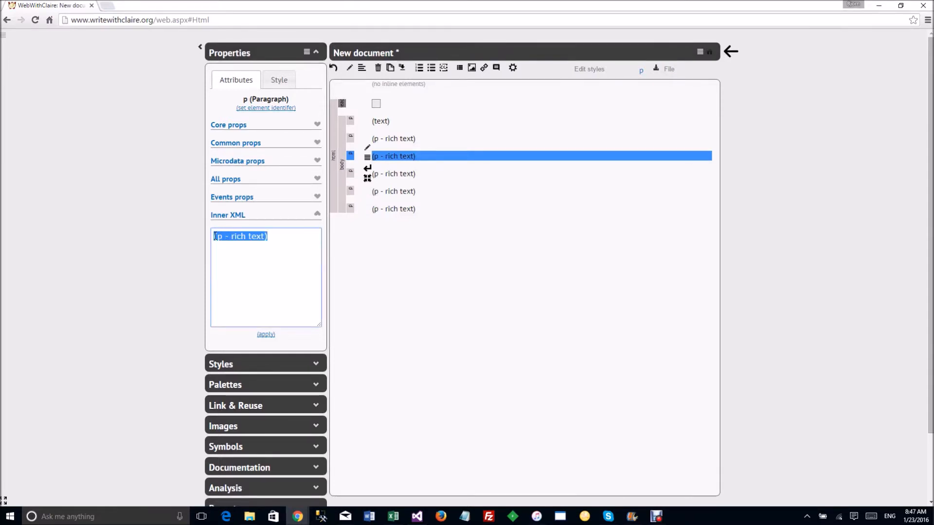
pyautogui.write('I can type ')
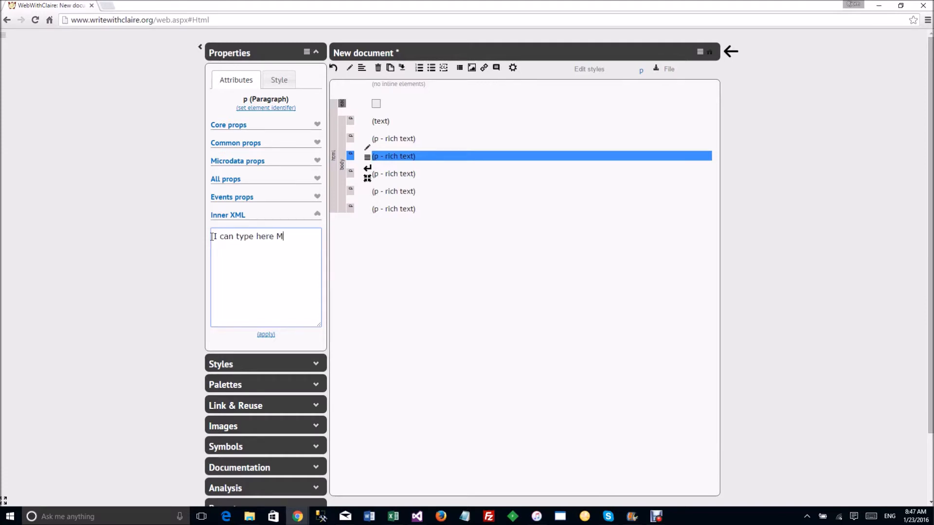
pyautogui.write('here <b>tags</b>')
pyautogui.click(266, 334)
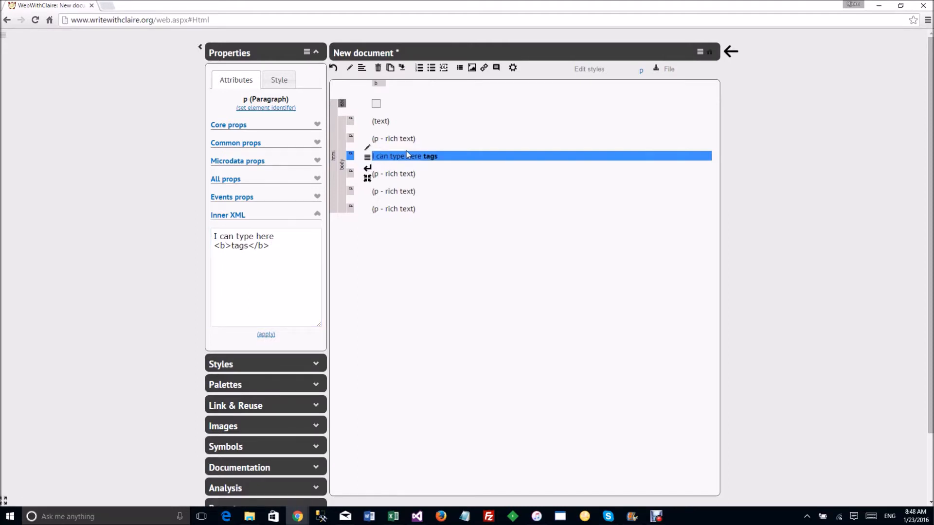
pyautogui.click(239, 215)
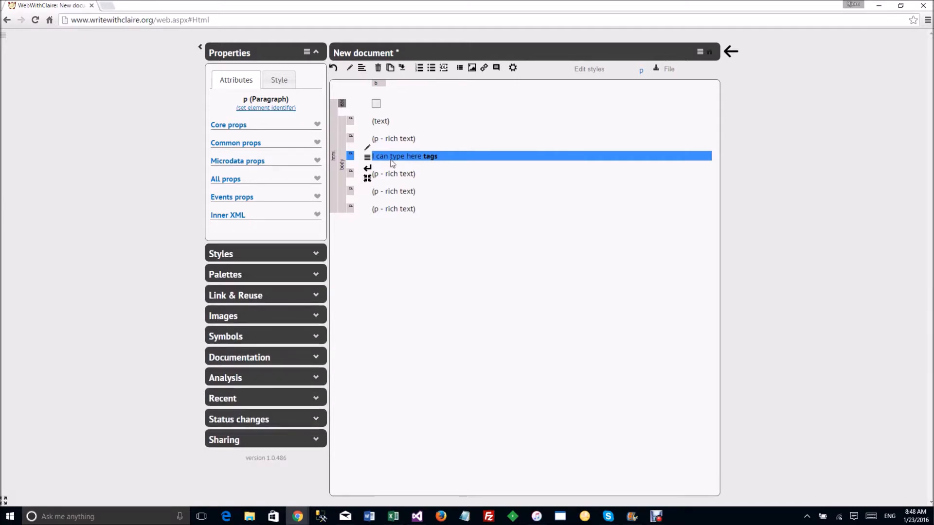
# Step: Set the selected paragraph's element identifier to "p1"
pyautogui.click(270, 110)
pyautogui.write('p1')
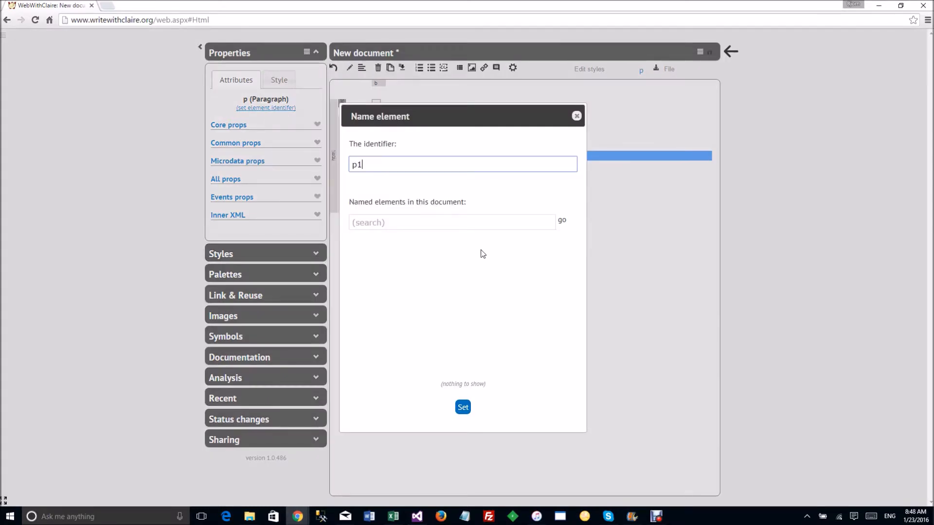
pyautogui.click(468, 409)
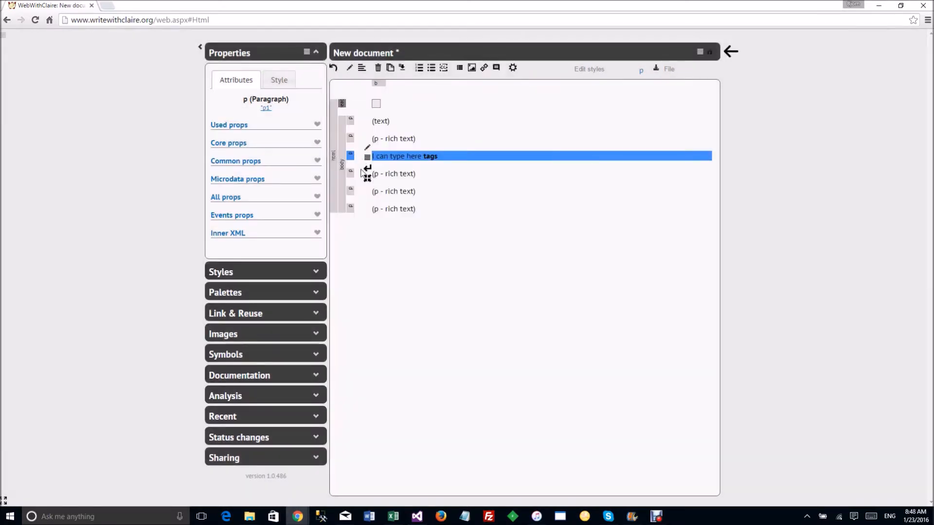
# Step: Set the selected paragraph's color style to the orange theme color #e36c09 and apply it
pyautogui.click(281, 82)
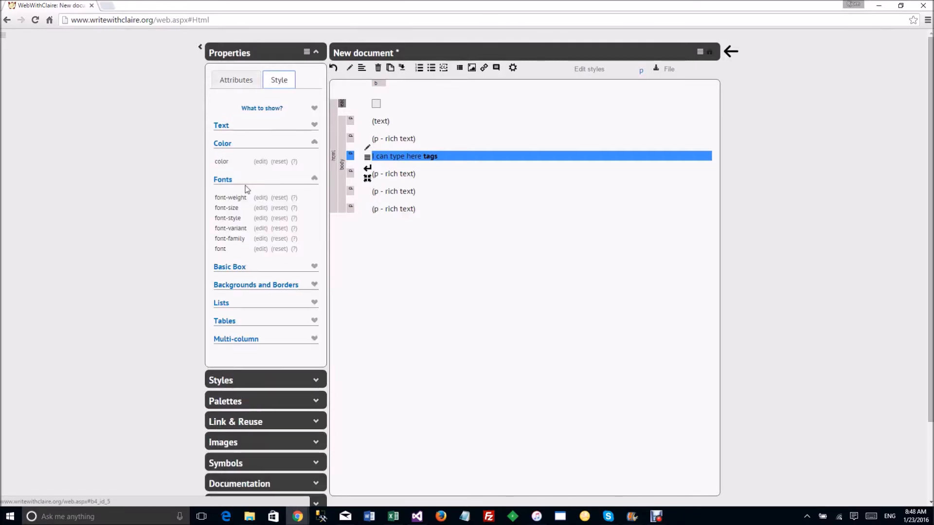
pyautogui.click(246, 143)
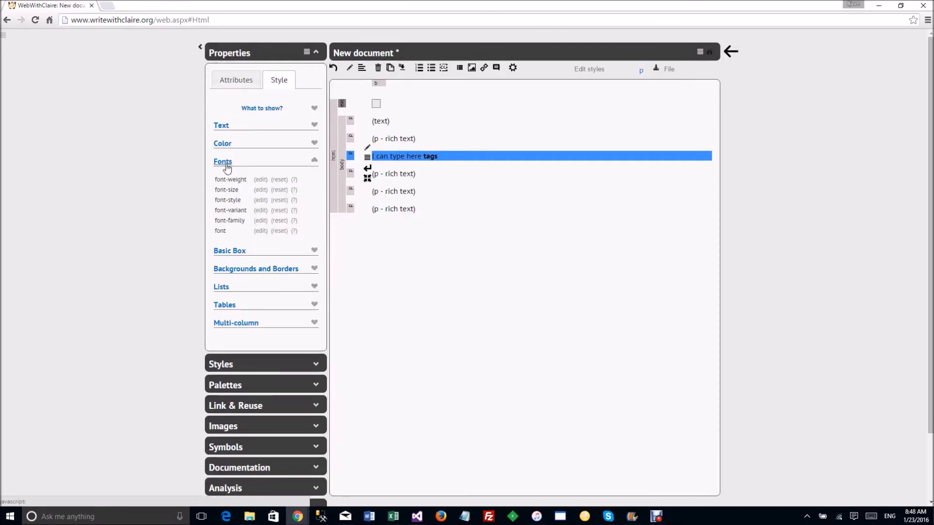
pyautogui.click(225, 163)
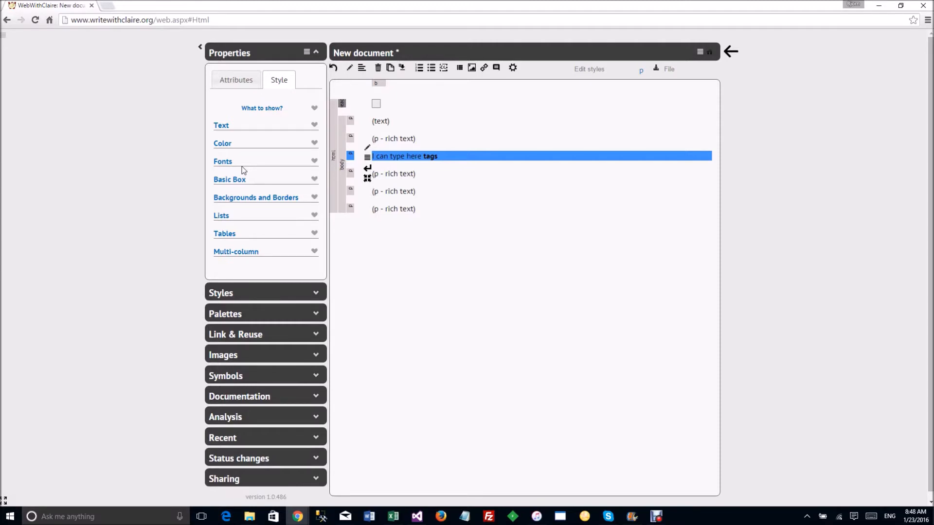
pyautogui.click(225, 145)
pyautogui.click(261, 163)
pyautogui.click(246, 185)
pyautogui.click(309, 251)
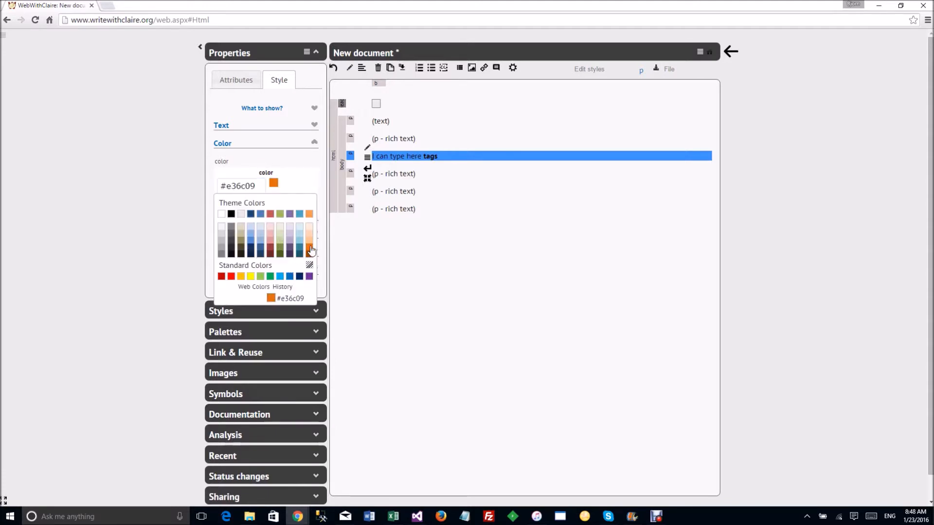
pyautogui.click(255, 207)
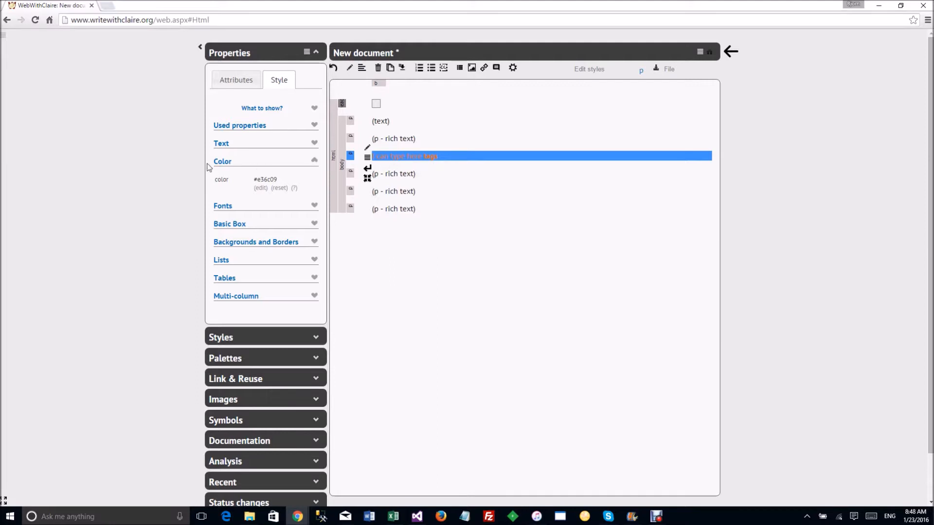
# Step: Examine the list of style properties used by the selected paragraph
pyautogui.click(224, 162)
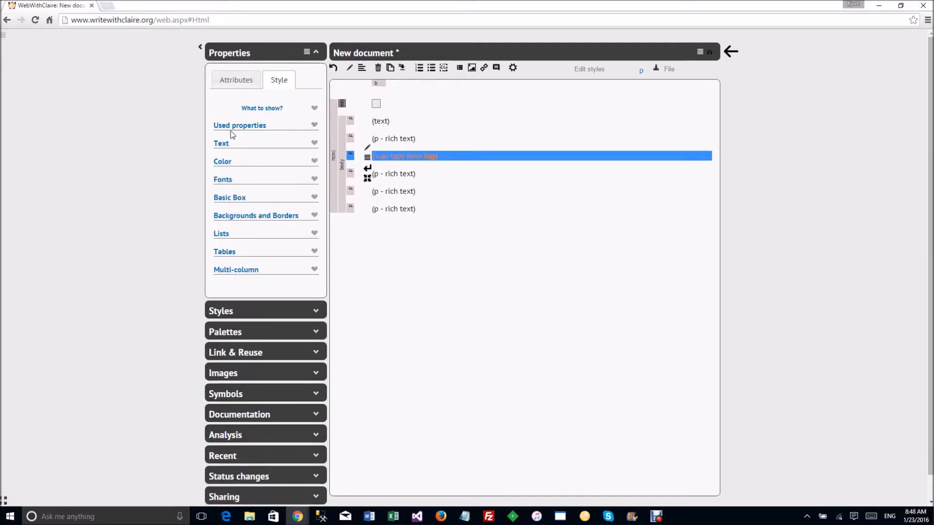
pyautogui.click(246, 128)
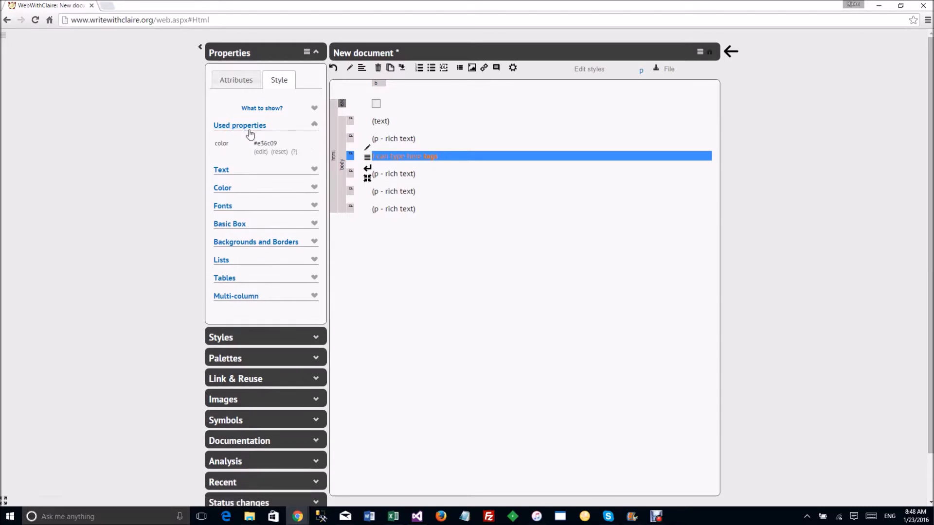
pyautogui.click(250, 128)
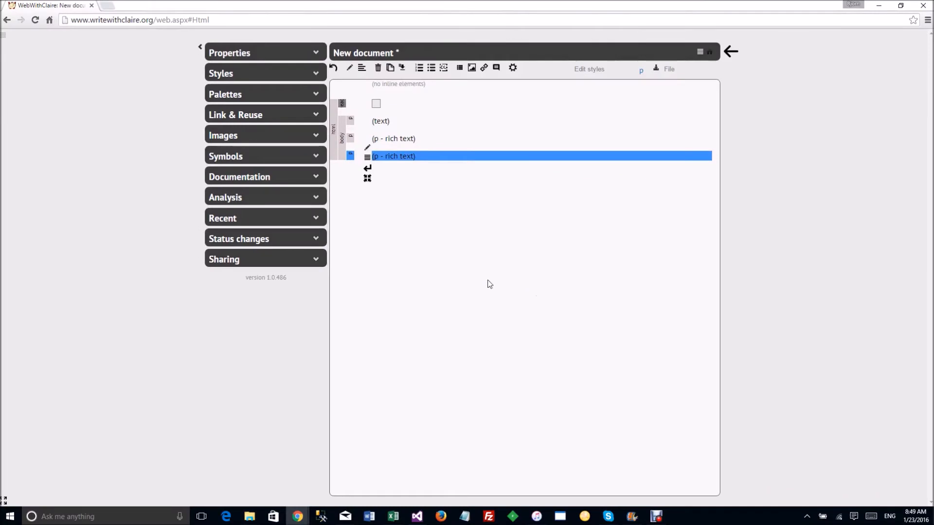
# Step: List the images that belong to no project and insert Drawing001.svg after the last rich text paragraph
pyautogui.click(218, 140)
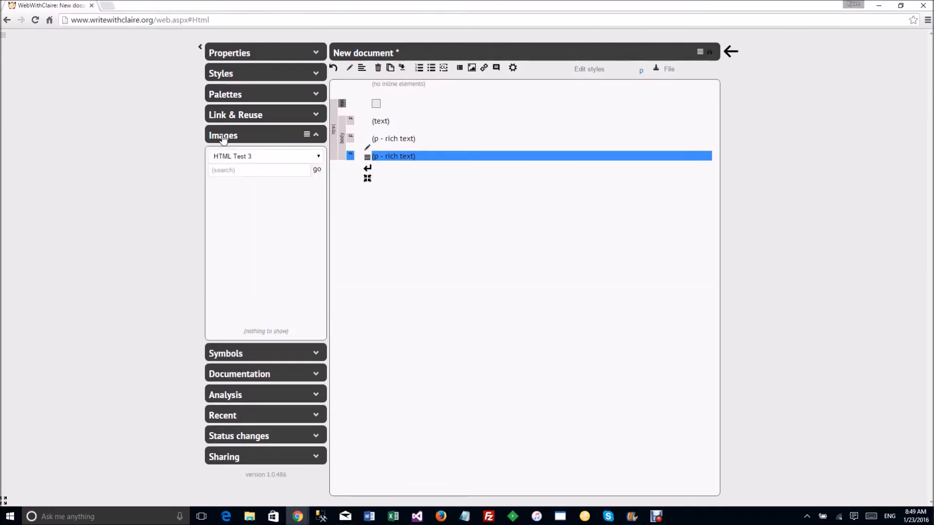
pyautogui.click(245, 158)
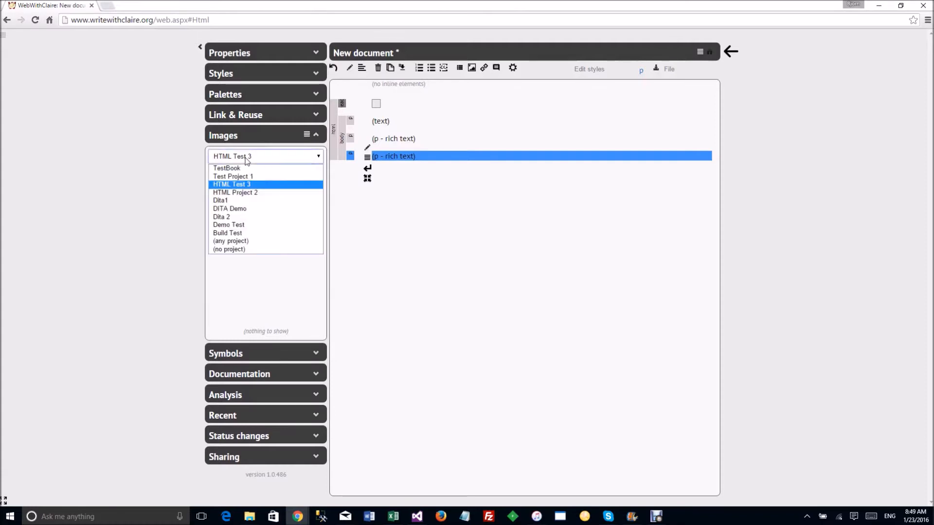
pyautogui.click(241, 249)
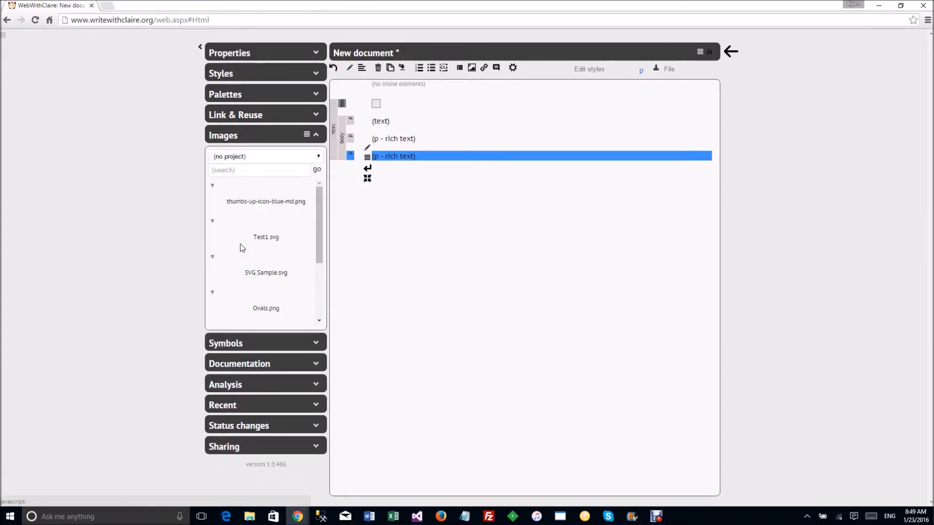
pyautogui.moveTo(320, 213); pyautogui.dragTo(317, 294)
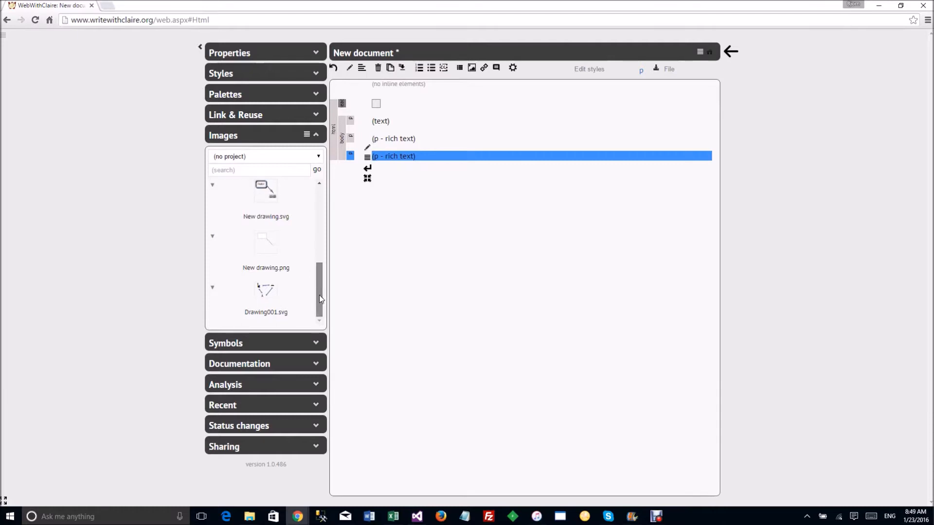
pyautogui.doubleClick(273, 295)
pyautogui.click(495, 156)
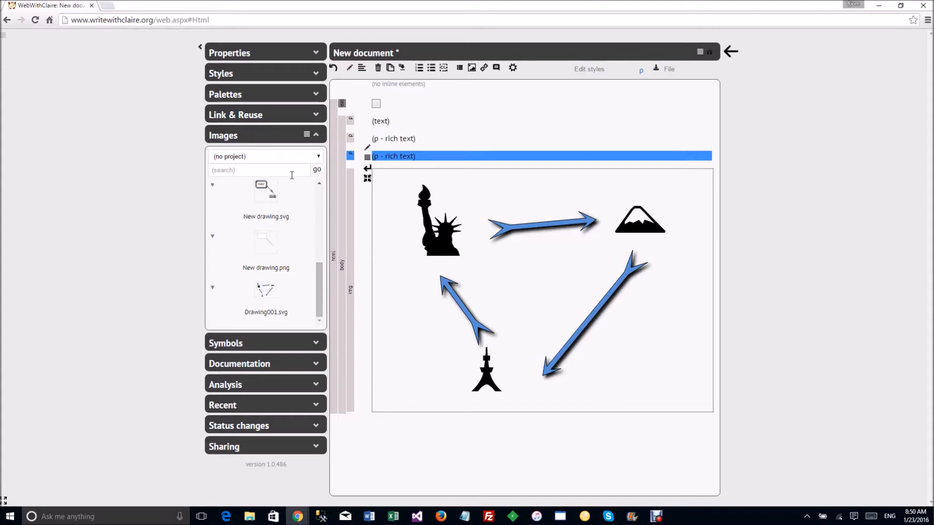
pyautogui.click(315, 135)
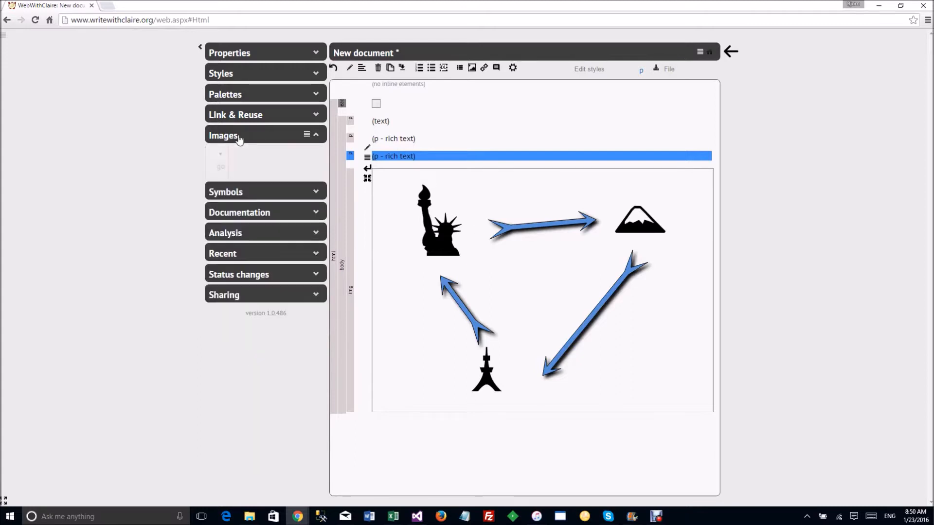
# Step: Collapse the inserted image element in the document and expand it again
pyautogui.rightClick(481, 236)
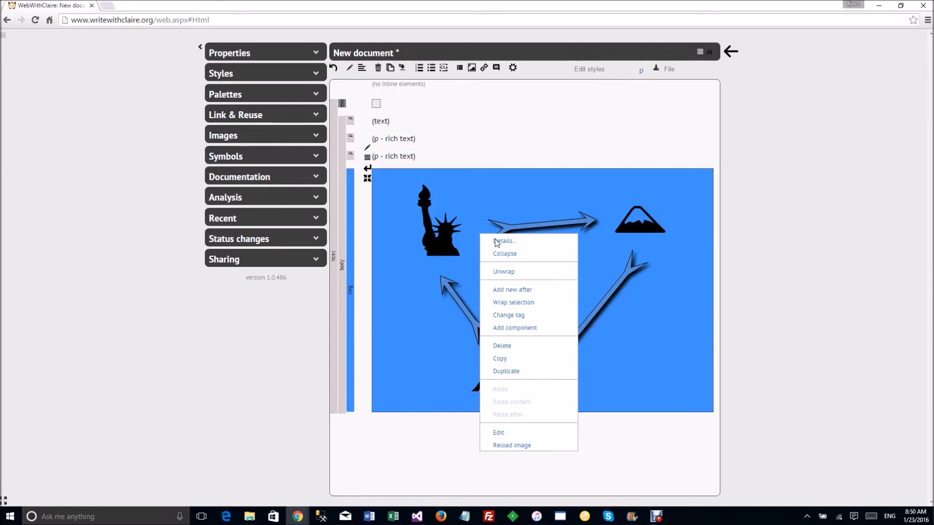
pyautogui.click(504, 254)
pyautogui.click(404, 154)
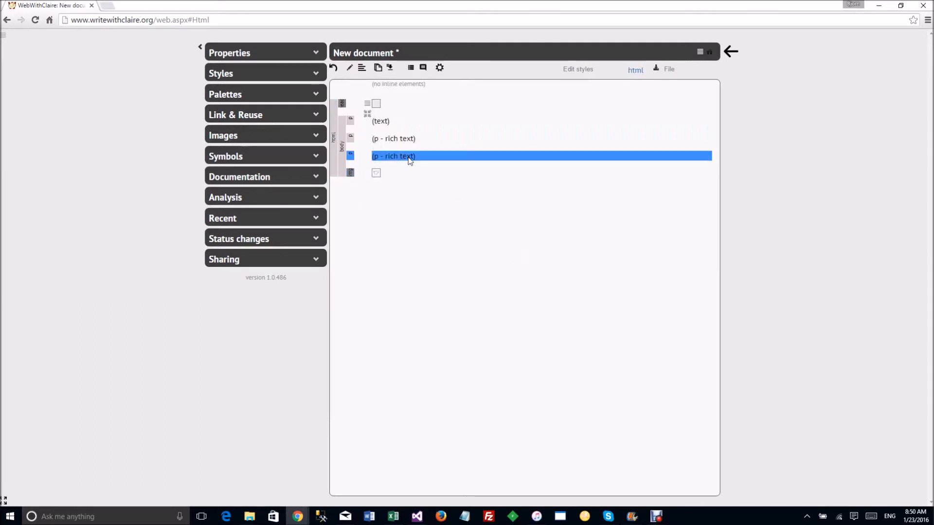
pyautogui.doubleClick(377, 173)
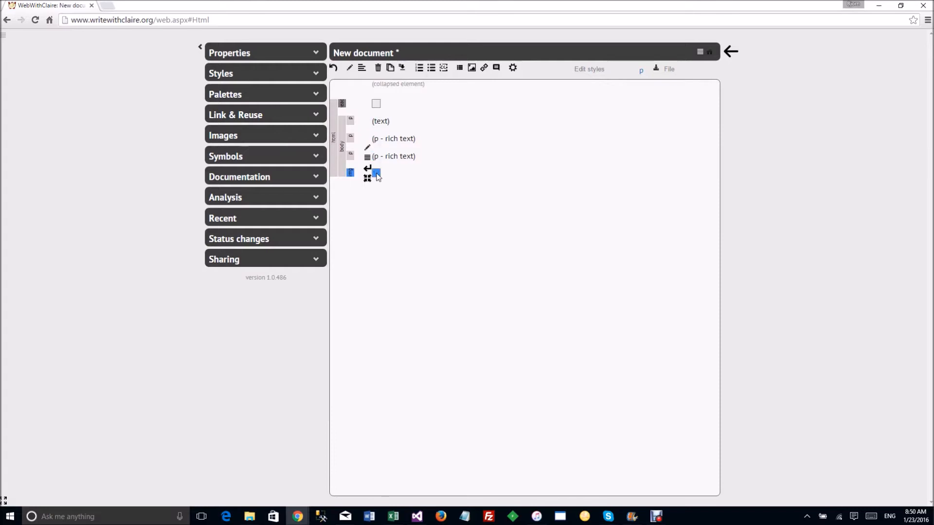
pyautogui.click(419, 157)
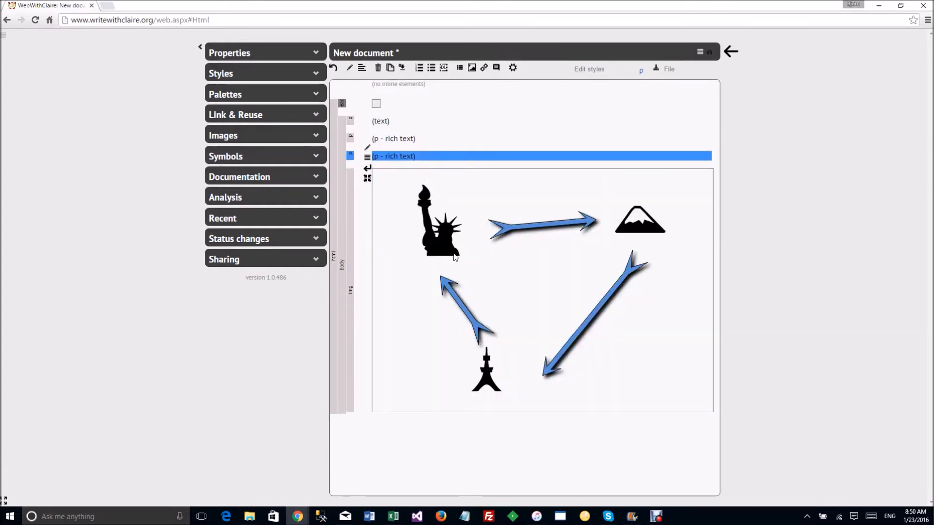
# Step: Open the inserted image for editing in DrawWithClaire and reposition its mountain, statue and tower symbols
pyautogui.rightClick(501, 257)
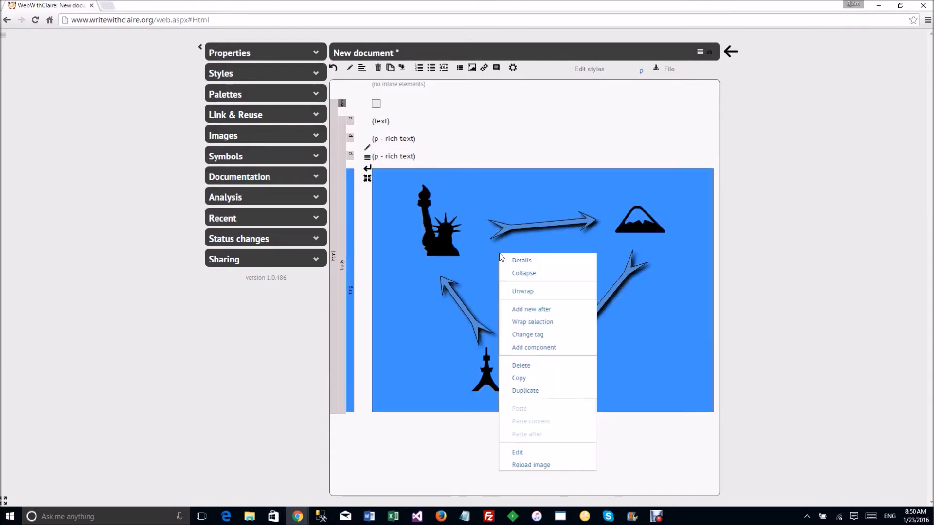
pyautogui.click(526, 456)
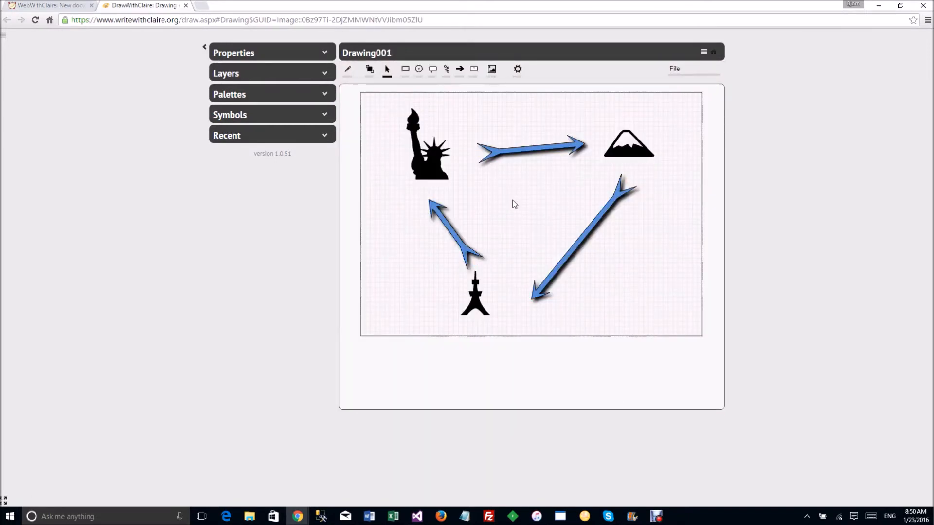
pyautogui.moveTo(640, 146); pyautogui.dragTo(650, 181)
pyautogui.moveTo(433, 142); pyautogui.dragTo(476, 149)
pyautogui.moveTo(478, 277); pyautogui.dragTo(430, 263)
pyautogui.moveTo(482, 165); pyautogui.dragTo(474, 151)
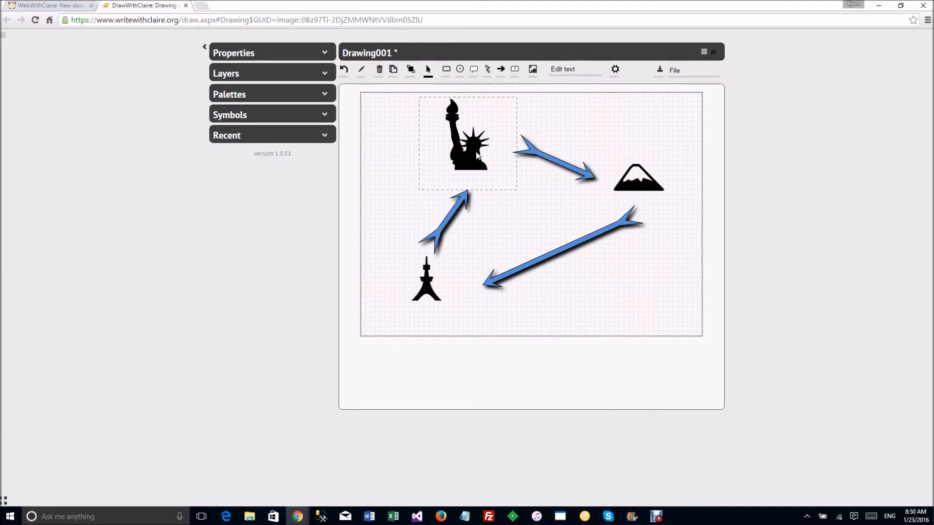
# Step: Select all three arrows in the drawing and set their stroke width to 2
pyautogui.click(486, 197)
pyautogui.click(447, 216)
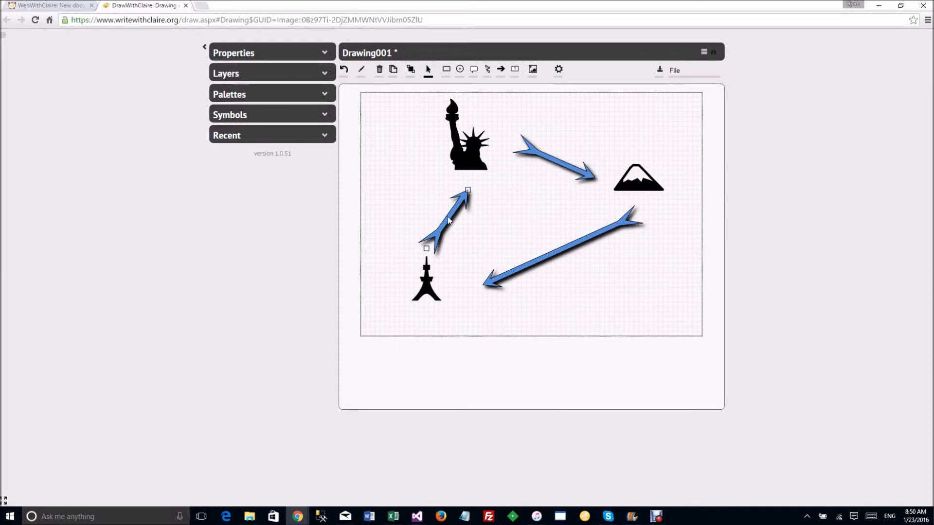
pyautogui.click(584, 244)
pyautogui.click(465, 203)
pyautogui.keyDown('shift'); pyautogui.click(568, 168); pyautogui.keyUp('shift')
pyautogui.keyDown('shift'); pyautogui.click(600, 241); pyautogui.keyUp('shift')
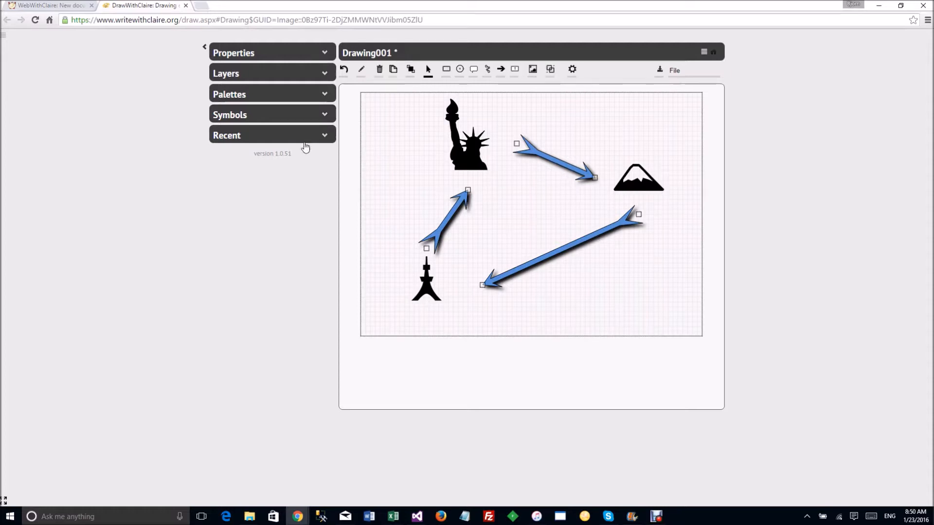
pyautogui.click(241, 54)
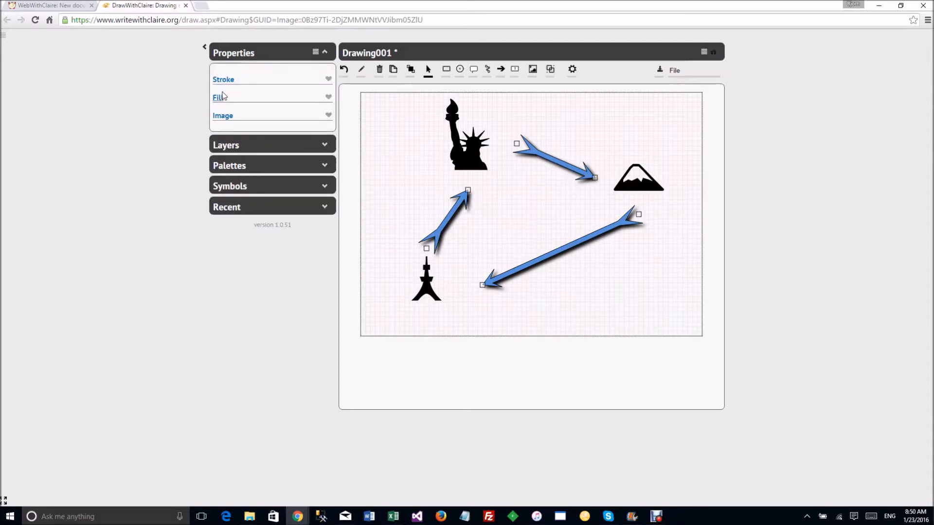
pyautogui.click(223, 80)
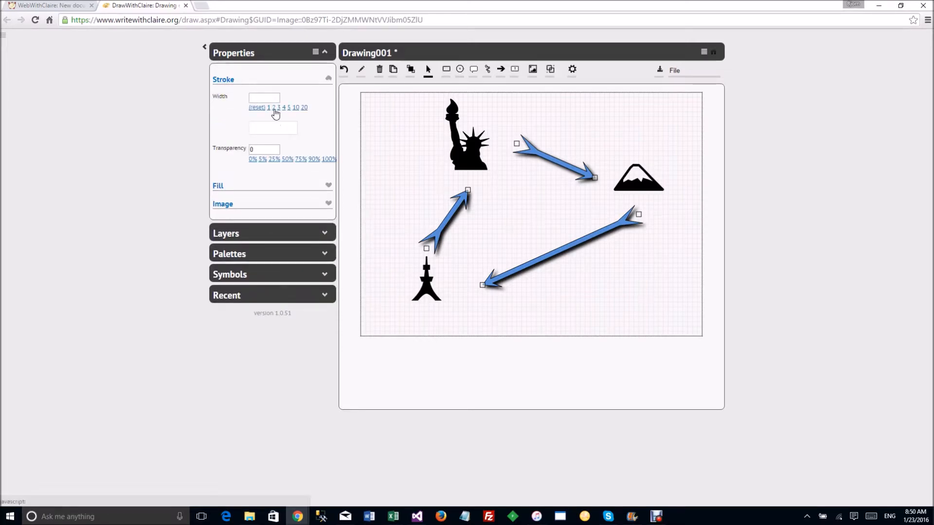
pyautogui.click(274, 109)
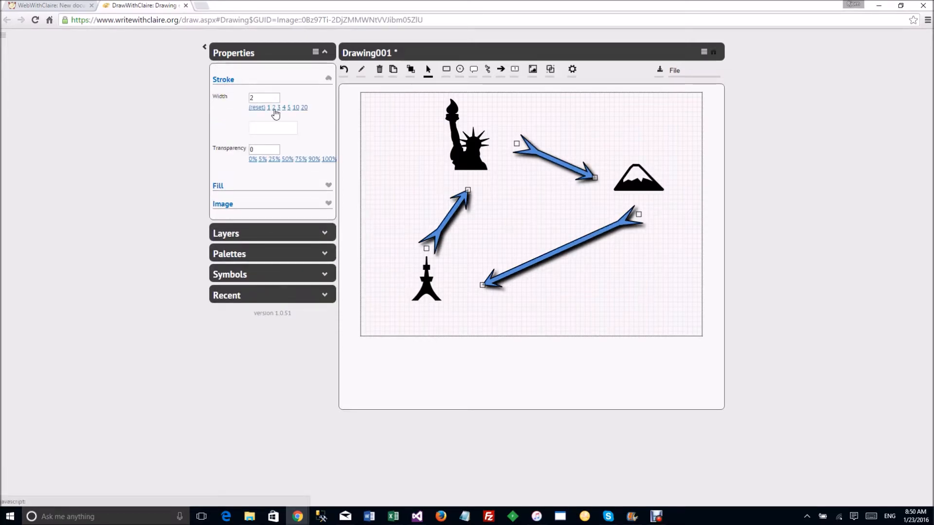
# Step: Change the fill of the three selected arrows to orange #e36c09
pyautogui.click(223, 80)
pyautogui.click(219, 99)
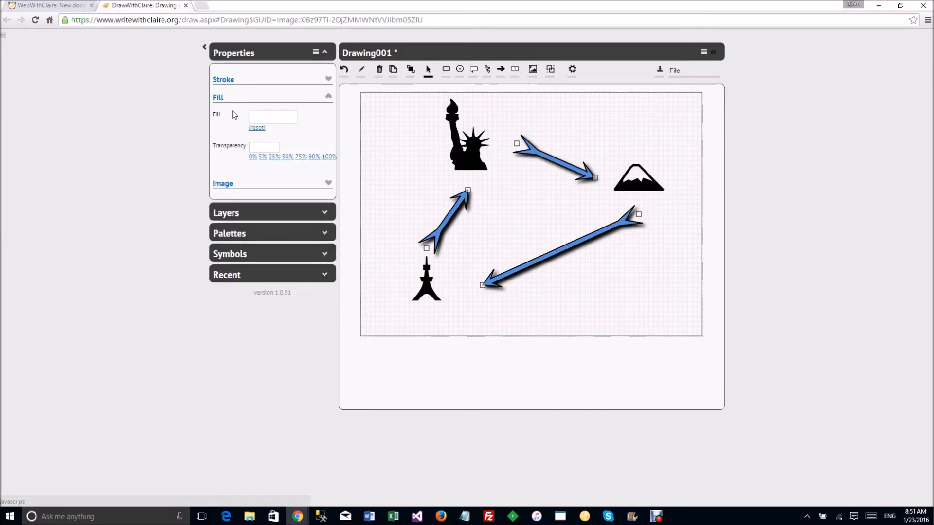
pyautogui.click(262, 117)
pyautogui.click(343, 181)
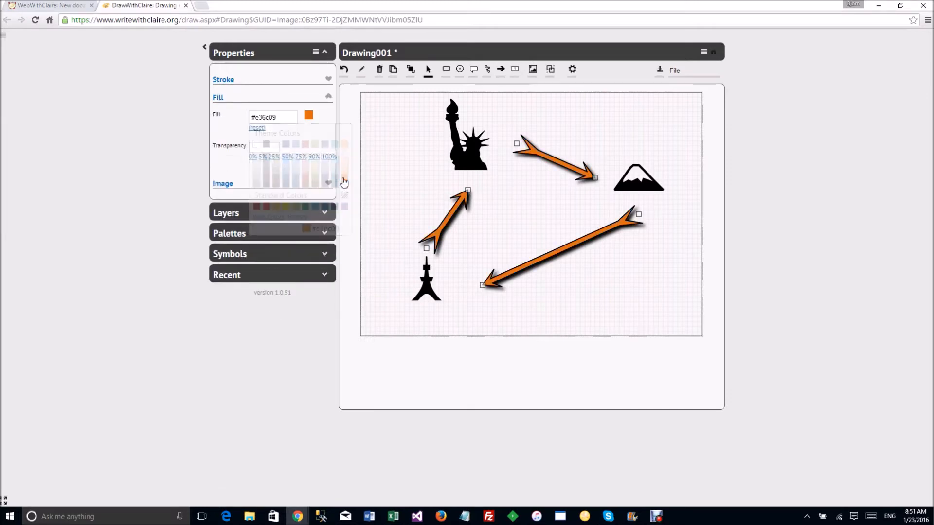
pyautogui.click(224, 99)
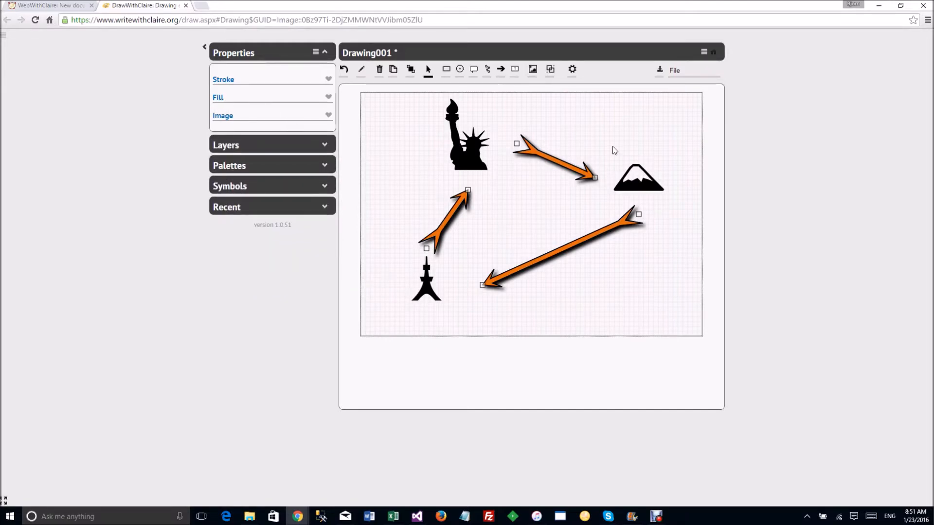
# Step: Move the mountain symbol slightly up and shift the statue symbol slightly in the drawing
pyautogui.click(647, 184)
pyautogui.click(451, 142)
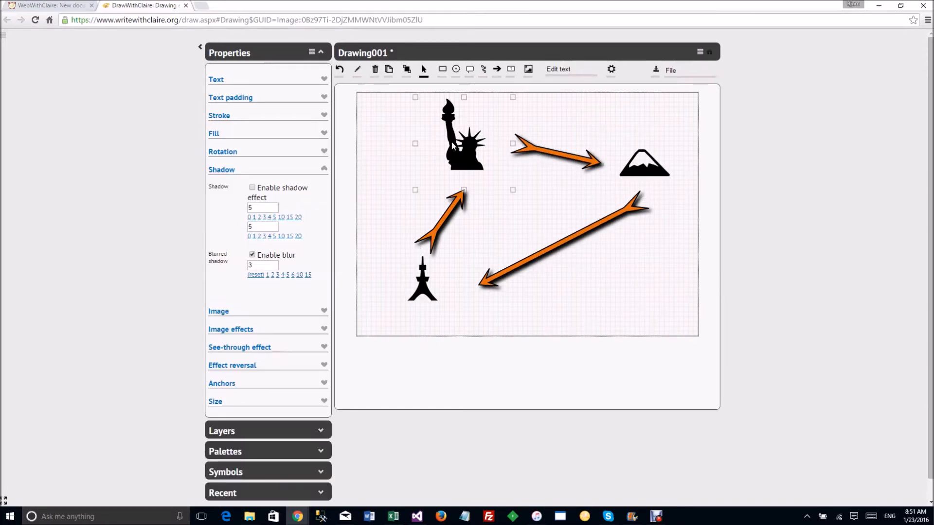
pyautogui.click(574, 241)
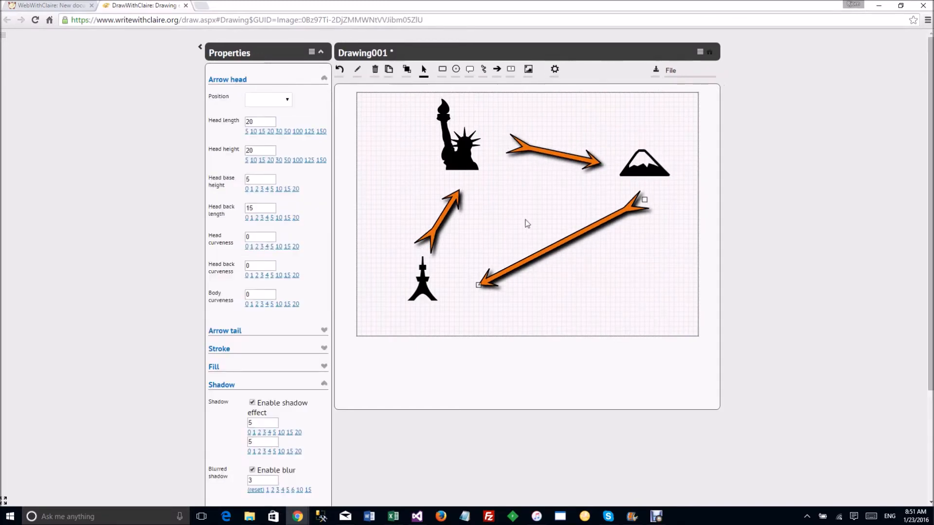
pyautogui.click(251, 55)
# Step: Draw a rectangular callout below the mountain symbol and aim its pointer at the tower symbol
pyautogui.click(474, 71)
pyautogui.moveTo(624, 282); pyautogui.dragTo(677, 322)
pyautogui.moveTo(604, 290); pyautogui.dragTo(454, 294)
pyautogui.click(648, 302)
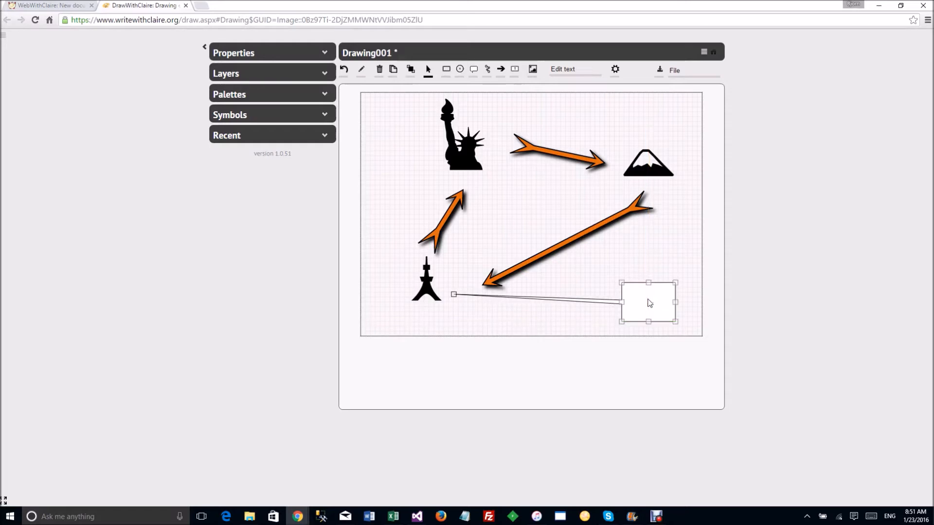
# Step: Enter the text "Check this out!" in the callout and widen its box towards the tower
pyautogui.doubleClick(651, 303)
pyautogui.write('Check')
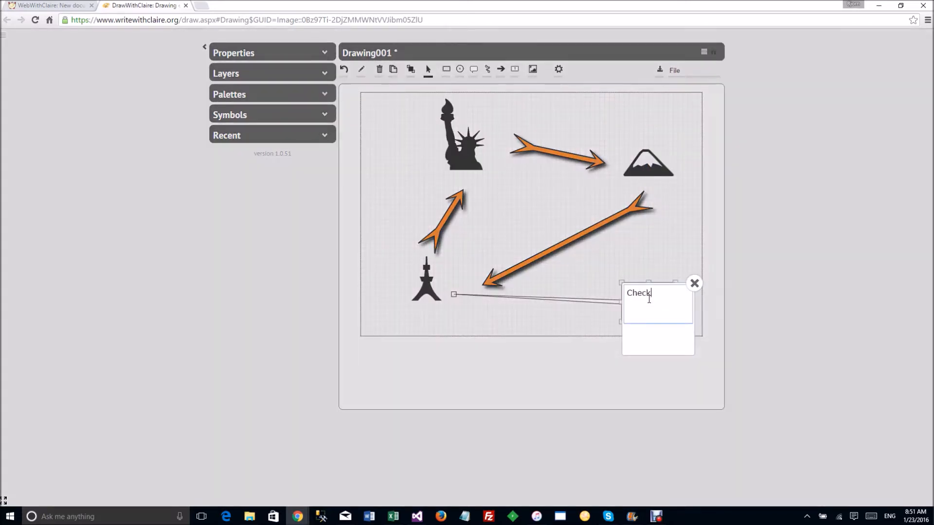
pyautogui.write(' this out!')
pyautogui.click(694, 283)
pyautogui.moveTo(622, 302); pyautogui.dragTo(605, 302)
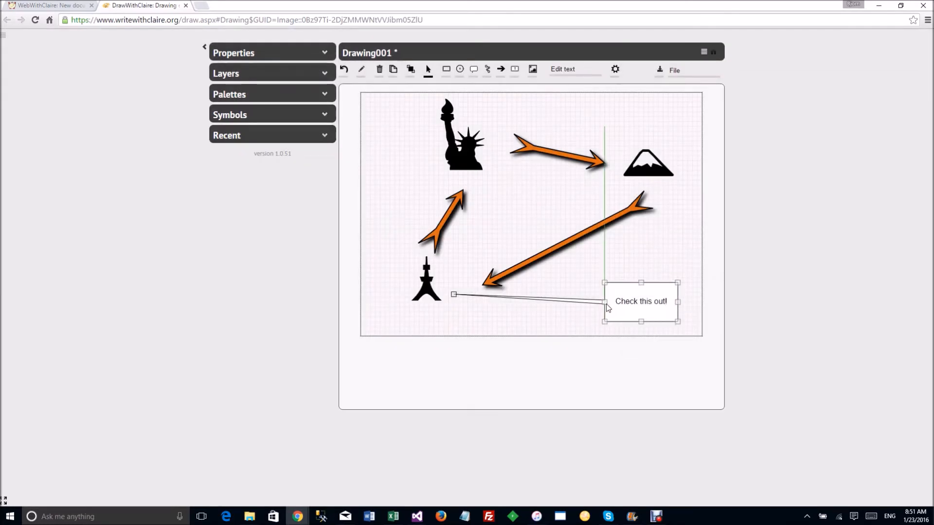
# Step: Save the drawing, switch back to the WebWithClaire document and reload the embedded image
pyautogui.click(659, 72)
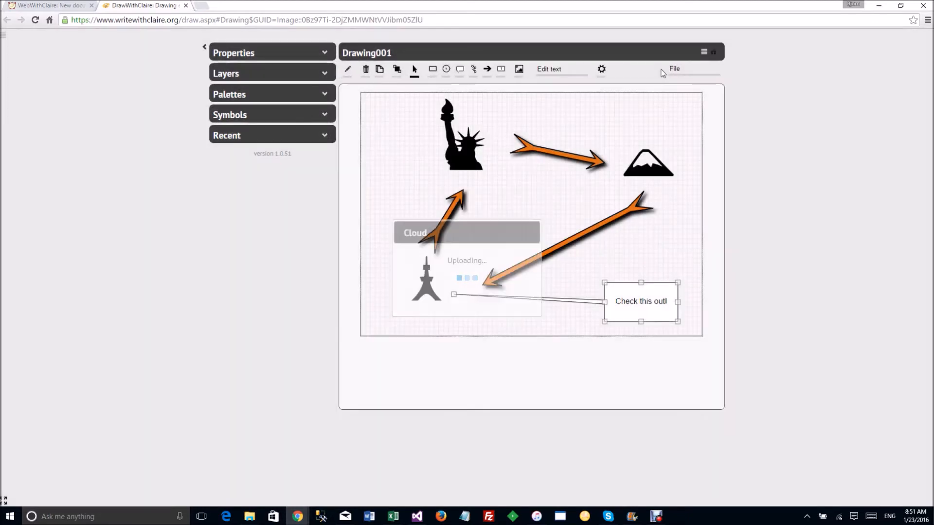
pyautogui.click(41, 9)
pyautogui.rightClick(516, 218)
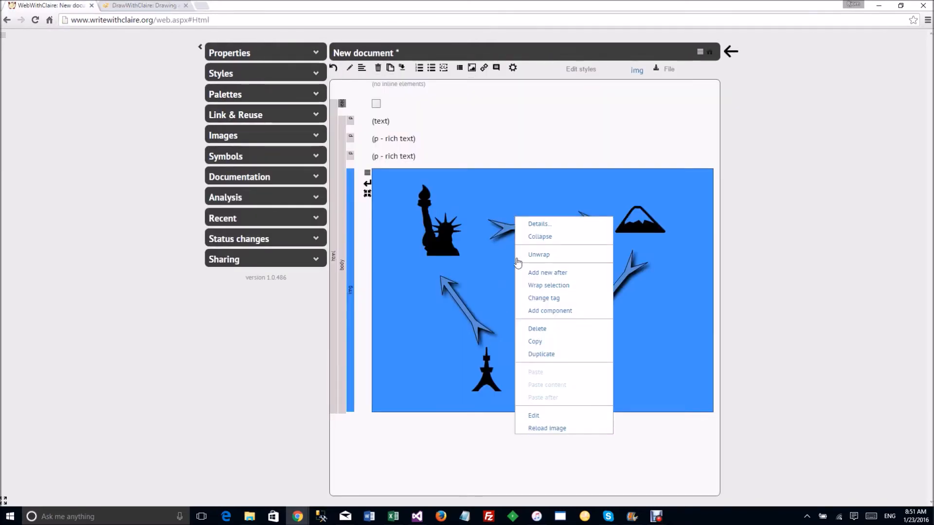
pyautogui.click(549, 428)
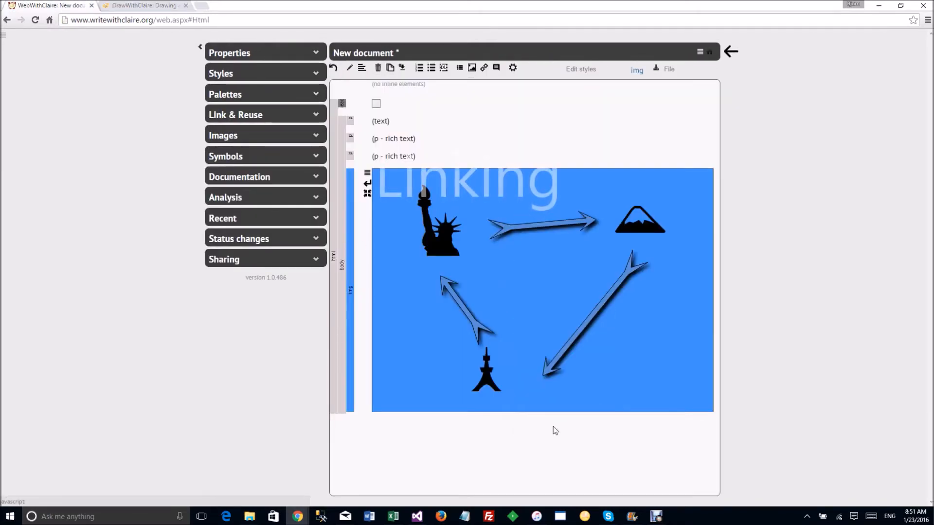
# Step: Link the word "body" in the Topic 1 body text to the project topic Topic 2
pyautogui.click(482, 139)
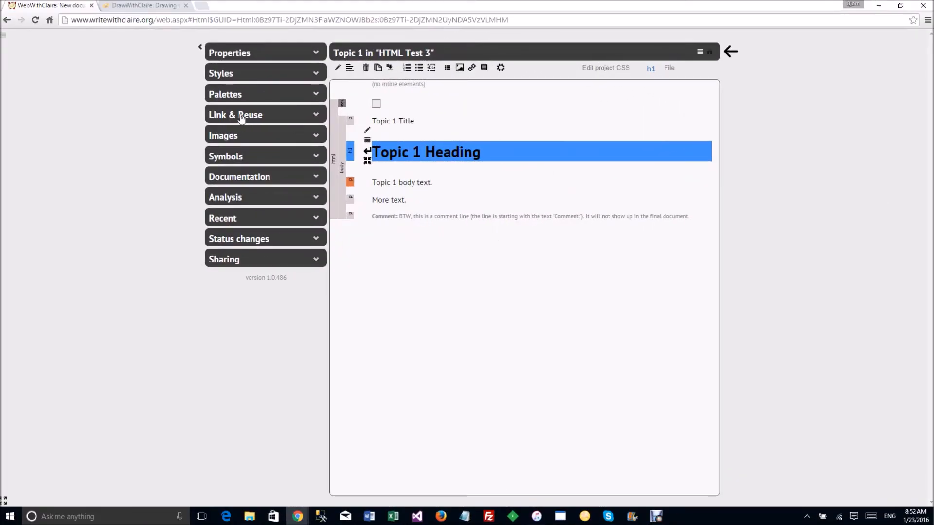
pyautogui.click(241, 118)
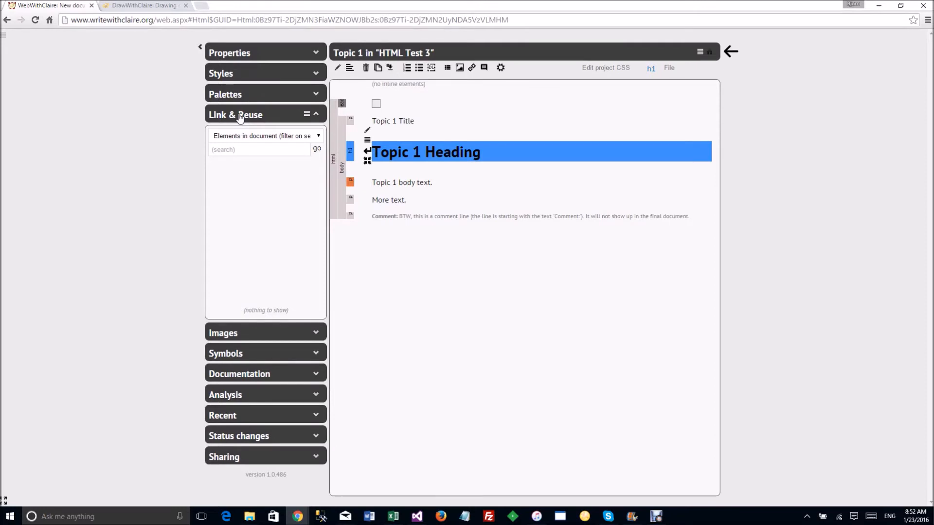
pyautogui.click(405, 187)
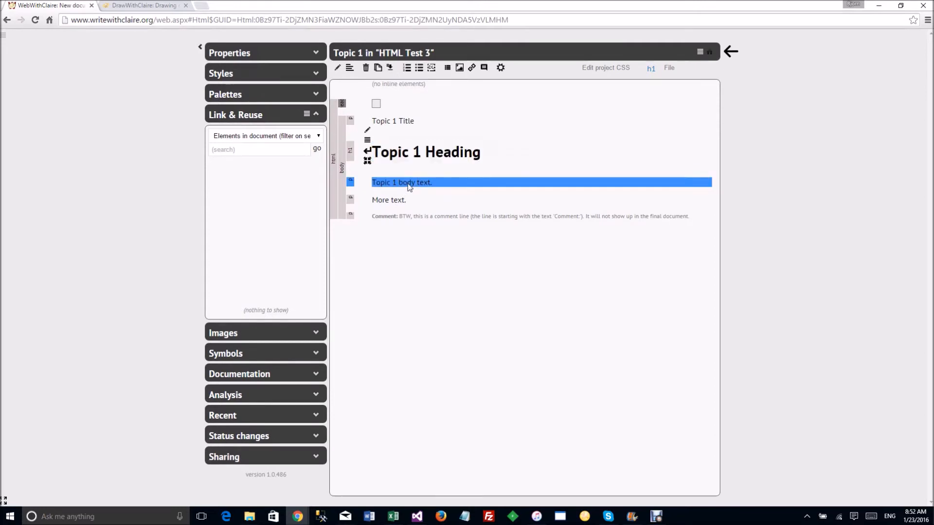
pyautogui.click(409, 185)
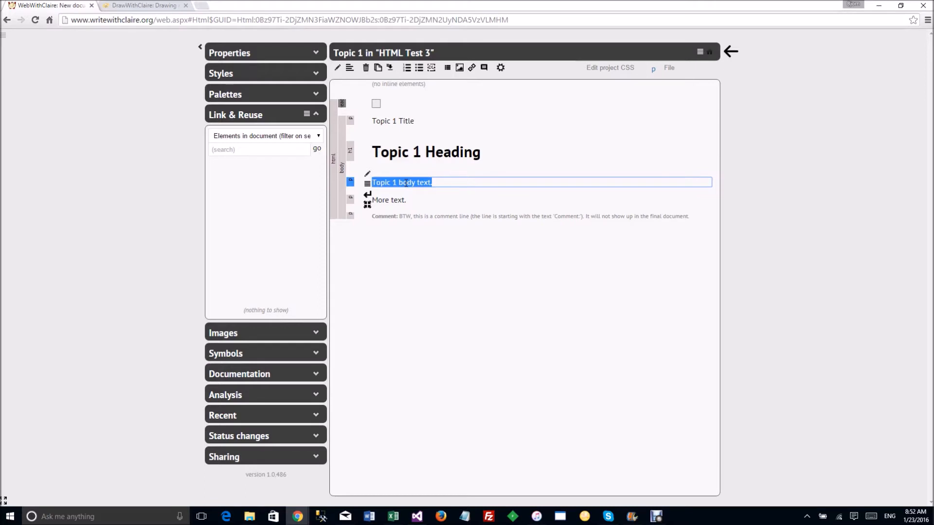
pyautogui.doubleClick(408, 183)
pyautogui.click(247, 136)
pyautogui.click(254, 188)
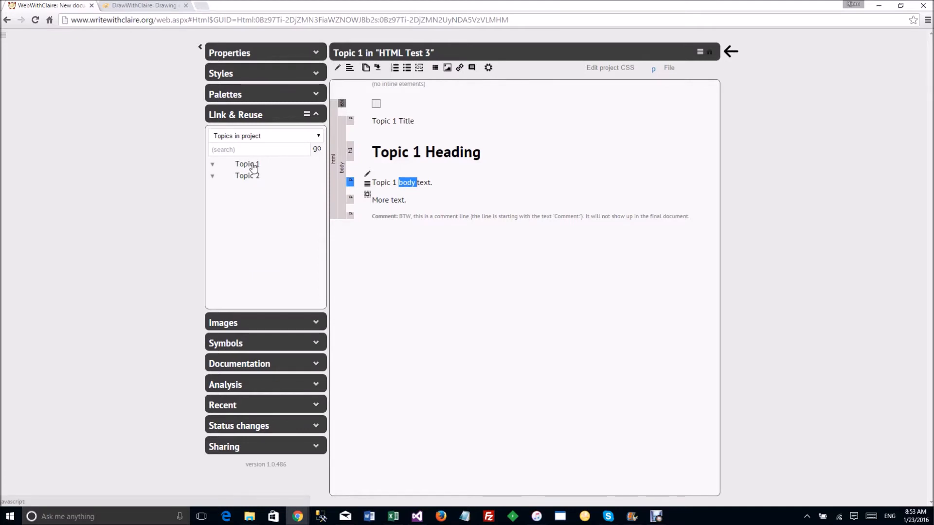
pyautogui.click(252, 178)
# Step: Link the word "Title" in the Topic 1 title line to Topic 2's paragraph element t2p1, listed among the project's elements
pyautogui.click(394, 200)
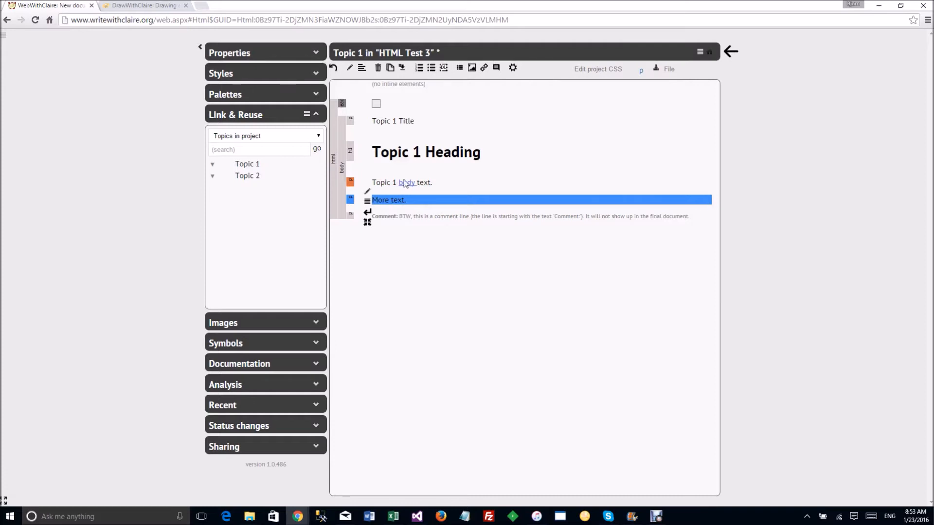
pyautogui.click(266, 136)
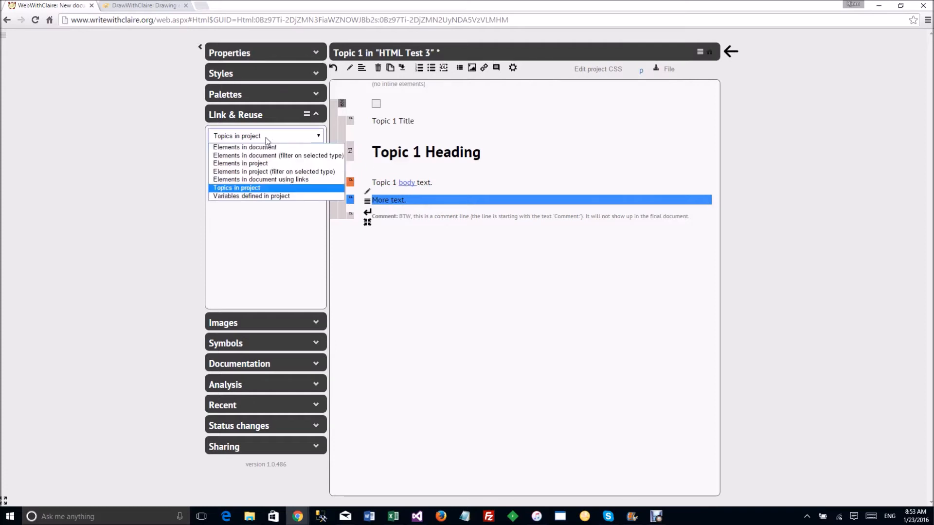
pyautogui.click(277, 164)
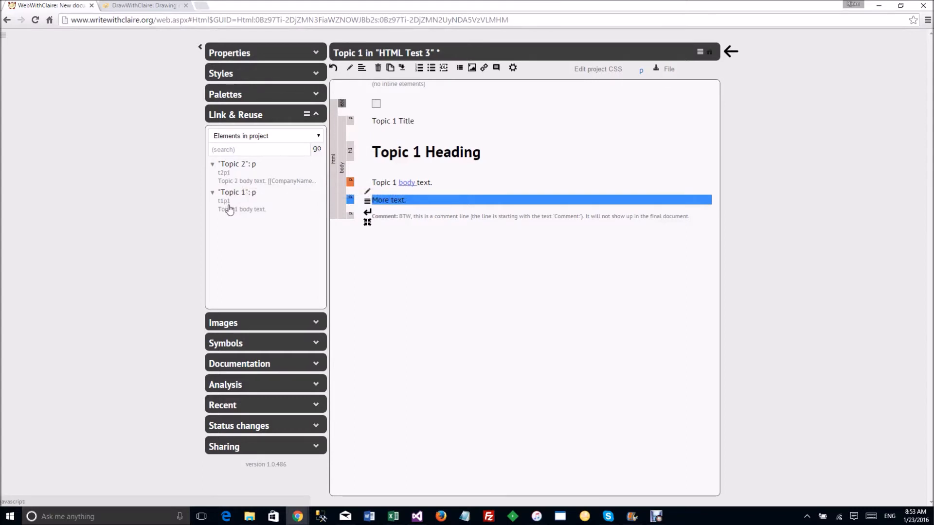
pyautogui.click(406, 124)
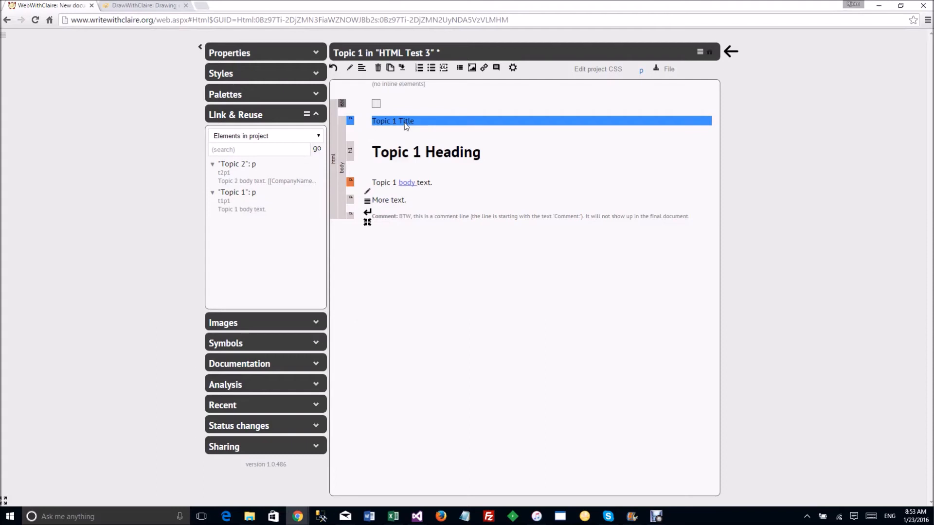
pyautogui.doubleClick(406, 122)
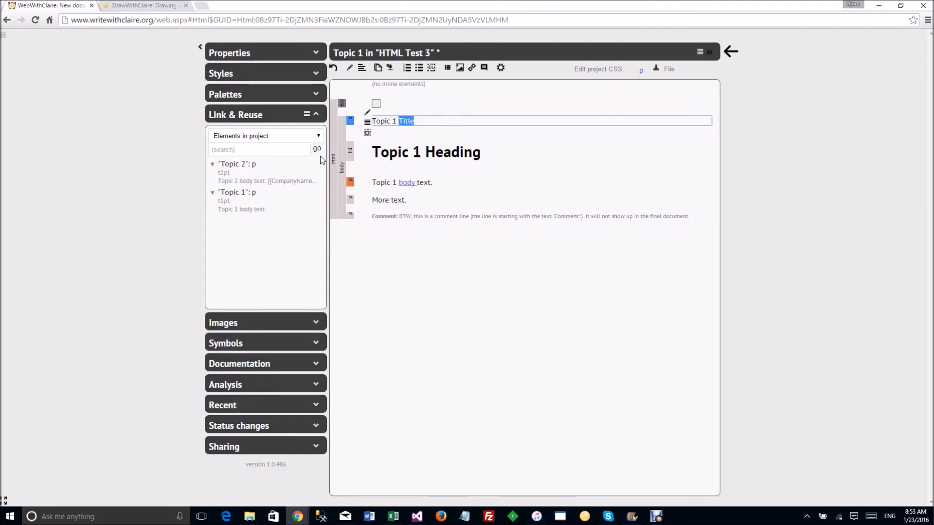
pyautogui.click(233, 168)
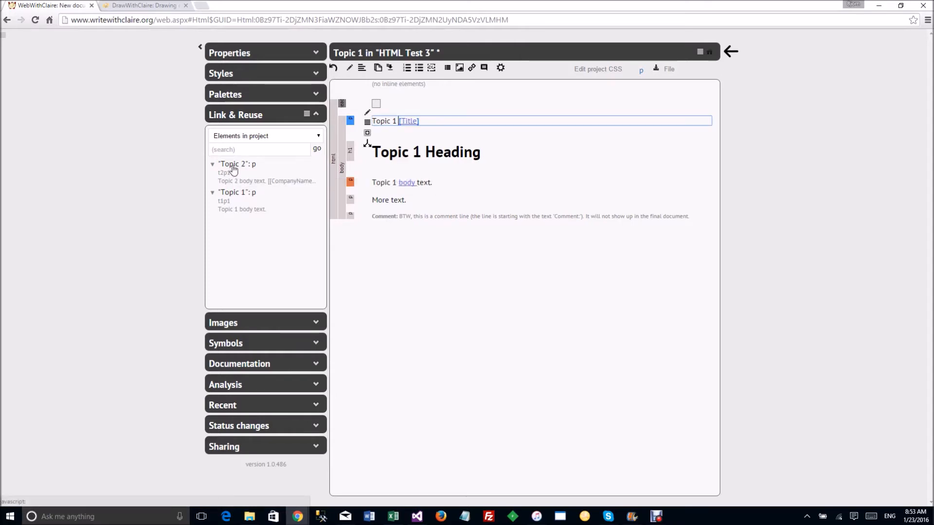
pyautogui.click(444, 154)
# Step: Append the project variable CompanyName and a period to the end of the "More text." paragraph
pyautogui.click(391, 202)
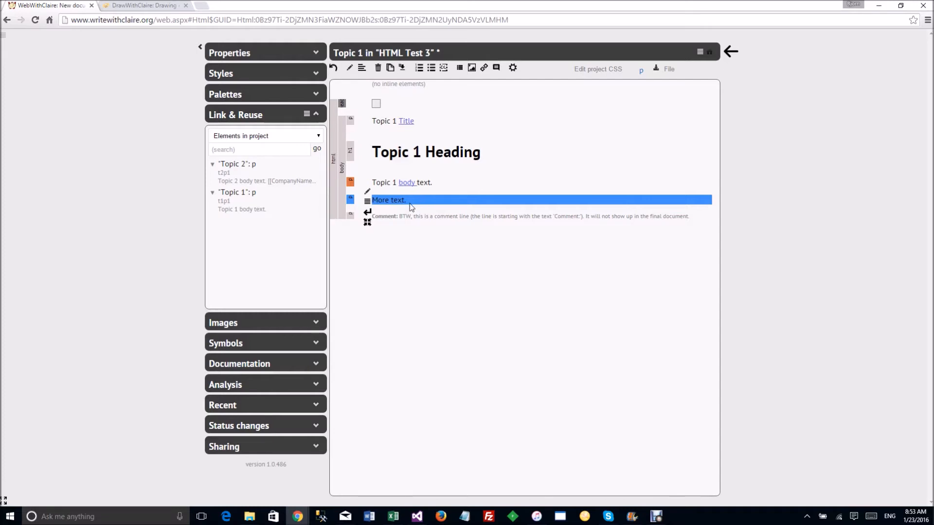
pyautogui.click(407, 201)
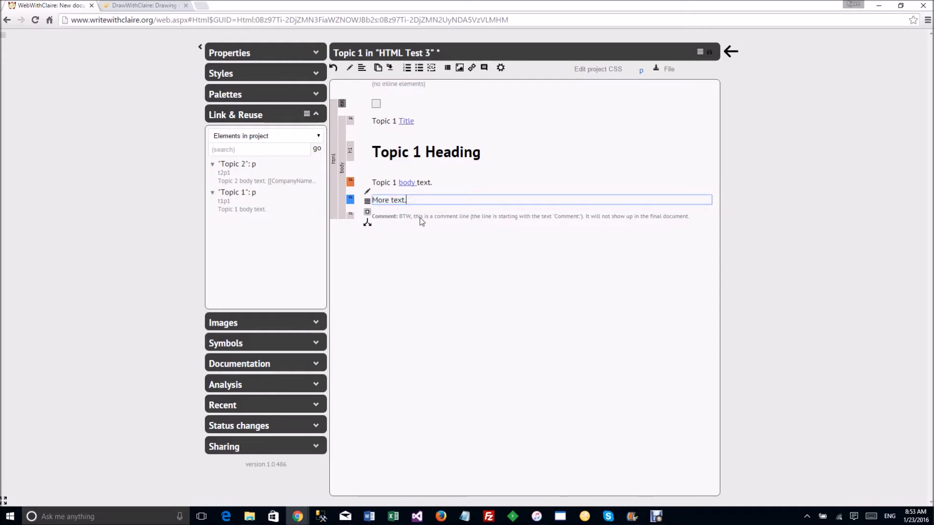
pyautogui.click(281, 139)
pyautogui.click(253, 196)
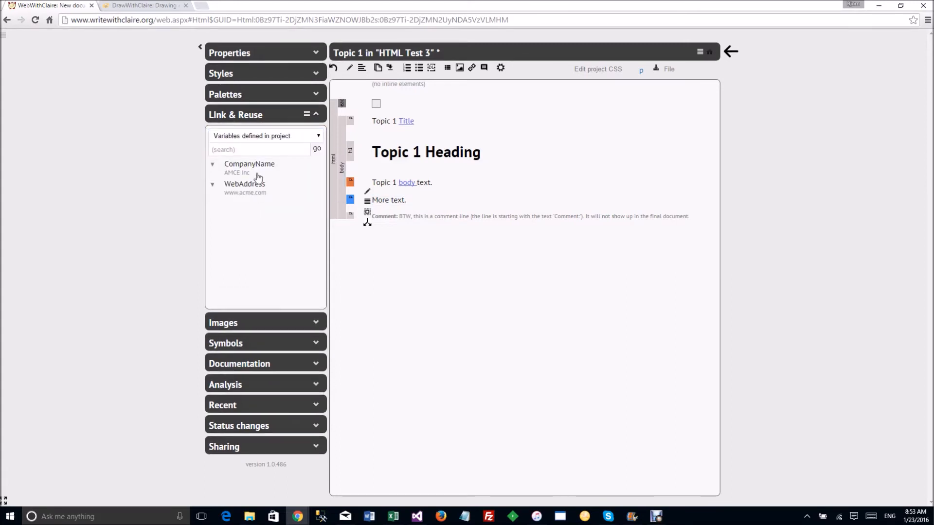
pyautogui.click(267, 168)
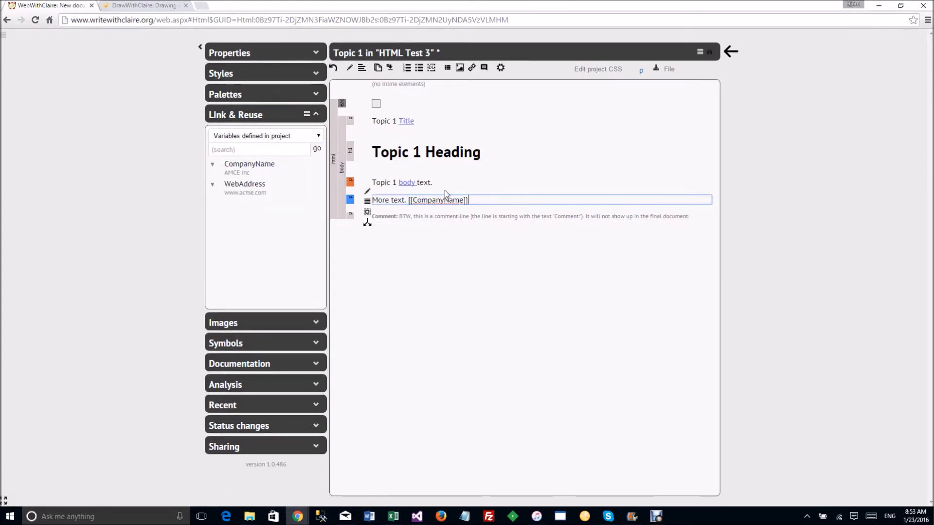
pyautogui.write('.')
pyautogui.click(427, 186)
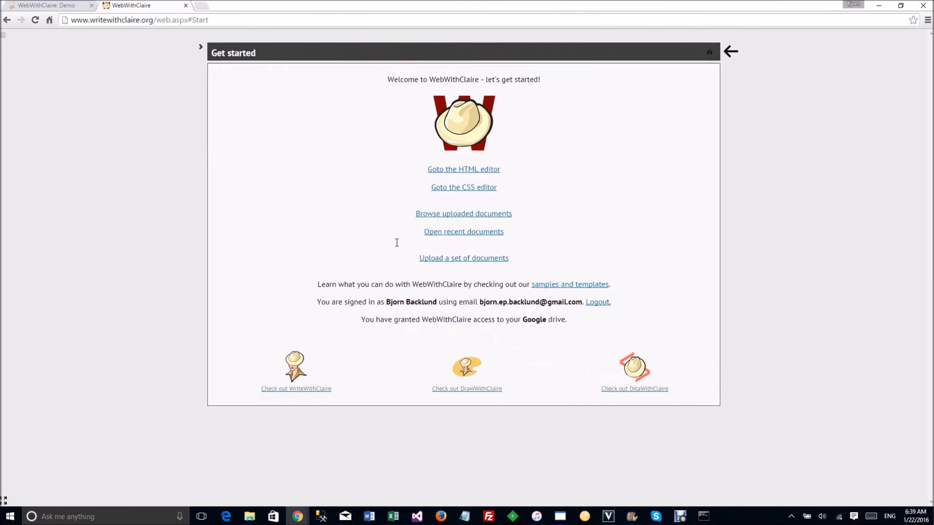
# Step: Start a new document in the HTML editor and hyperlink the phrase "Some more text" to #badbookmark
pyautogui.click(452, 169)
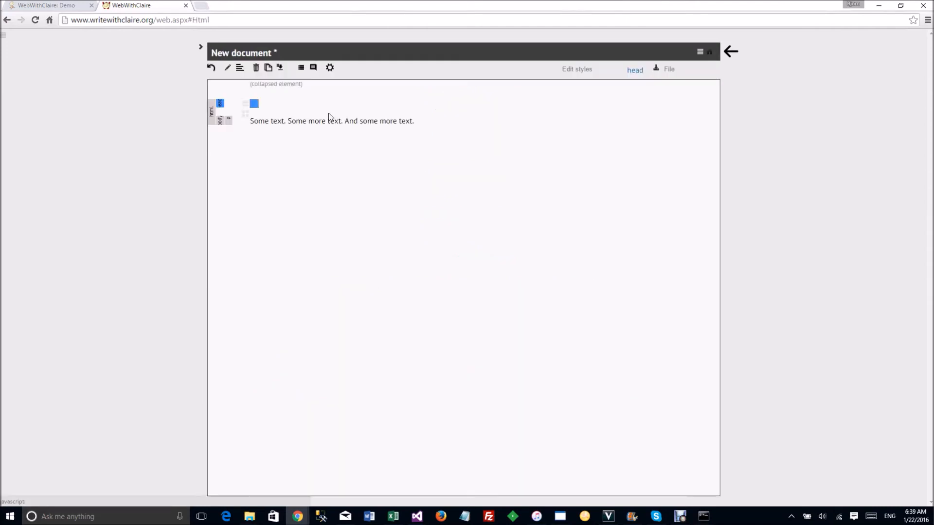
pyautogui.click(299, 121)
pyautogui.moveTo(298, 121); pyautogui.dragTo(341, 121)
pyautogui.click(349, 68)
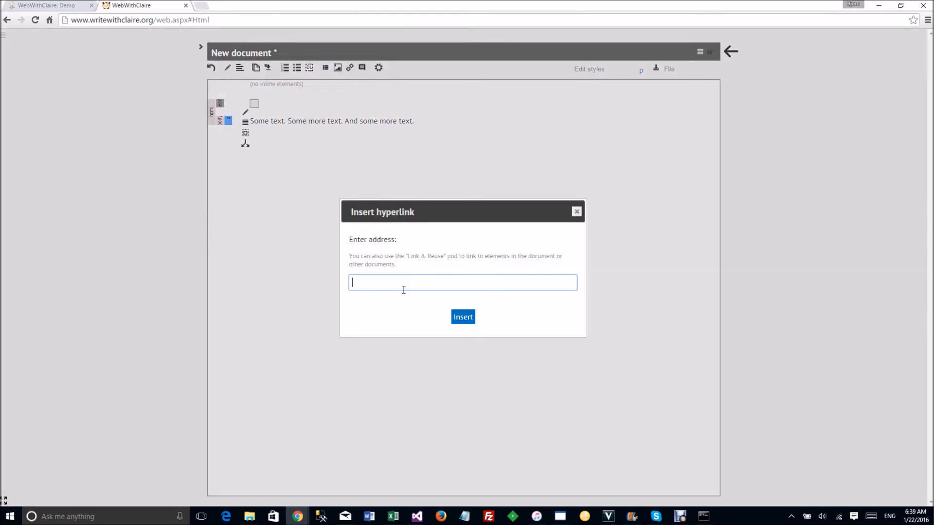
pyautogui.write('#badbookmark')
pyautogui.click(466, 319)
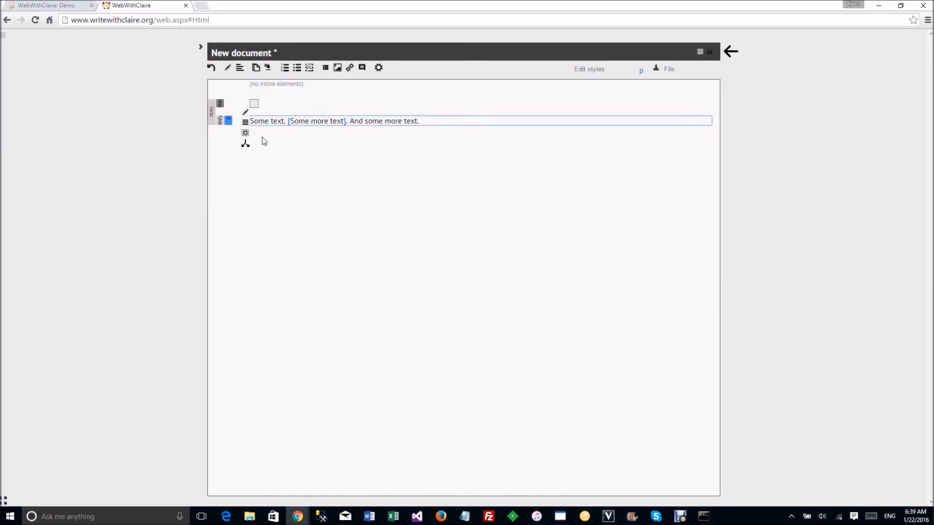
# Step: Add an empty paragraph after the text and select the inline link element around "Some more text"
pyautogui.click(229, 121)
pyautogui.click(245, 143)
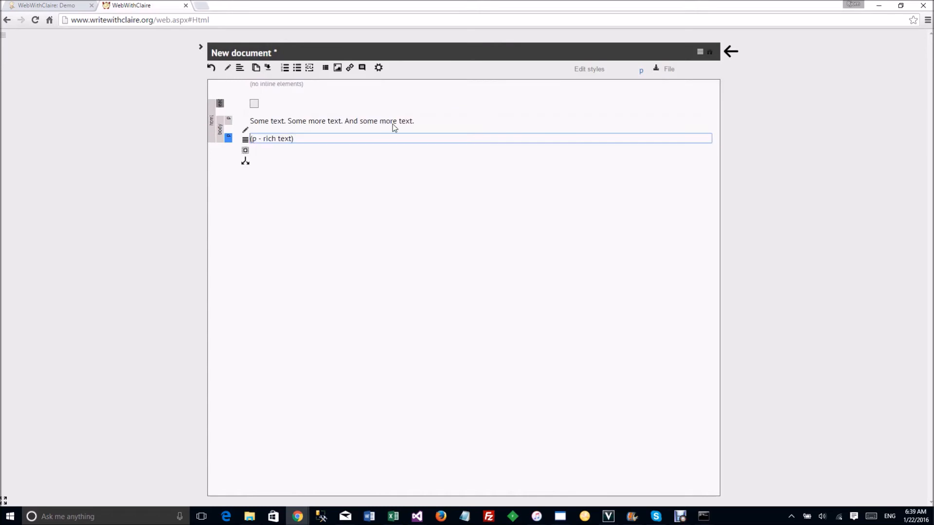
pyautogui.click(392, 124)
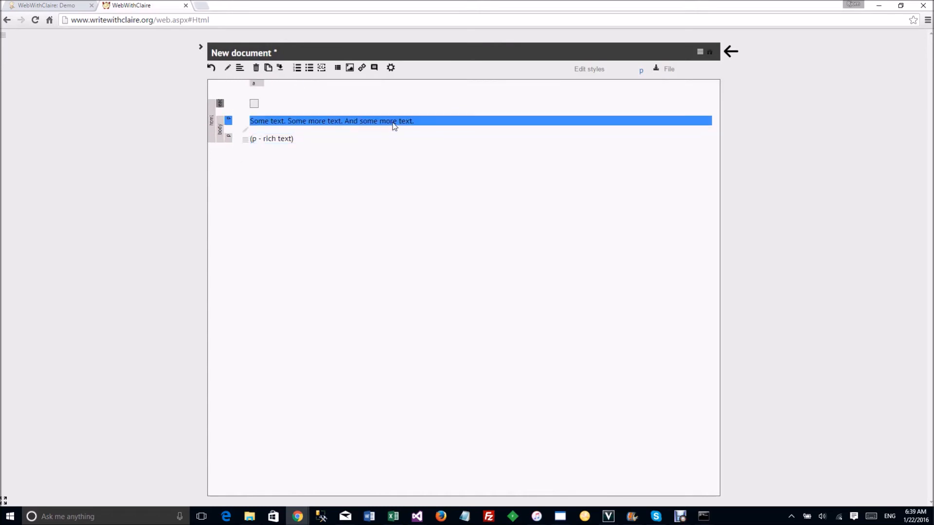
pyautogui.click(258, 84)
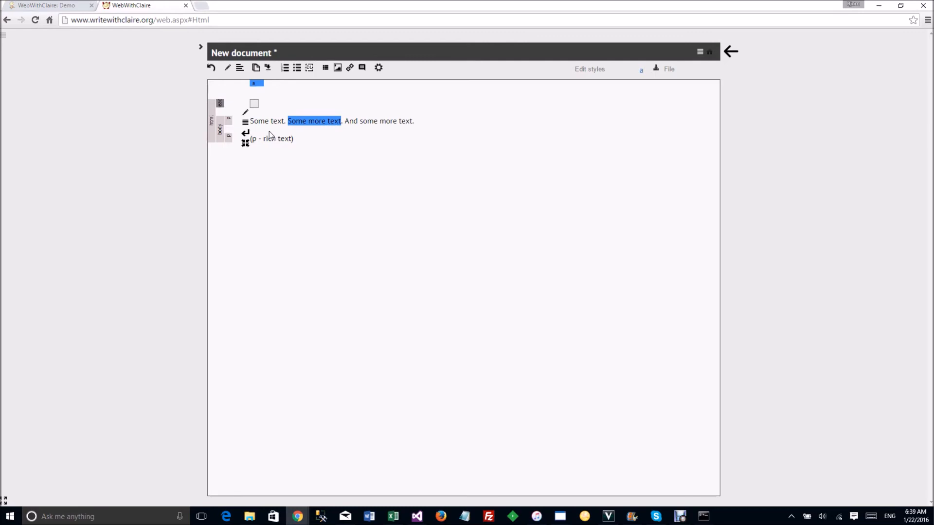
# Step: Open the link analysis and examine the document's broken links and incoming links
pyautogui.click(200, 49)
pyautogui.click(232, 198)
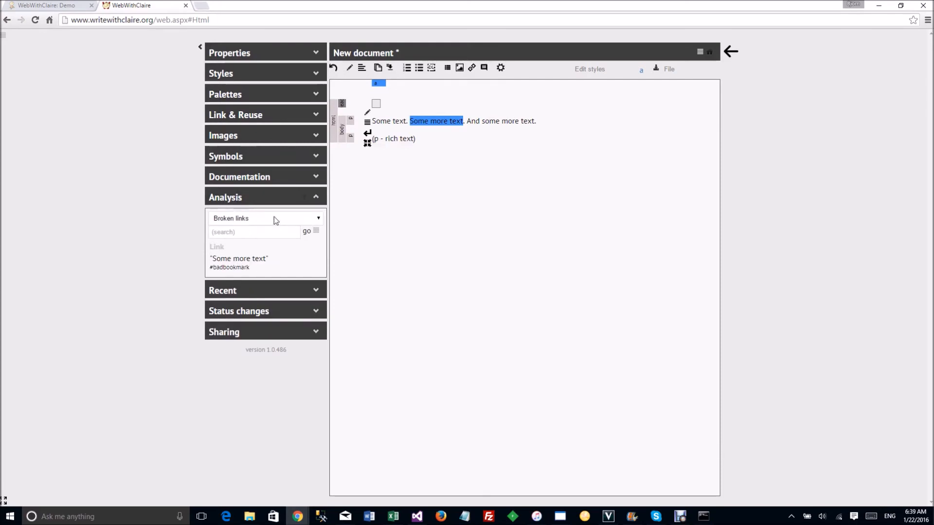
pyautogui.click(318, 219)
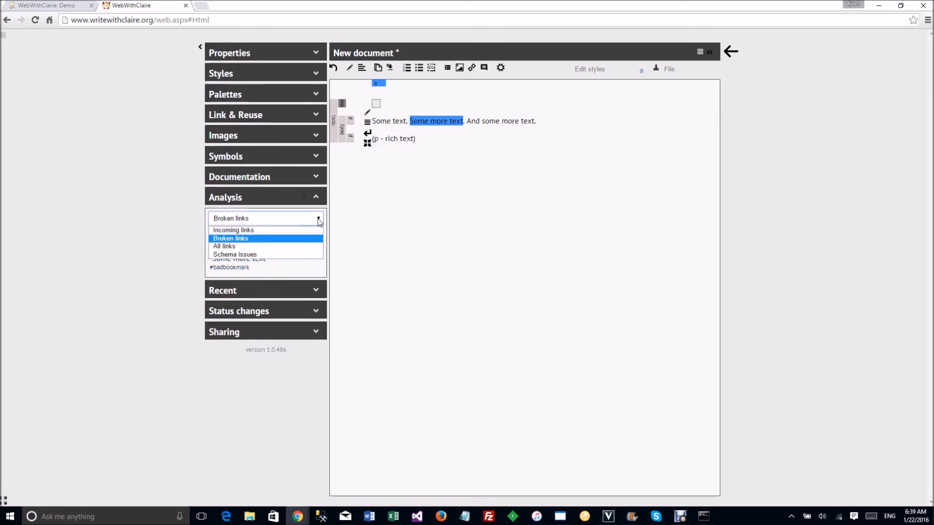
pyautogui.click(263, 230)
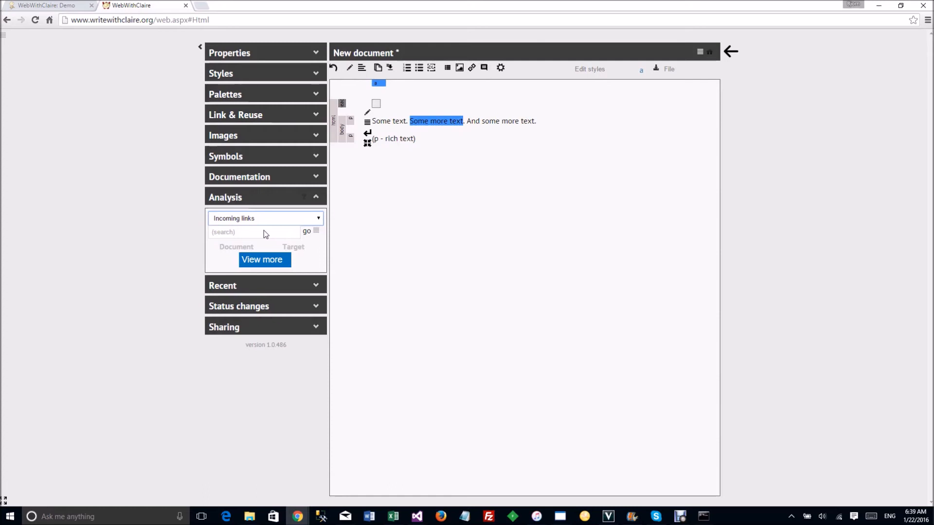
pyautogui.click(314, 219)
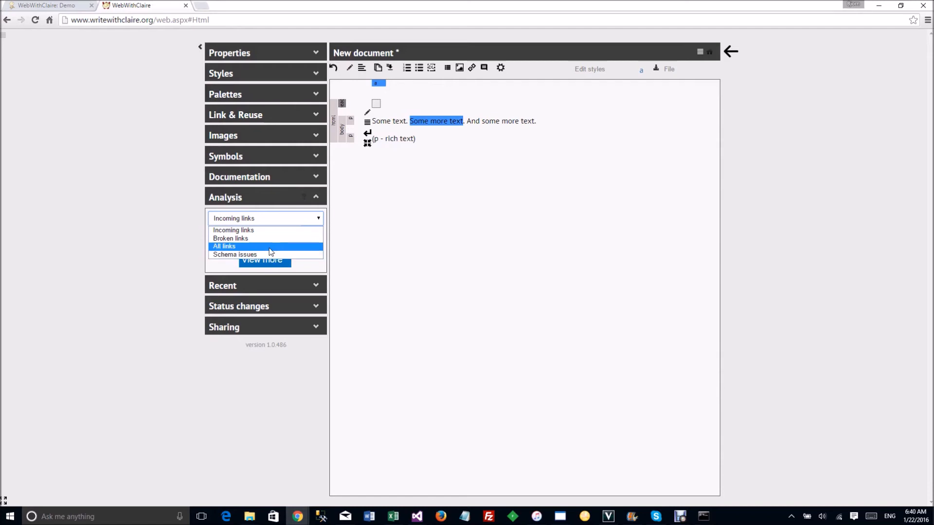
pyautogui.click(297, 230)
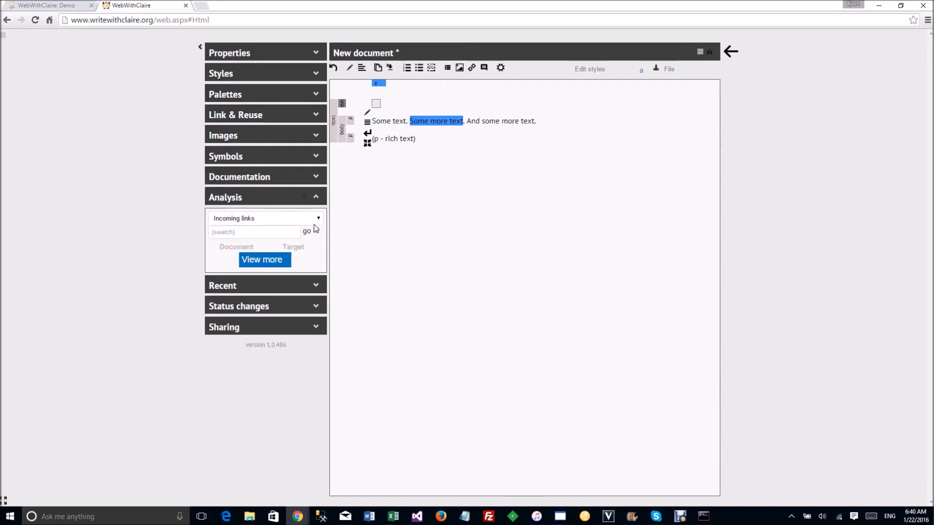
# Step: List the document's broken links and select the link element behind the #badbookmark entry from that list
pyautogui.click(314, 223)
pyautogui.click(266, 237)
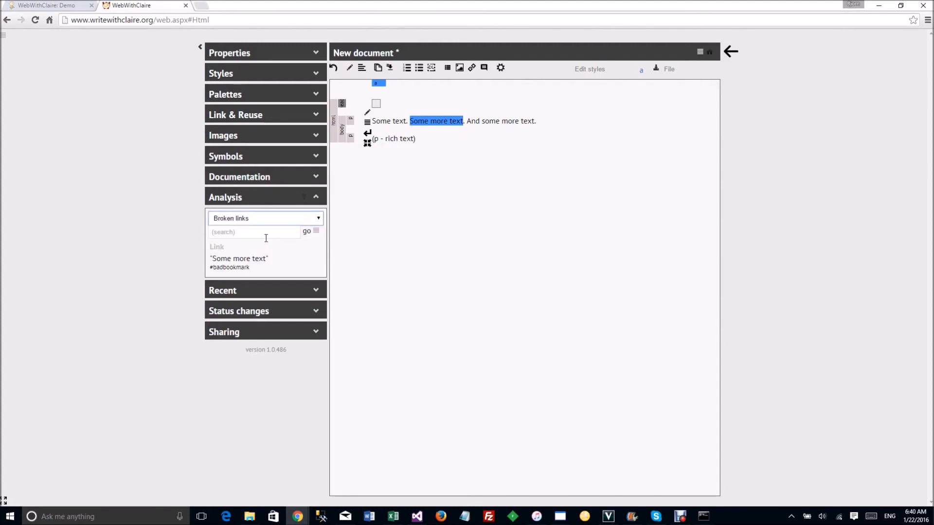
pyautogui.click(231, 263)
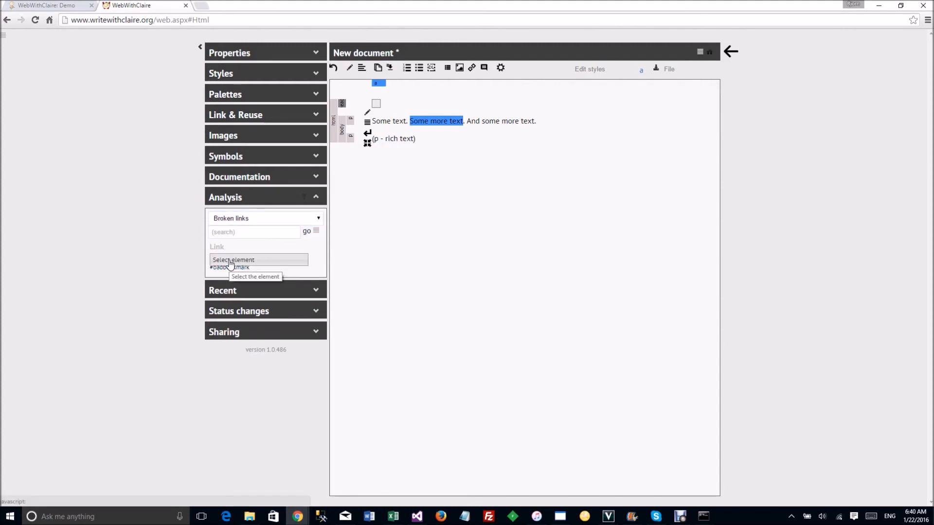
pyautogui.click(511, 123)
pyautogui.click(410, 140)
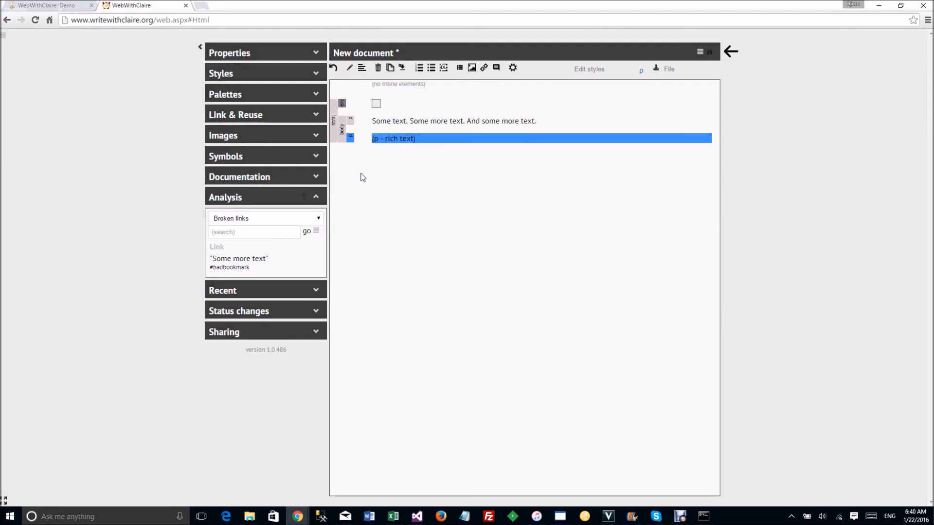
pyautogui.click(234, 262)
pyautogui.click(234, 264)
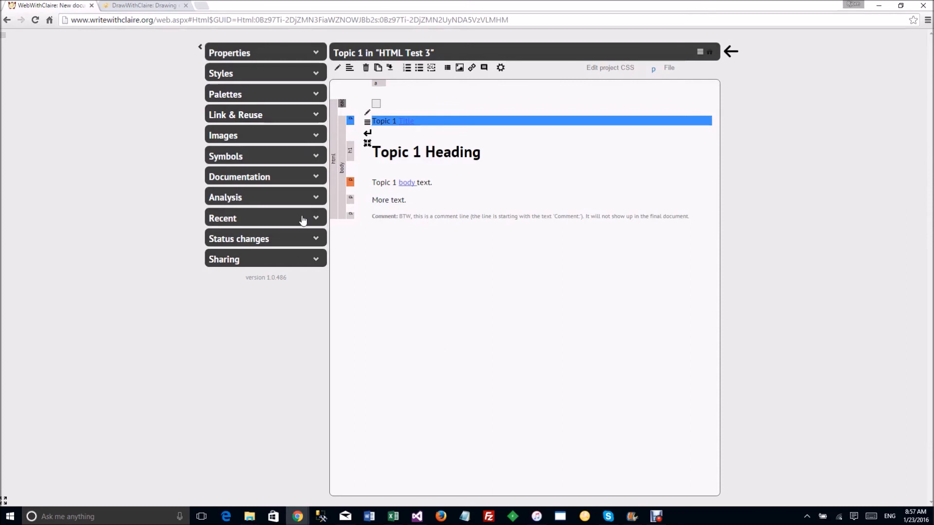
# Step: Attach the comment "Check this out!" to the "Topic 1 Heading" element in Topic 1
pyautogui.click(351, 158)
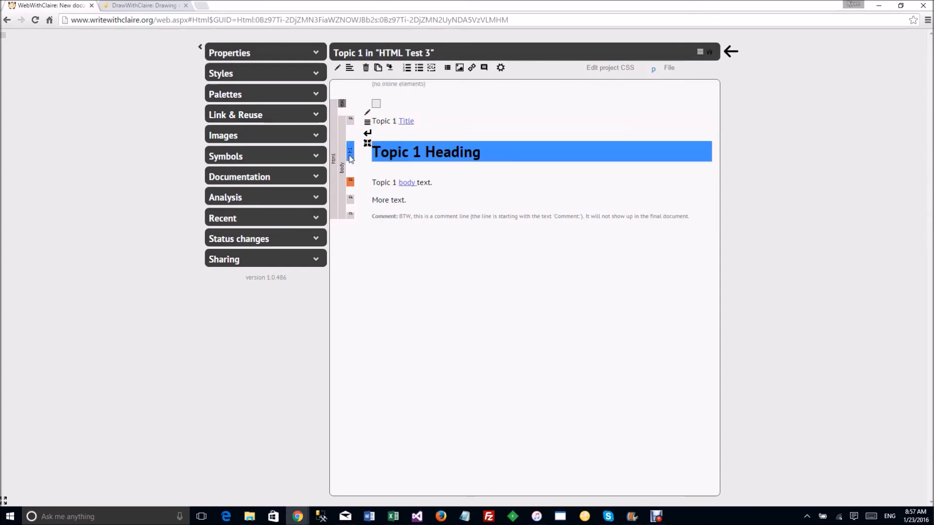
pyautogui.click(484, 69)
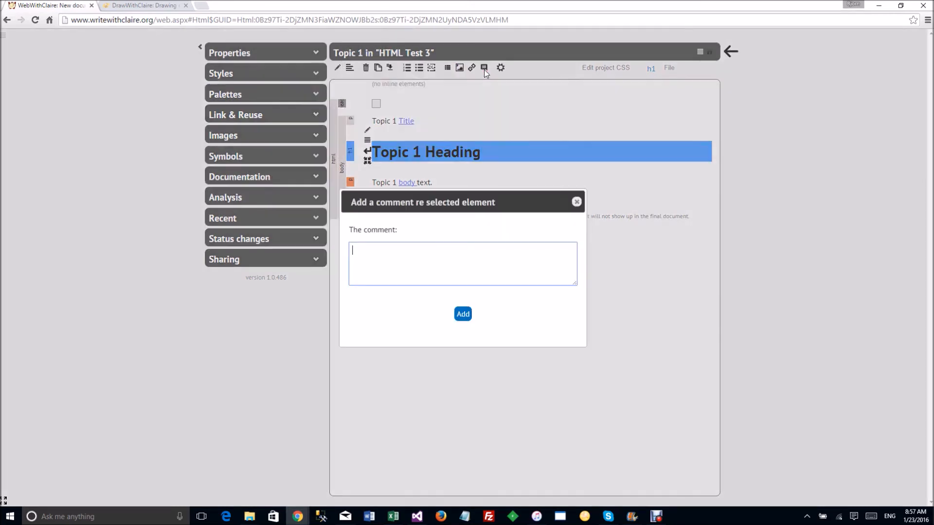
pyautogui.write('Check this out!')
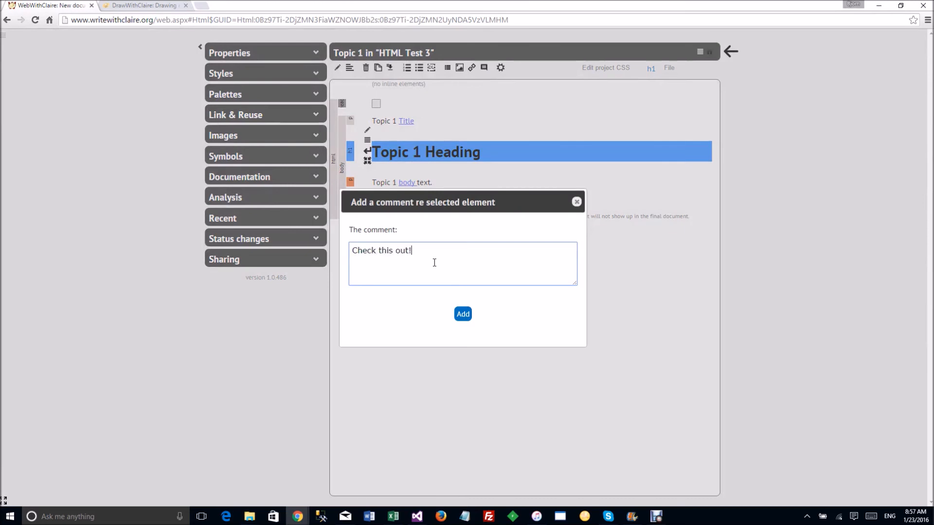
pyautogui.click(463, 314)
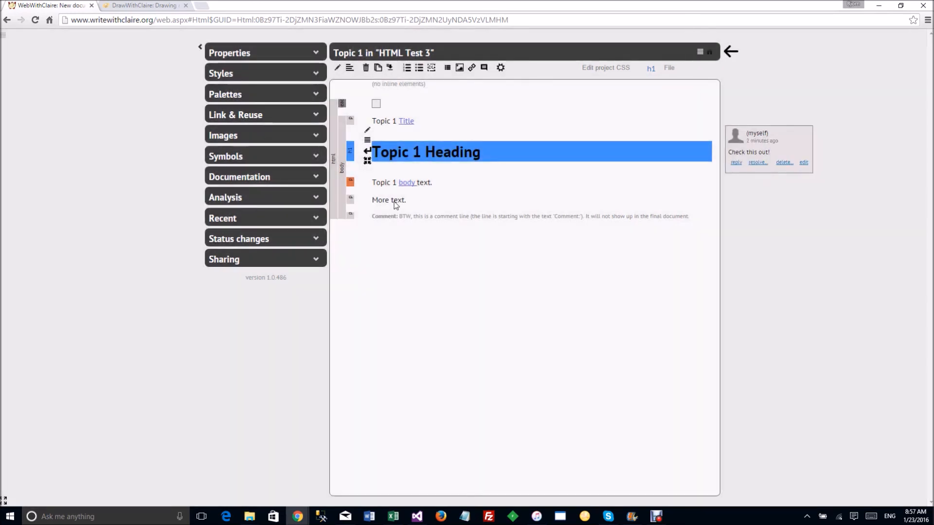
# Step: Attach the comment "Like this one!!!" to the "More text." paragraph and view the comments in the expanded editor
pyautogui.click(394, 201)
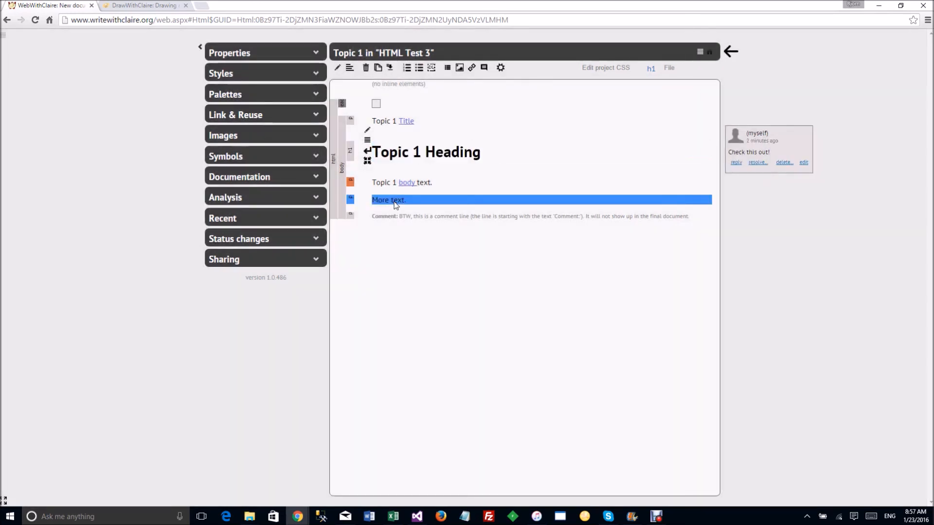
pyautogui.click(483, 69)
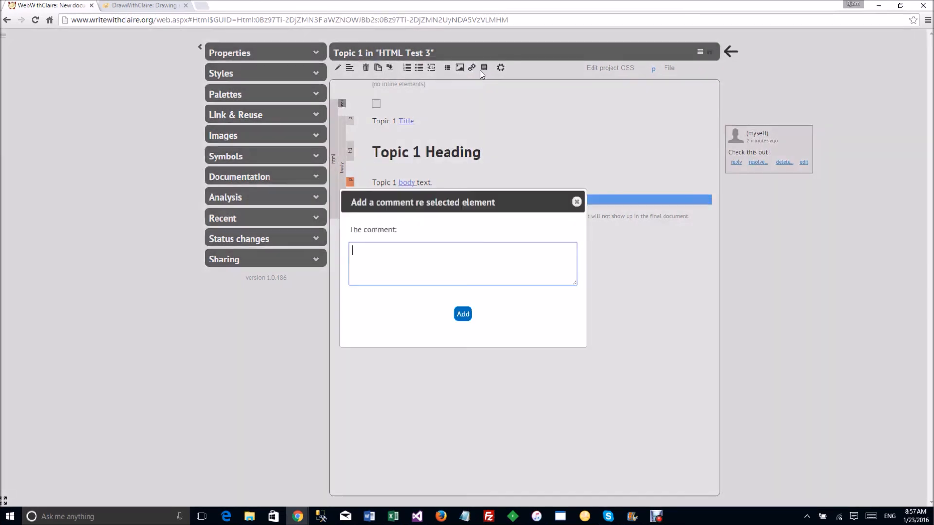
pyautogui.write('Like this one!!!')
pyautogui.click(462, 313)
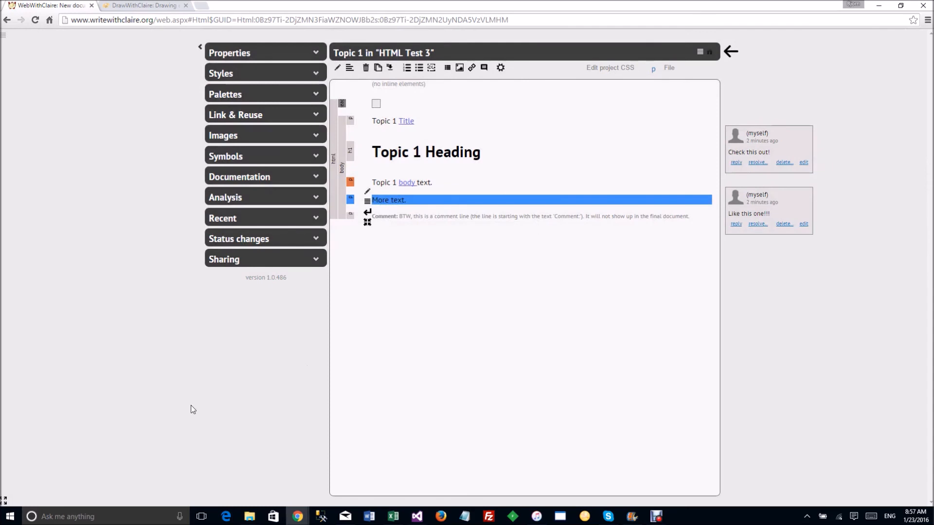
pyautogui.click(4, 500)
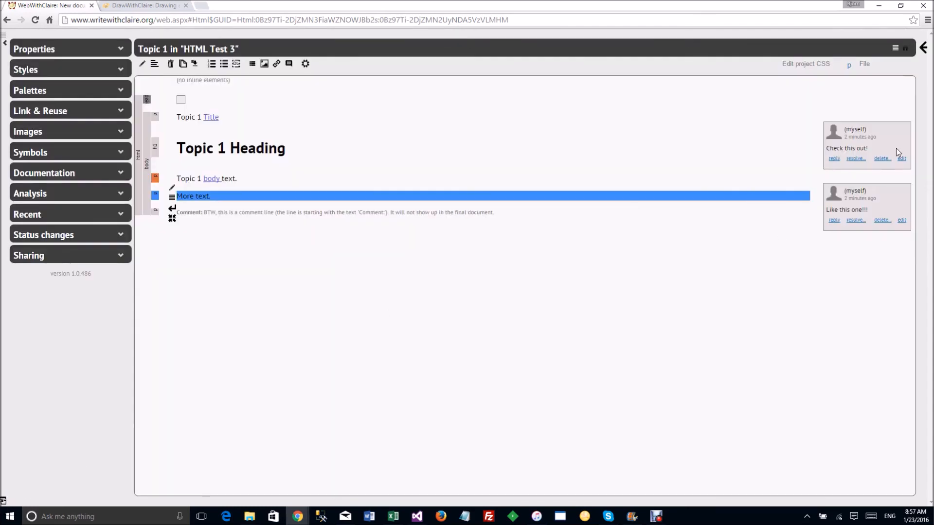
pyautogui.click(3, 501)
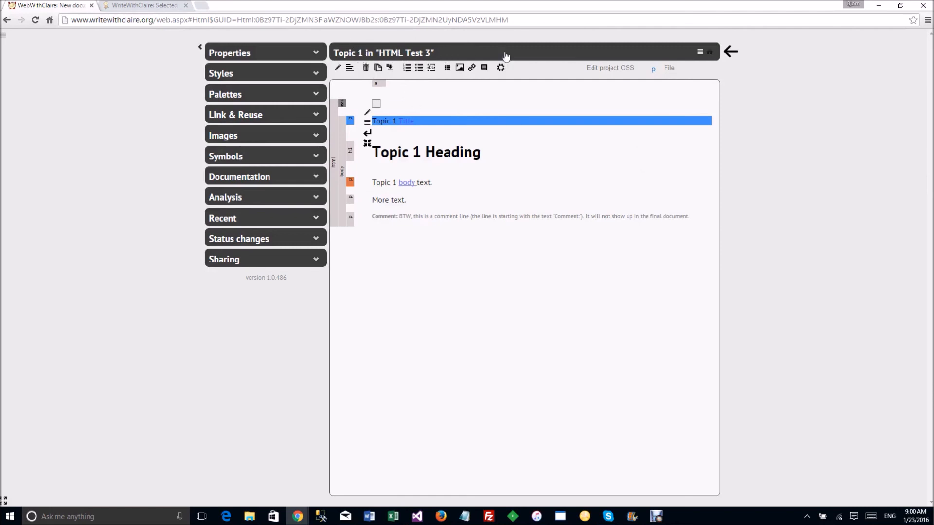
# Step: Switch to the HTML Test 3 project page and examine its broken-link analysis, open comments, topics and topic filter options
pyautogui.click(672, 71)
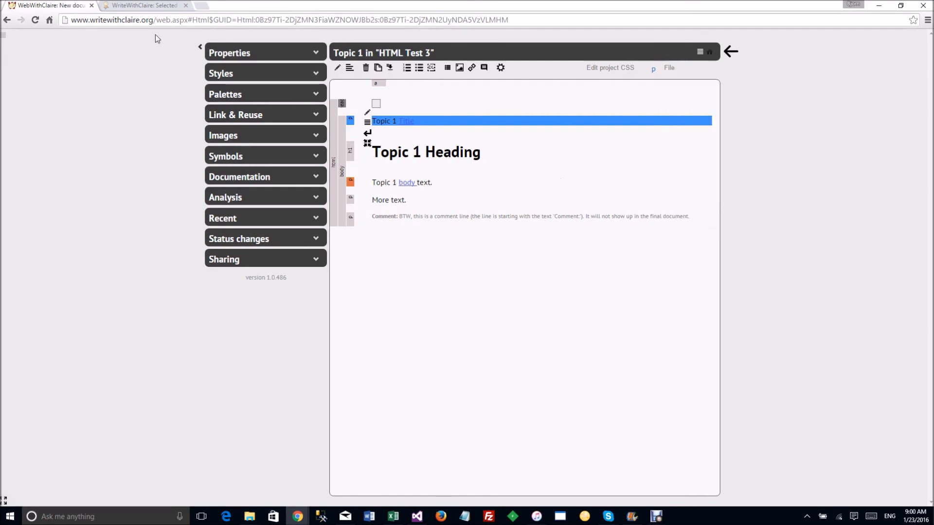
pyautogui.click(132, 7)
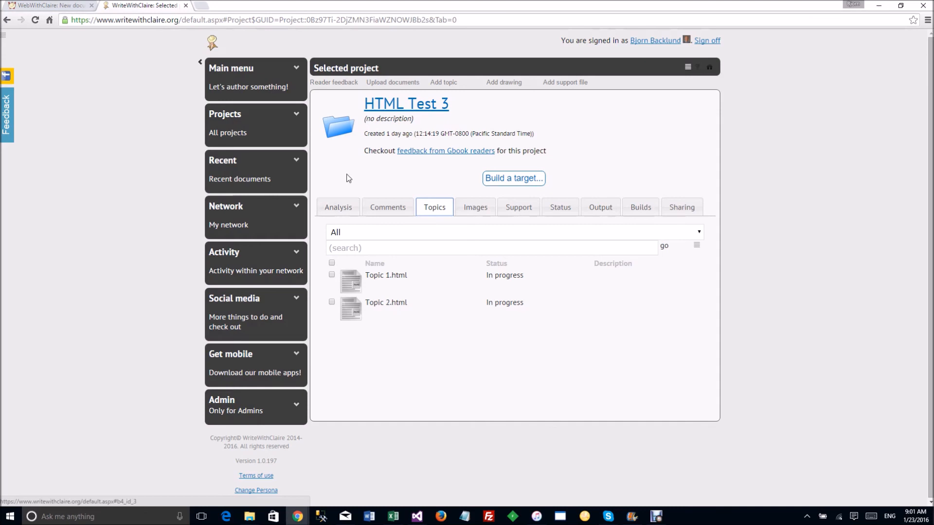
pyautogui.click(342, 209)
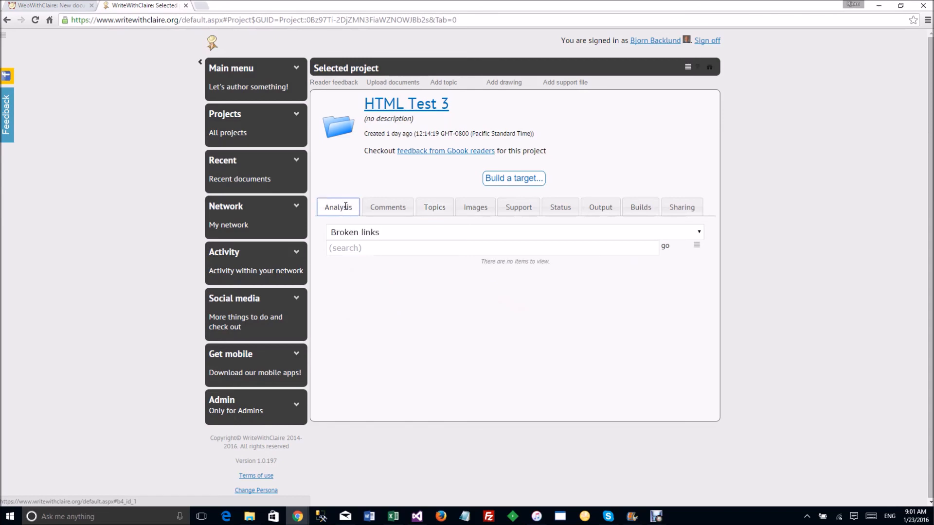
pyautogui.click(395, 212)
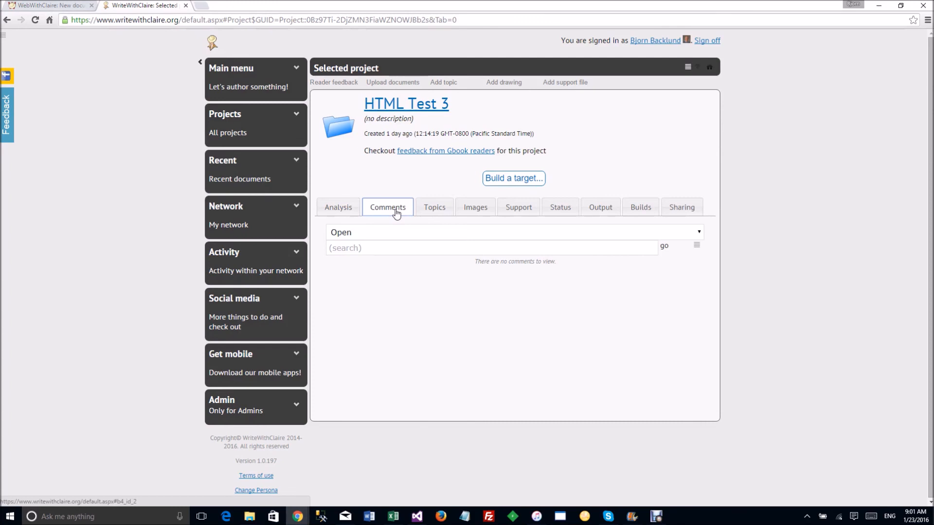
pyautogui.click(435, 207)
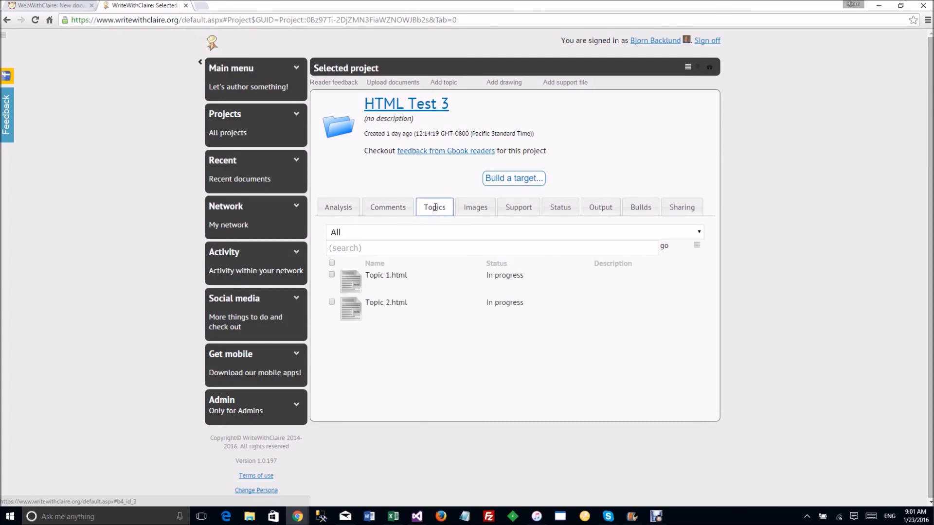
pyautogui.click(436, 237)
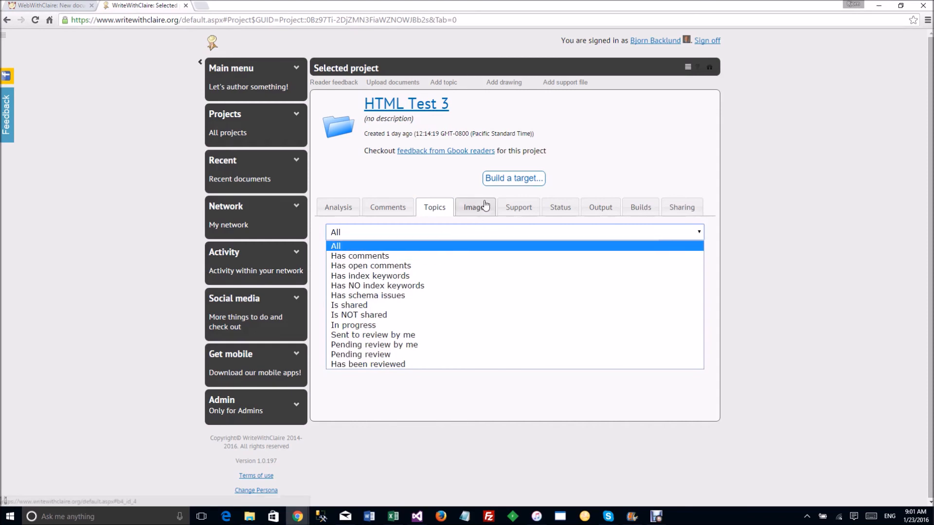
pyautogui.click(451, 191)
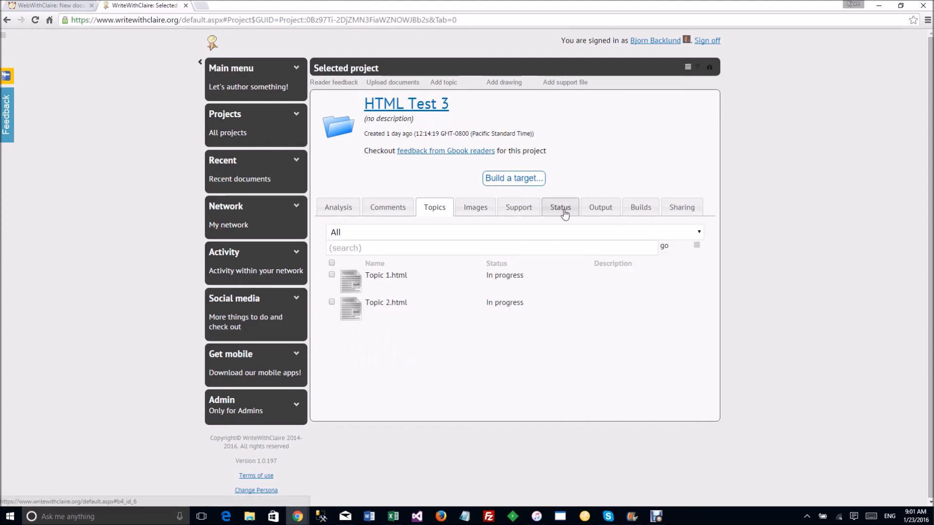
# Step: Open the finished Gbook build from the project's builds and view its generated output
pyautogui.click(634, 206)
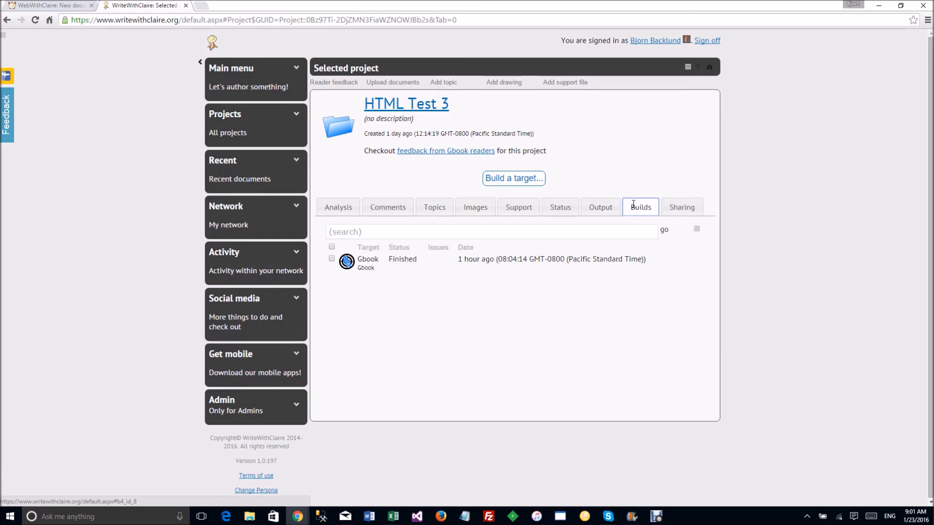
pyautogui.click(371, 265)
pyautogui.click(370, 265)
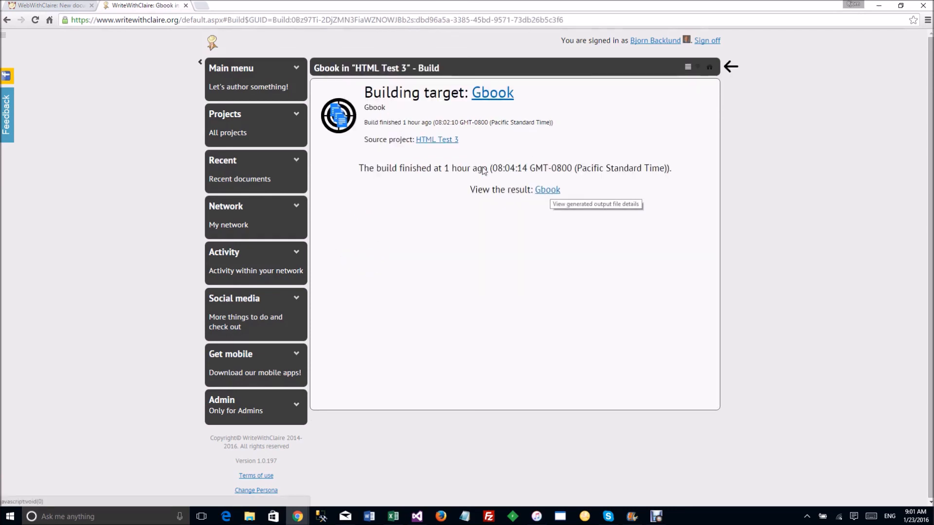
pyautogui.click(552, 191)
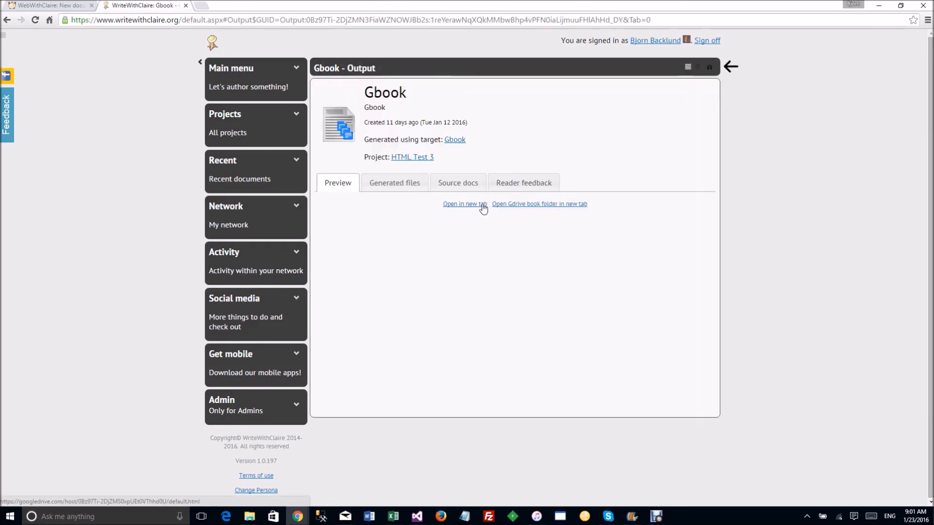
# Step: Open the Gbook's Google Drive folder and the generated book itself in separate new tabs
pyautogui.click(524, 204)
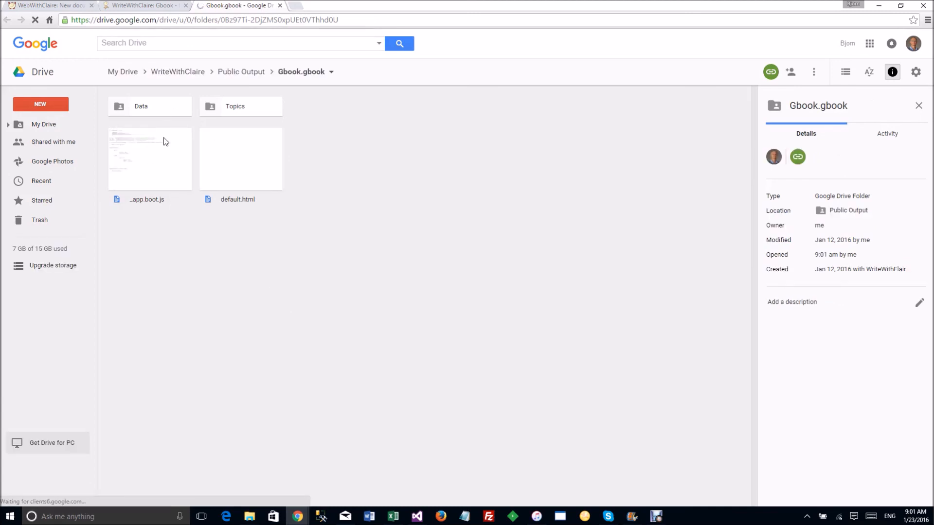
pyautogui.click(161, 8)
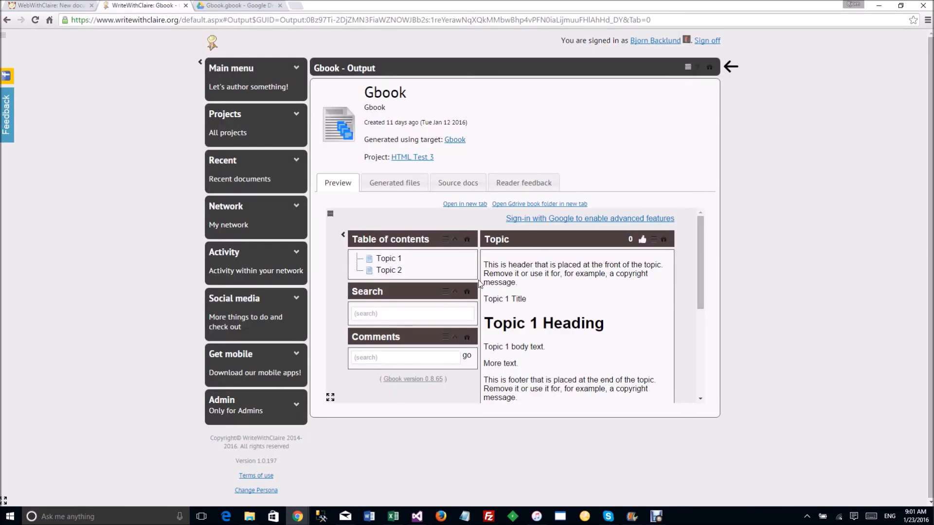
pyautogui.click(474, 204)
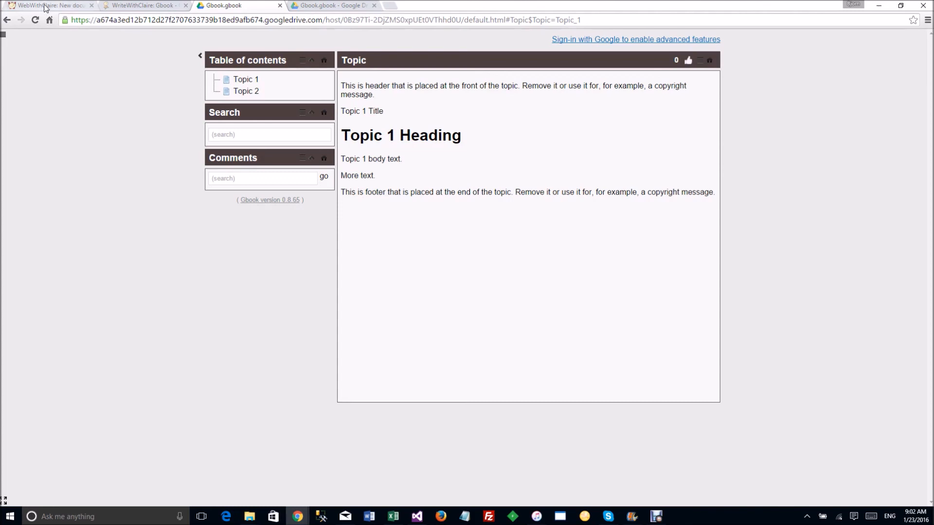
# Step: Revisit the Topic 1 editor, the Gbook output page and the Drive folder, ending on the generated book
pyautogui.click(59, 6)
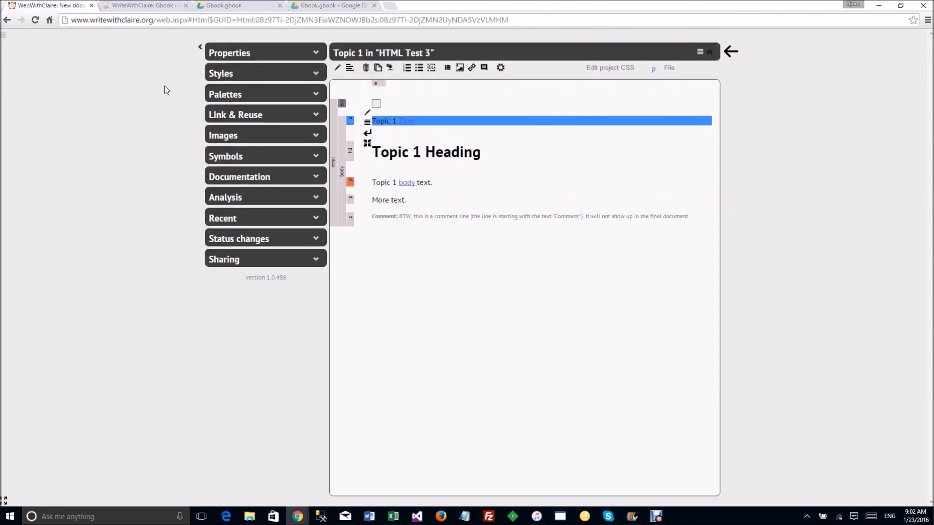
pyautogui.click(165, 8)
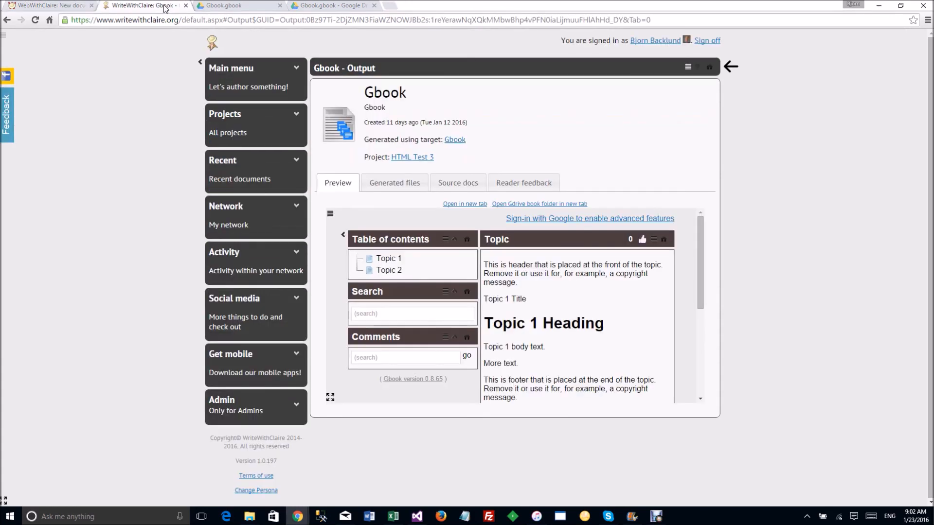
pyautogui.click(325, 7)
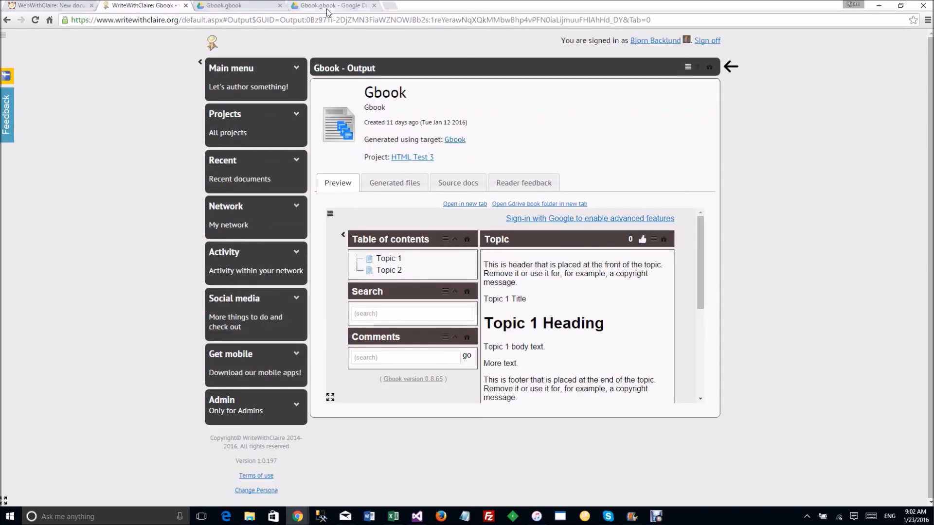
pyautogui.click(230, 6)
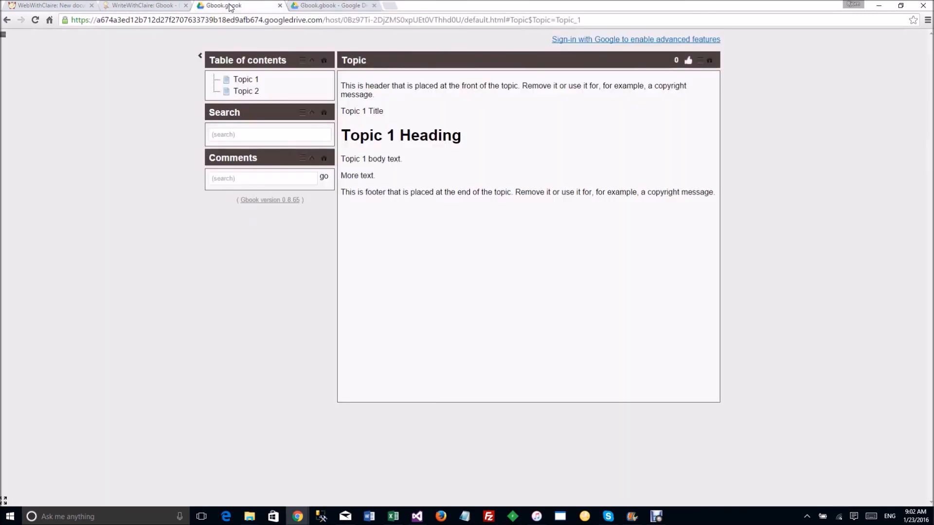